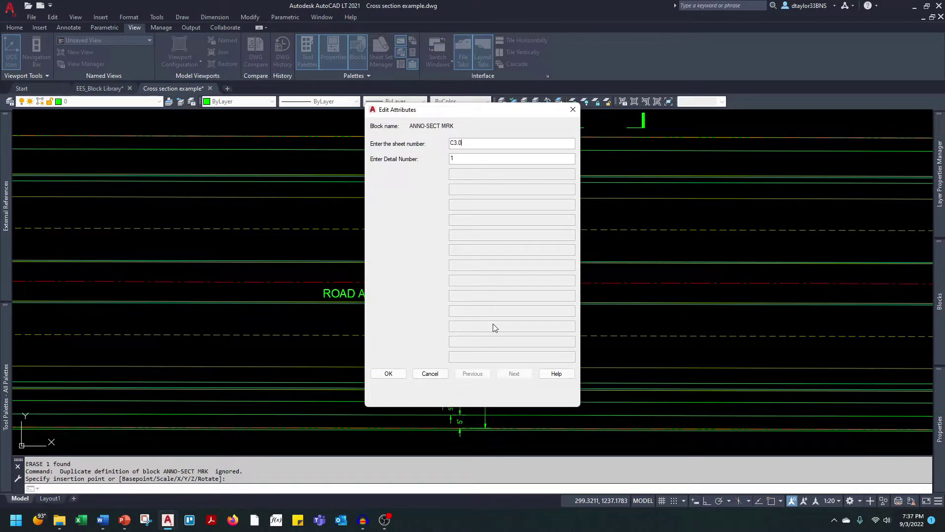
- Insert the section marker with sheet number C3.0 and detail number 1, align it perpendicular to Road A, and stretch its end across the road
left_click(399, 375)
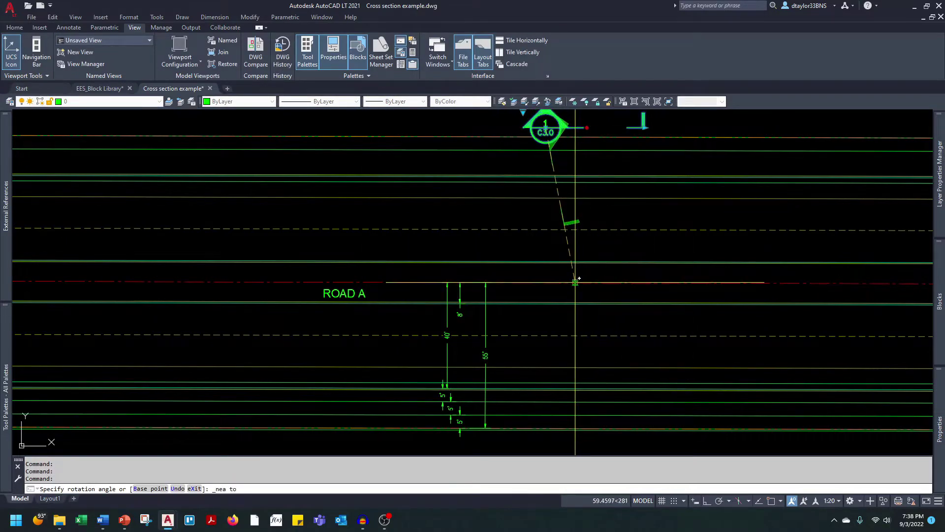
right_click(575, 282, "shift")
key("p")
left_click(545, 227)
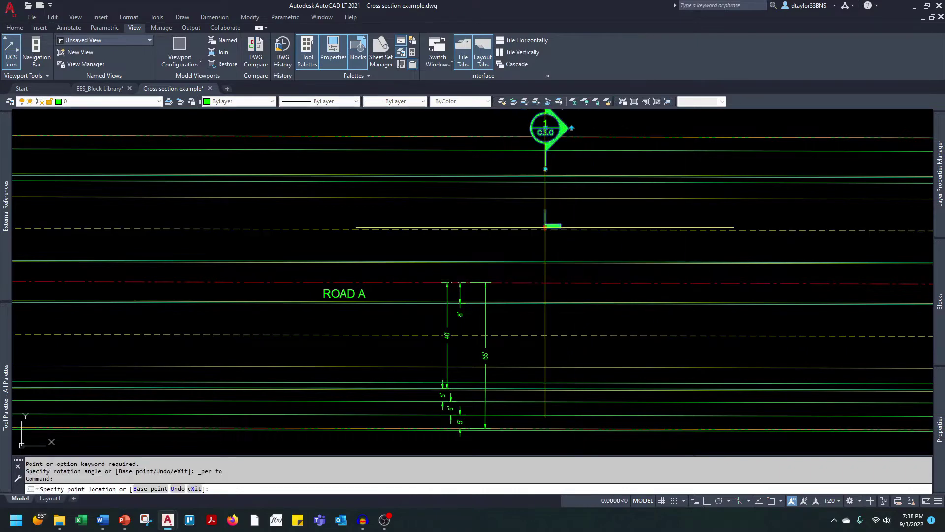
key("Escape")
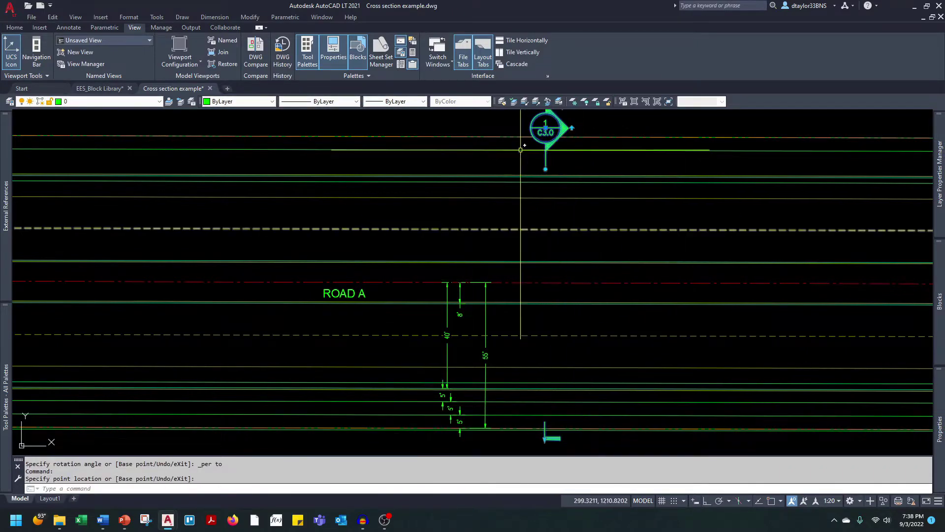
- Set the drawing's annotation scale to 1:10
scroll(577, 338, "down", 5)
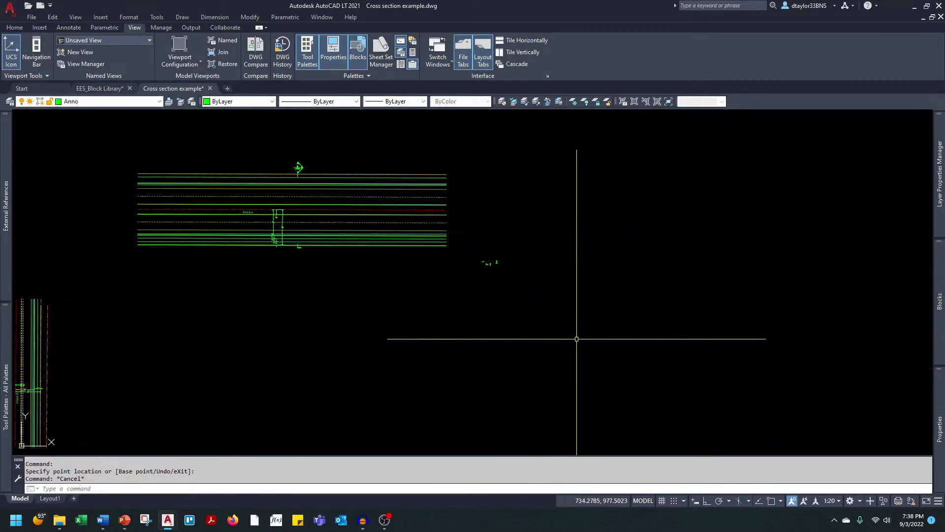
left_click(836, 502)
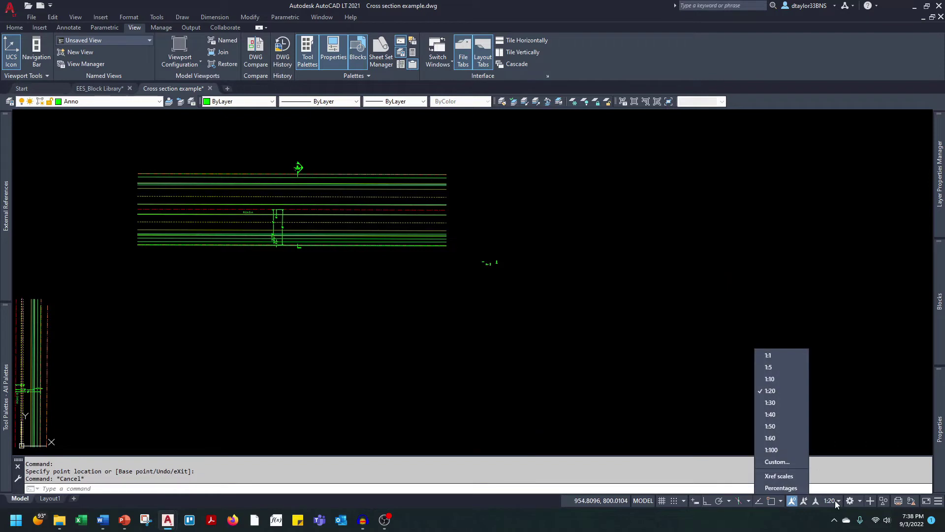
left_click(770, 379)
scroll(394, 329, "up", 5)
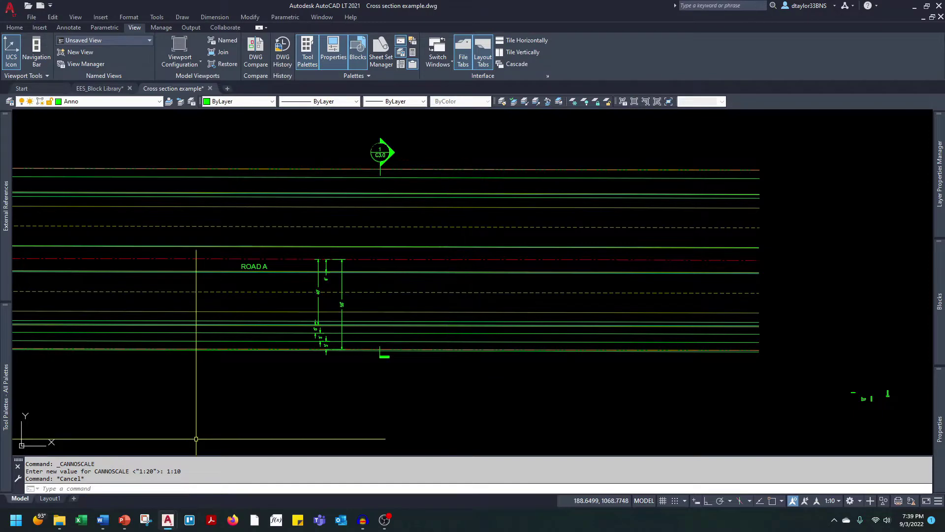
- Insert a detail title block in empty space beside the plan, numbered 1, titled ROAD A CROSS SECTION with scale 1"=10'
mouse_move(10, 394)
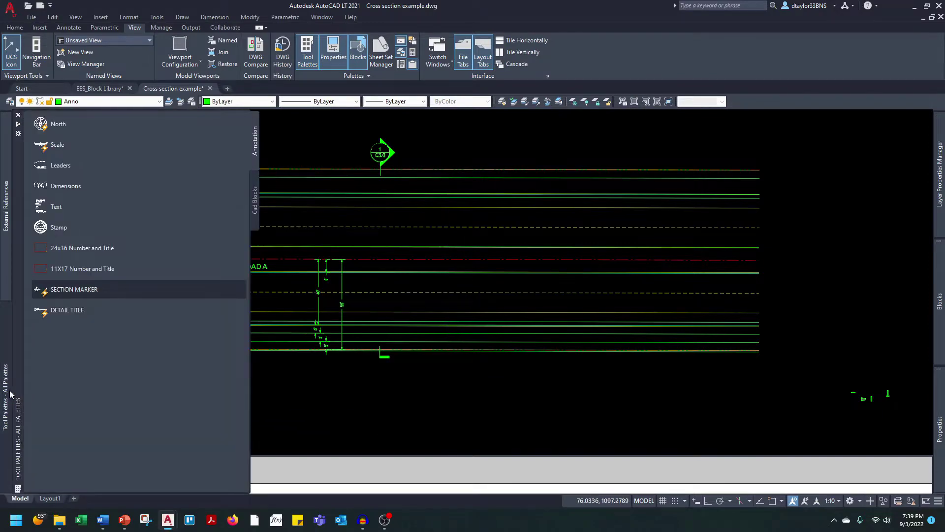
left_click(61, 310)
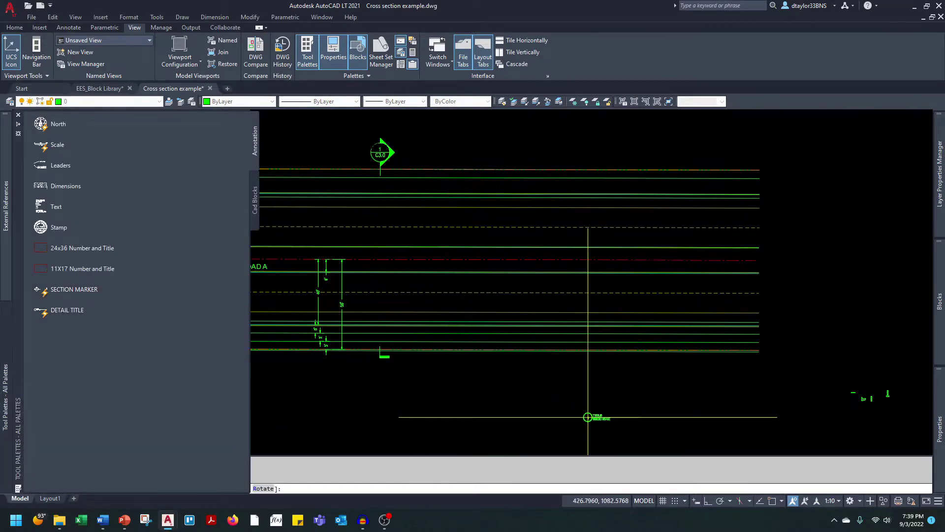
left_click(587, 416)
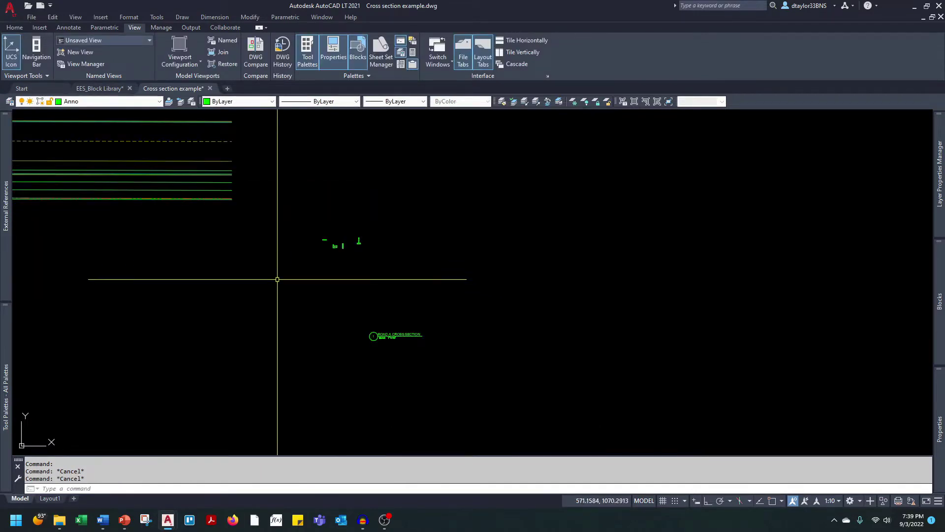
- Split the model view into two vertical viewports, a narrow one framing the road plan and a wide one framing the cross section title
middle_click_drag(277, 278, 304, 295)
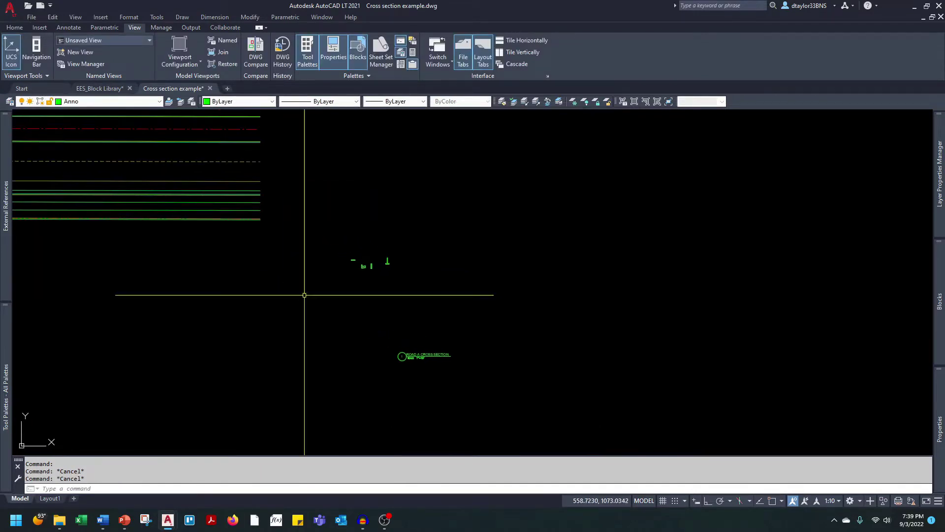
left_click(179, 51)
left_click(189, 61)
left_click(183, 106)
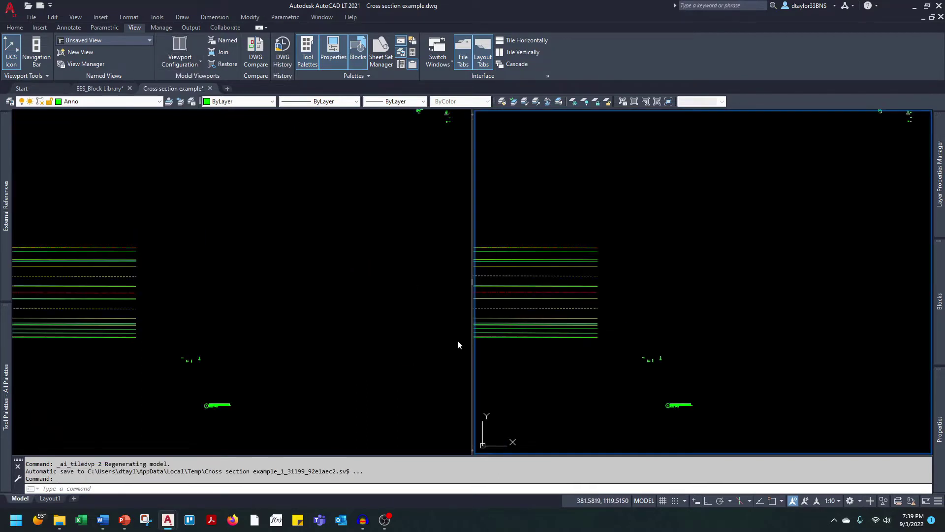
left_click_drag(472, 333, 163, 288)
scroll(73, 306, "up", 2)
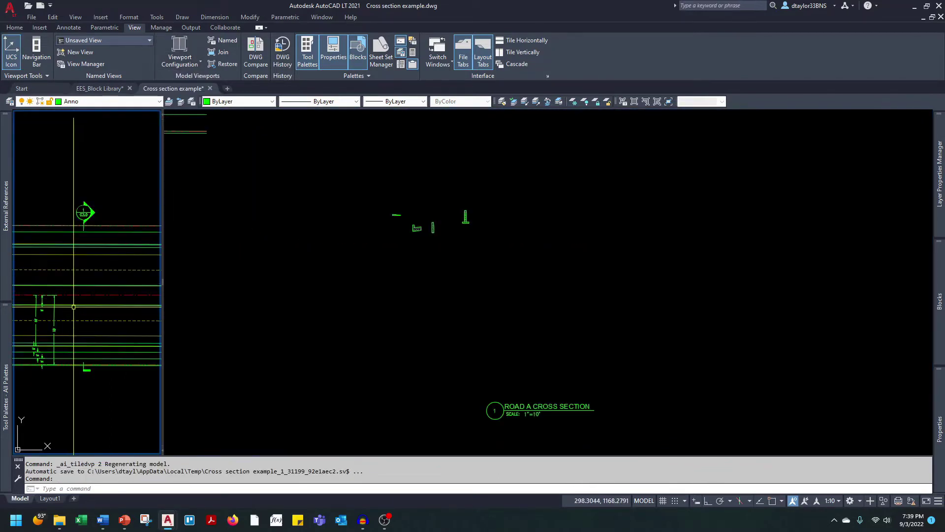
middle_click_drag(69, 304, 116, 286)
scroll(115, 285, "up", 2)
middle_click_drag(540, 382, 481, 342)
- Draw a short vertical line above the ROAD A CROSS SECTION title with Ortho on, as the road centerline
key("Escape")
key("Escape")
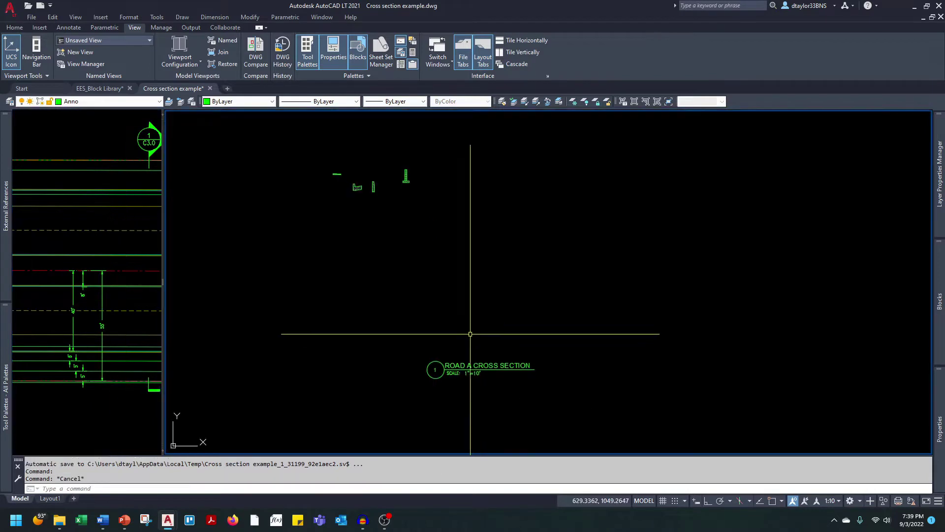
type("L")
key("Return")
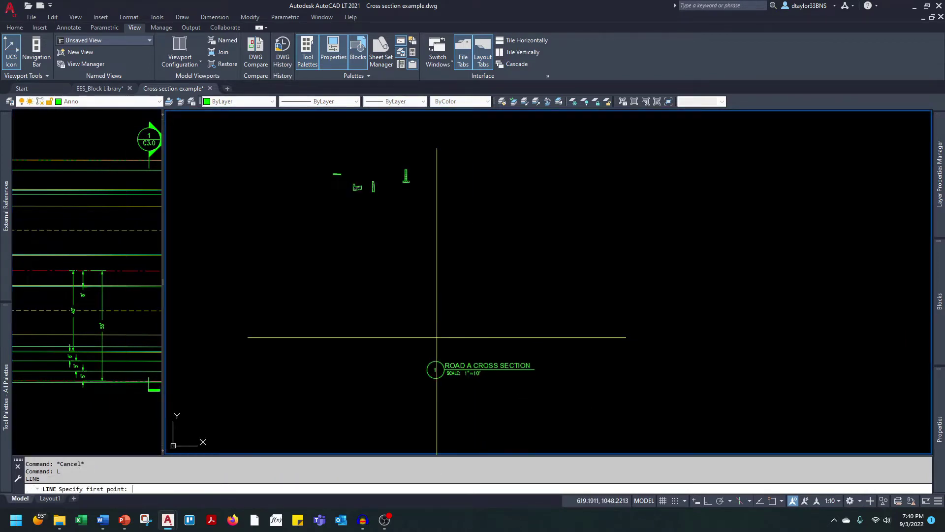
left_click(478, 324)
key("F8")
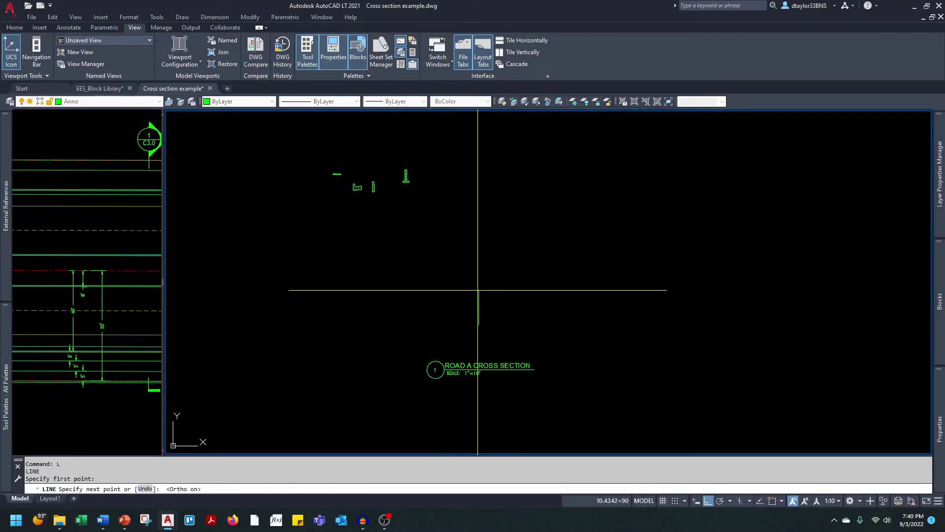
left_click(478, 297)
key("Escape")
left_click(493, 302)
key("Escape")
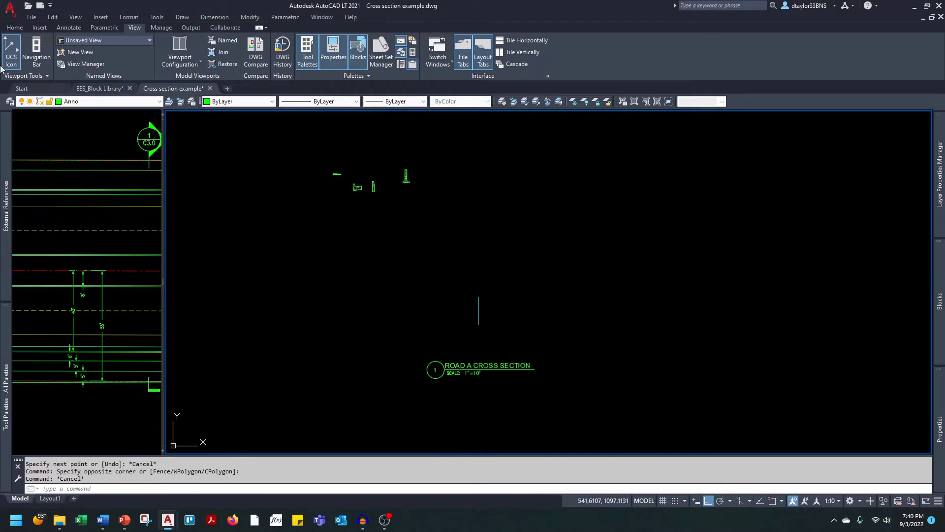
- Add multiline text reading CL just above the vertical centerline
left_click(66, 29)
left_click(19, 49)
scroll(481, 281, "up", 4)
left_click(470, 274)
left_click(528, 303)
type("CL")
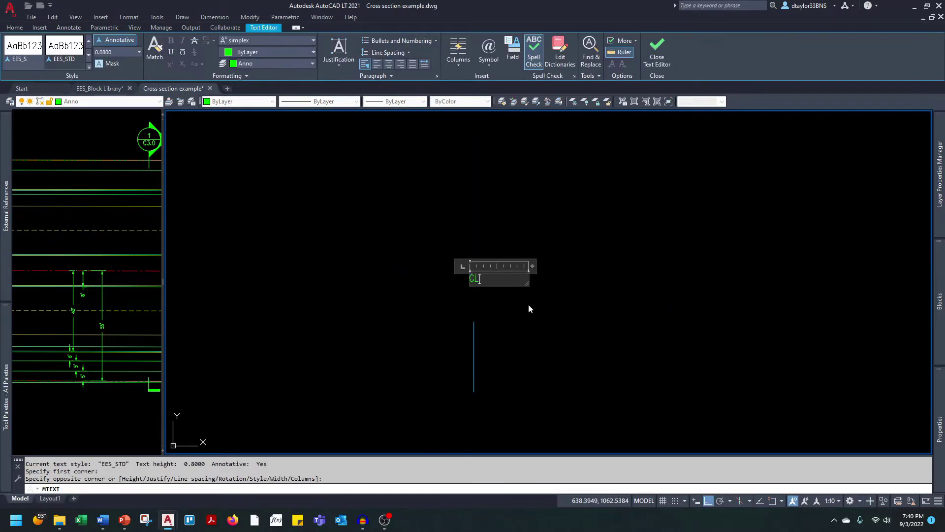
left_click(528, 303)
- Rotate the CL text 90 degrees so it reads vertically
left_click_drag(492, 268, 458, 293)
type("ro")
scroll(464, 280, "up", 2)
left_click(478, 276)
left_click(524, 205)
key("Escape")
- Move the CL label so it sits centered directly above the top end of the centerline, with Ortho off
left_click_drag(491, 257, 468, 294)
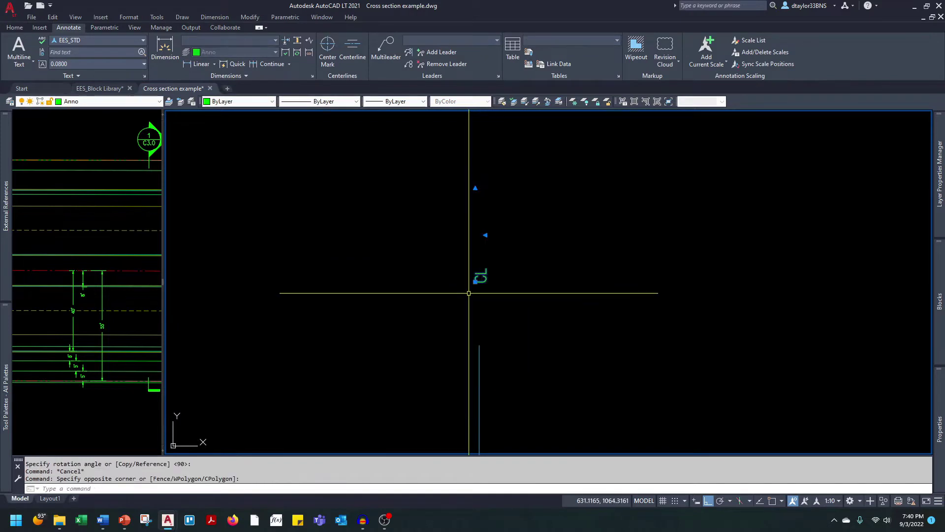
type("m")
left_click(551, 287)
scroll(551, 340, "up", 4)
key("F8")
left_click(552, 342)
key("Escape")
key("Escape")
scroll(492, 305, "down", 6)
scroll(117, 364, "up", 2)
left_click(499, 348)
key("Escape")
key("Escape")
key("Escape")
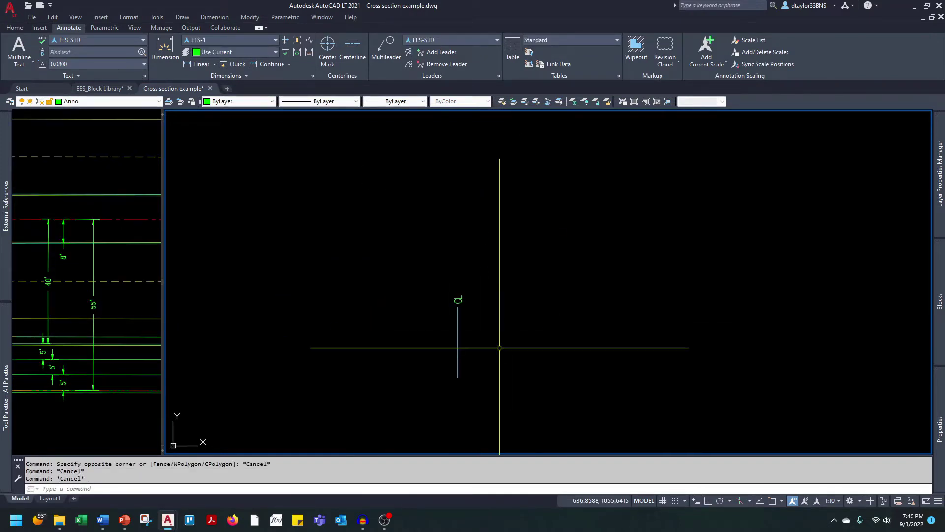
- Offset the centerline 55 feet to the right for the right-of-way line
type("o")
key("Return")
type("5")
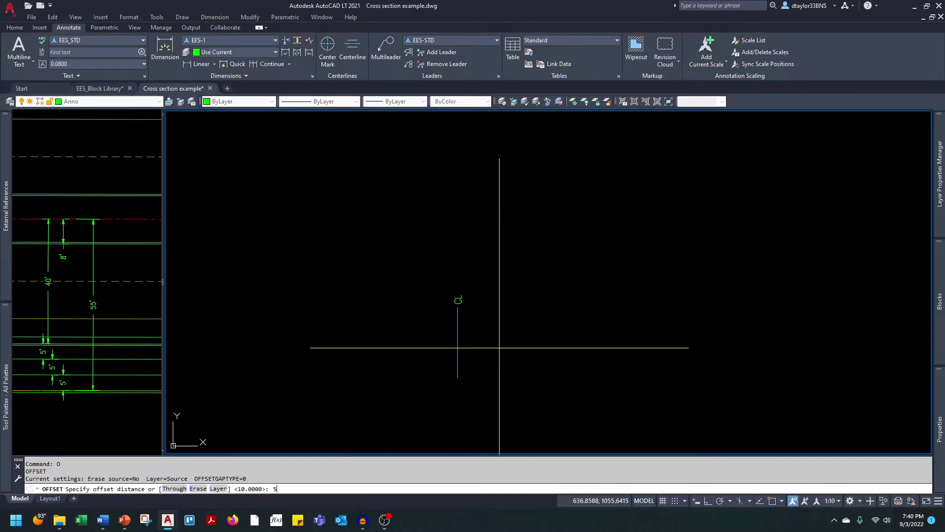
type("5")
key("Return")
left_click(458, 351)
left_click(477, 337)
key("Escape")
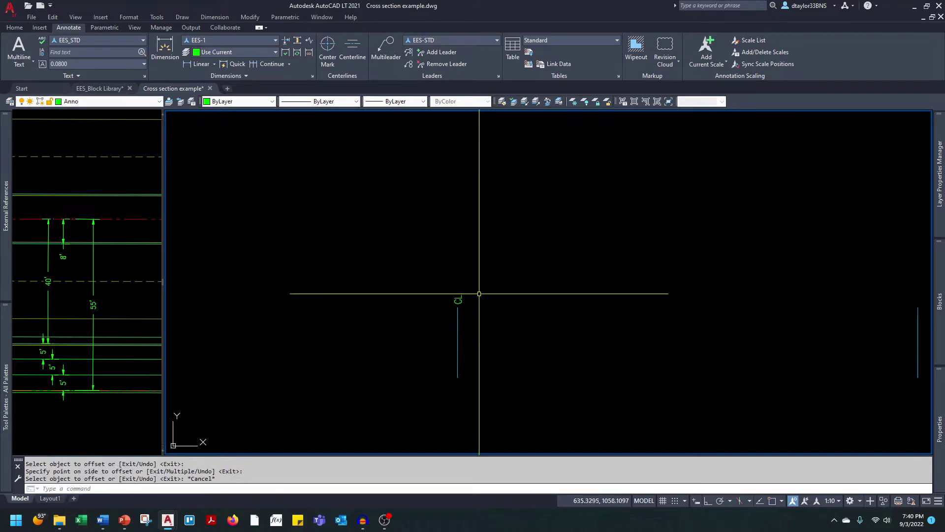
- Copy the CL label from the centerline's top endpoint to the top endpoint of the 55-foot offset line
left_click(458, 300)
type("co")
key("Return")
left_click(458, 309)
right_click(456, 333, "shift")
key("e")
left_click(517, 320)
key("Escape")
scroll(517, 320, "up", 5)
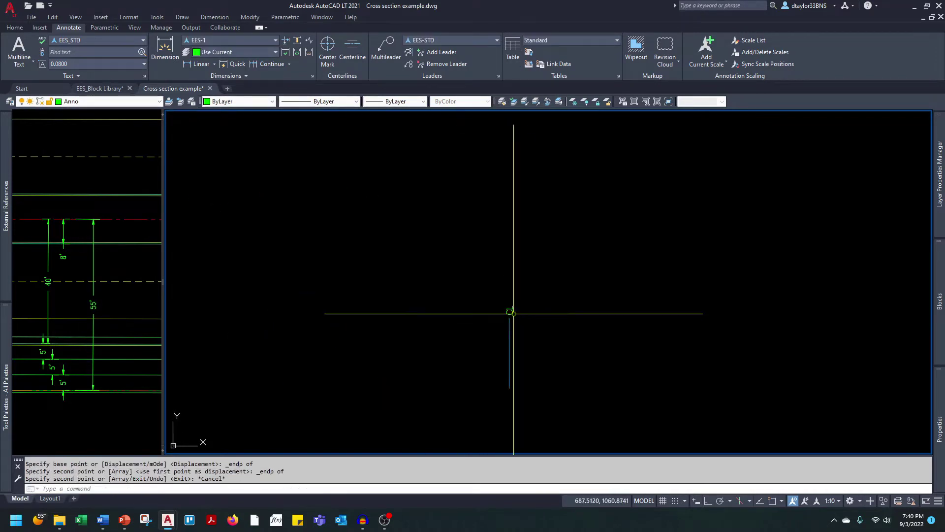
- Change the copied label above the 55-foot offset line to ROW
left_click(510, 312)
type("ed")
key("Return")
scroll(544, 320, "up", 6)
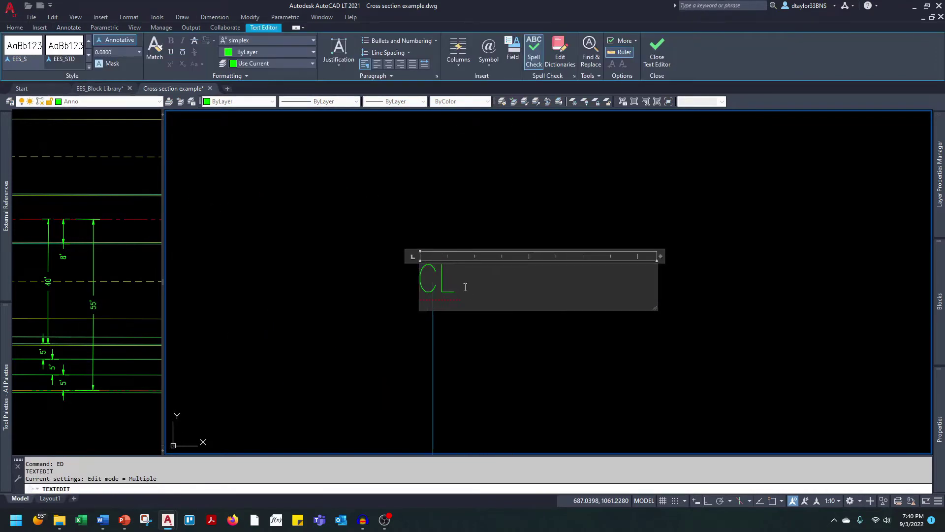
type("ROW")
left_click(292, 282)
key("Escape")
key("Escape")
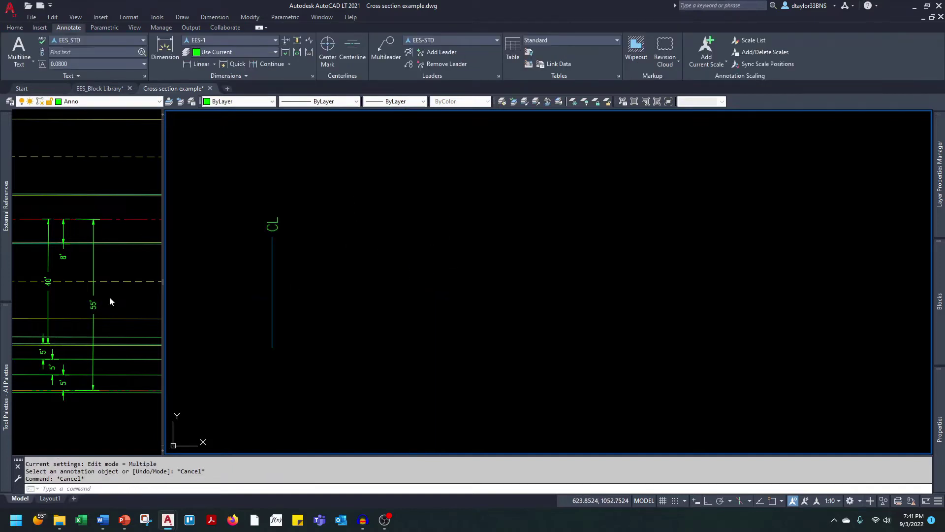
- Check the first curb dimension in the plan and offset the centerline 8 feet to the right
left_click(110, 301)
scroll(101, 274, "up", 2)
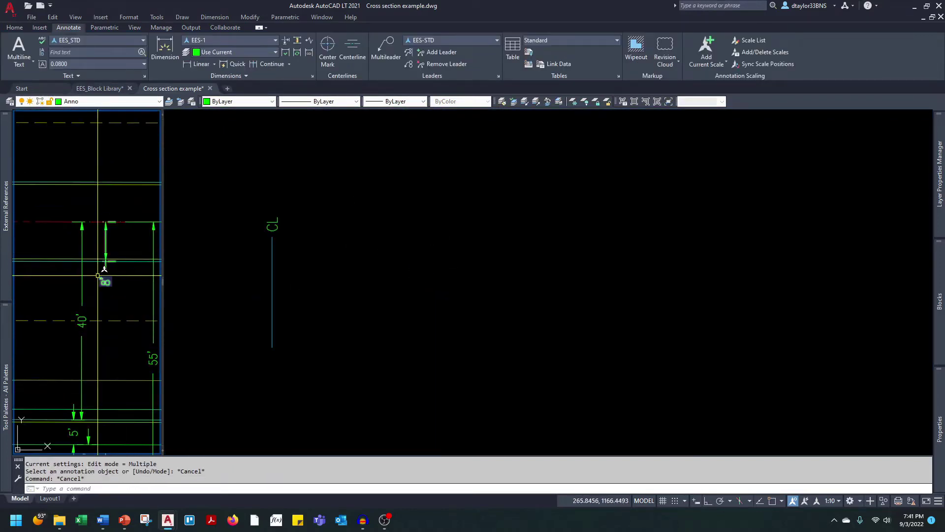
left_click(275, 324)
key("Escape")
key("Escape")
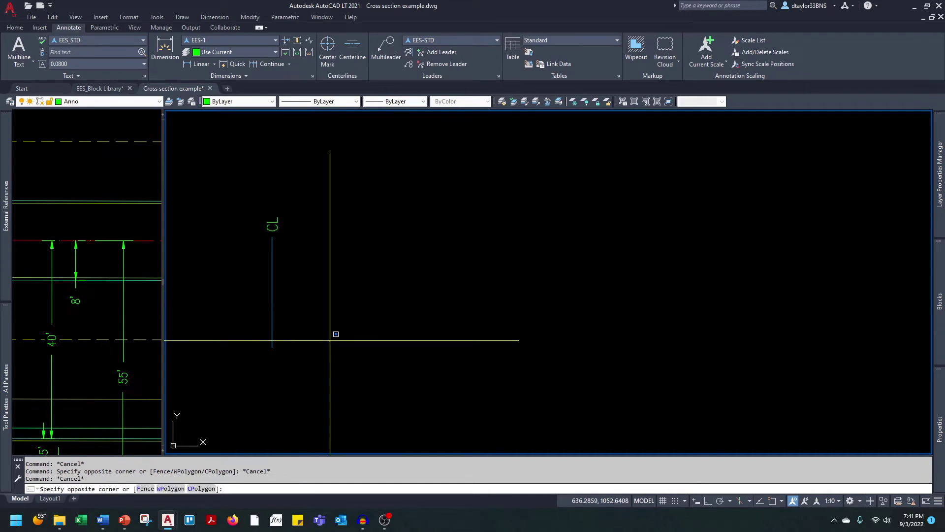
left_click(329, 340)
key("Escape")
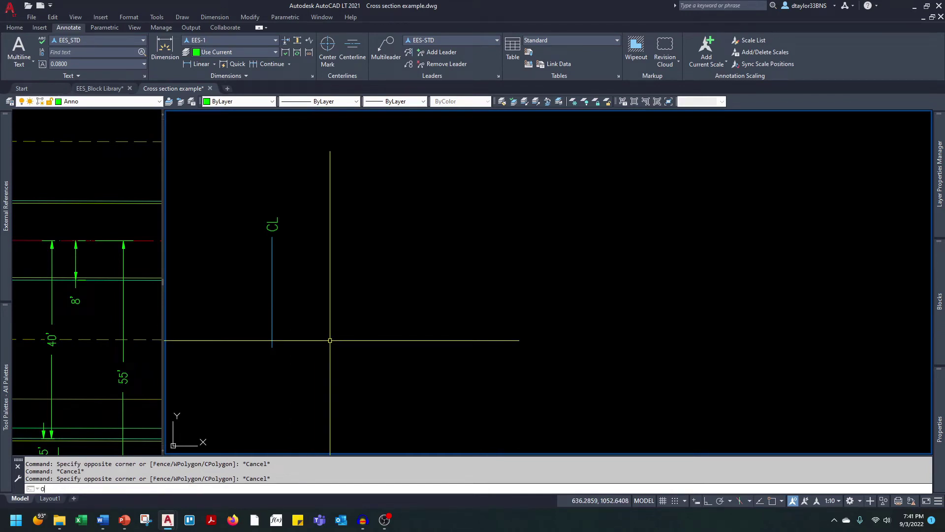
type("O")
key("Return")
type("8")
key("Return")
left_click(271, 308)
left_click(355, 310)
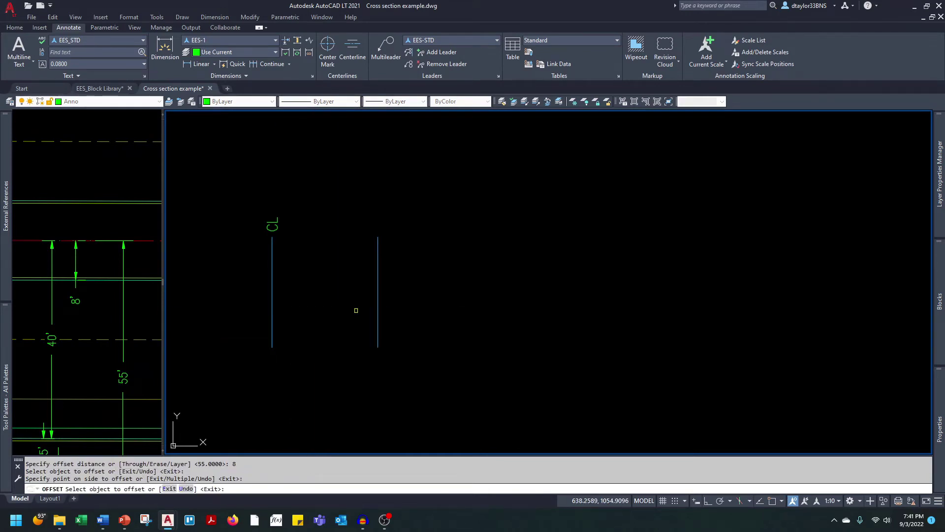
scroll(354, 310, "down", 4)
key("Escape")
- Move the narrow concrete curb block from the spare detail blocks to the cross section, between the centerline and the 8-foot offset line
scroll(320, 259, "up", 3)
left_click(323, 271)
left_click(309, 297)
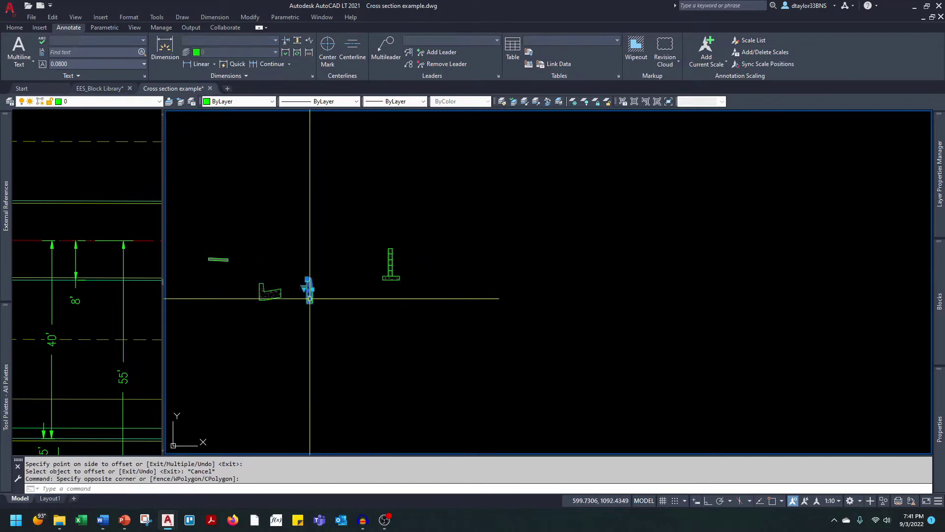
scroll(310, 291, "up", 2)
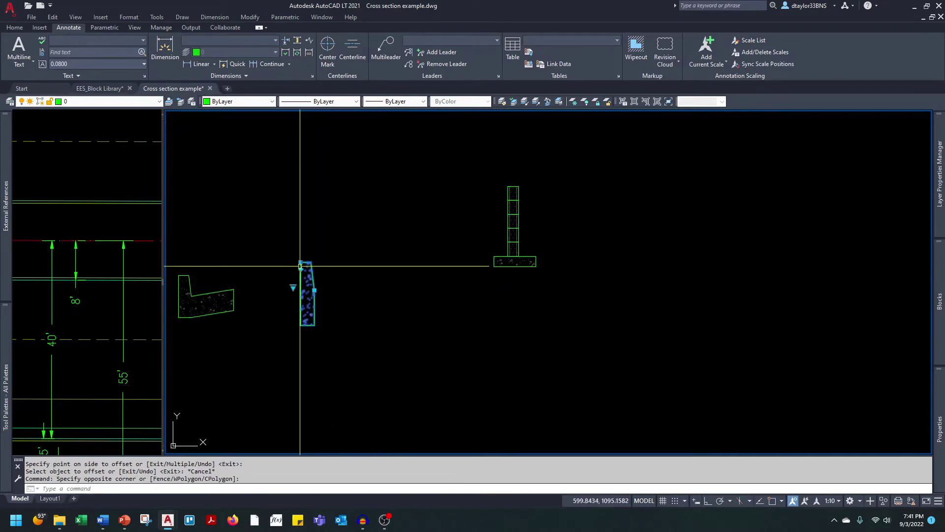
left_click(300, 262)
scroll(306, 264, "down", 5)
middle_click_drag(427, 424, 334, 179)
scroll(388, 223, "up", 4)
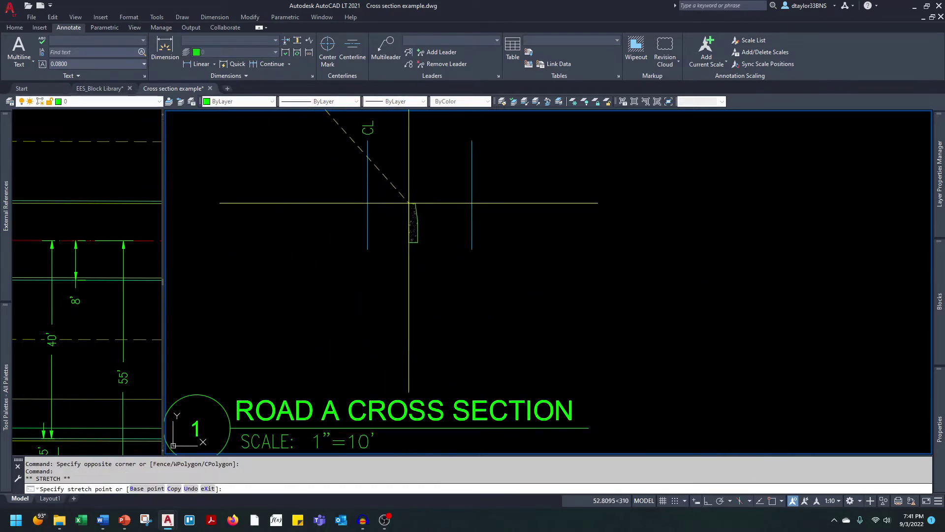
left_click(409, 203)
key("Escape")
- Move the curb block so the top of its sloped face sits on the 8-foot offset line, with the slope facing away from the centerline
left_click(435, 205)
left_click(401, 234)
middle_click_drag(490, 296, 475, 329)
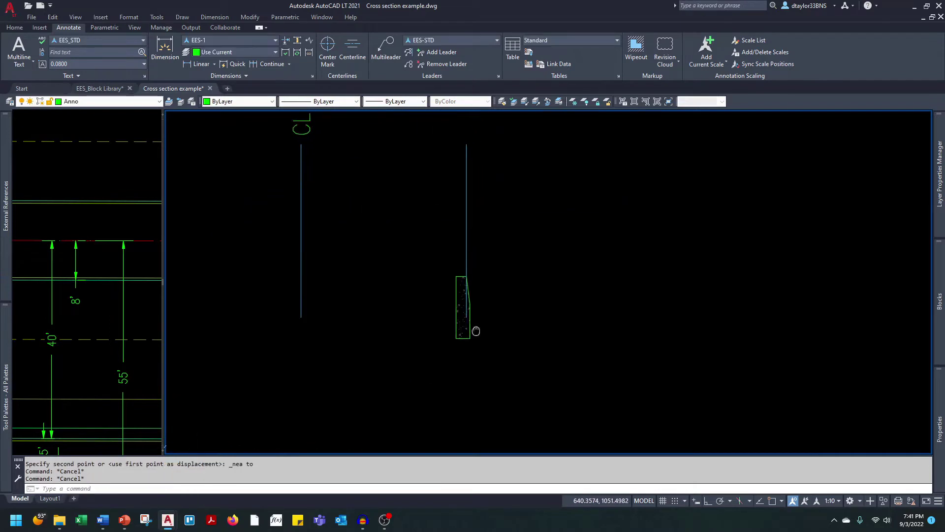
scroll(469, 301, "up", 2)
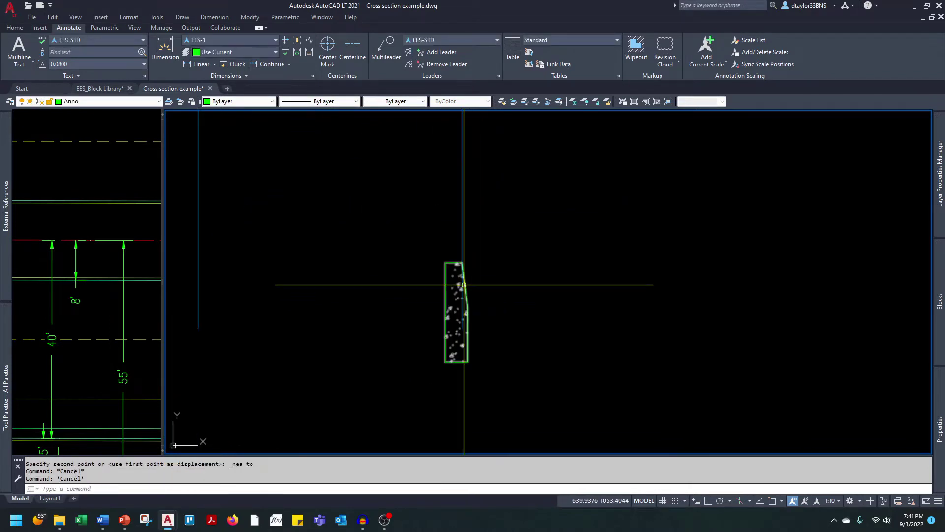
scroll(458, 257, "down", 3)
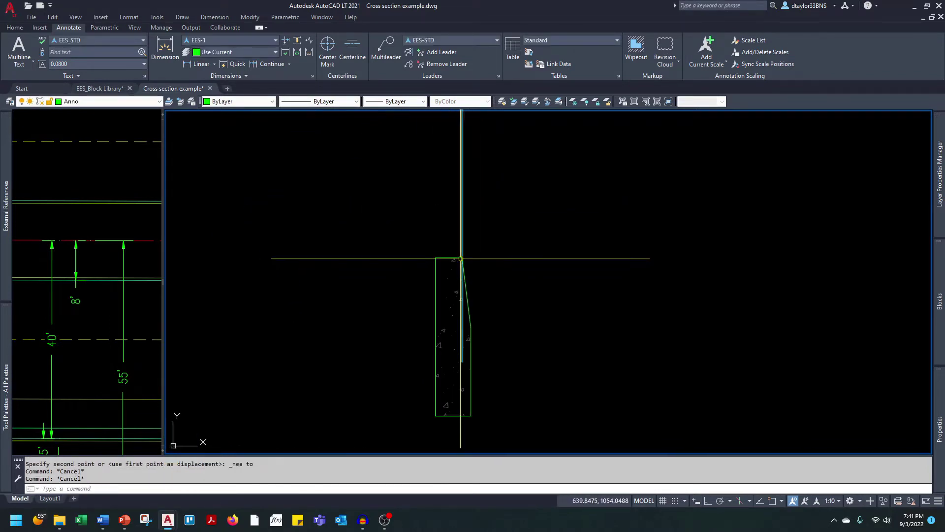
scroll(466, 259, "down", 2)
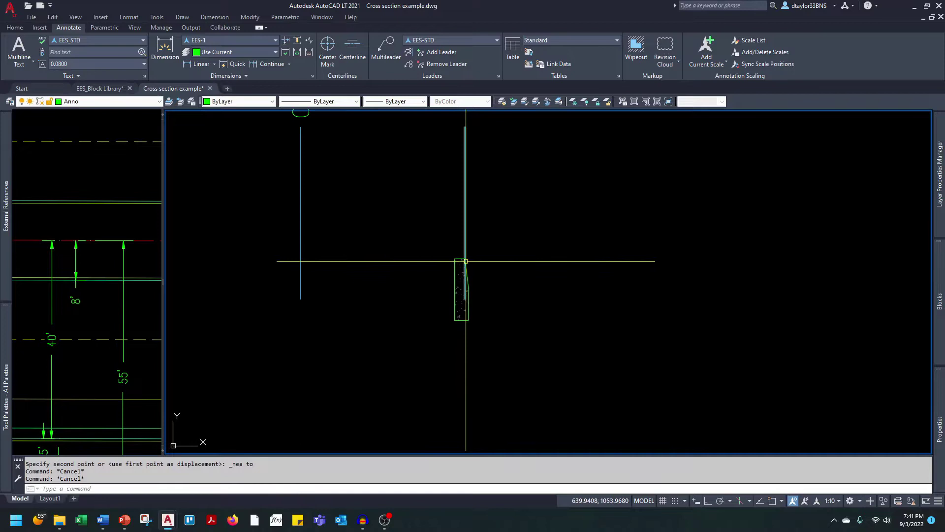
- Switch the curb block at the 8-foot offset line to Customization Mode
left_click(465, 305)
scroll(465, 300, "up", 4)
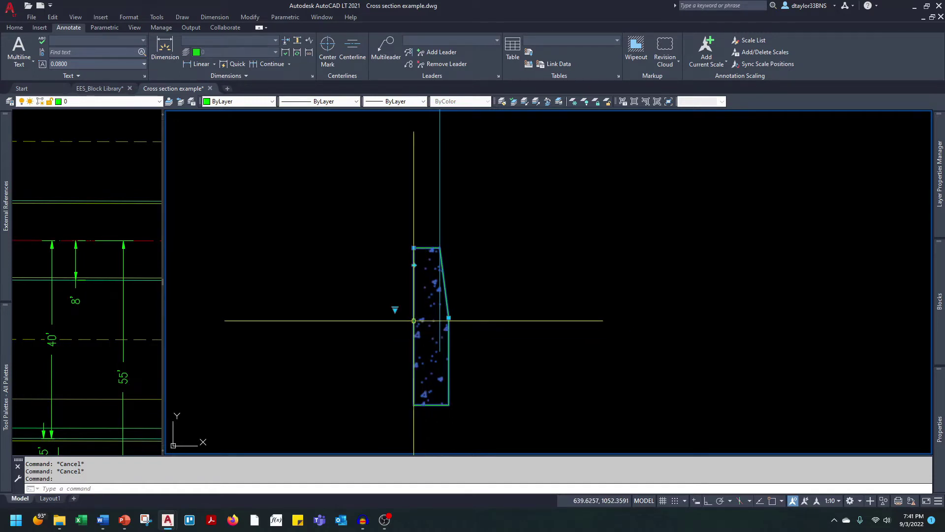
left_click(396, 309)
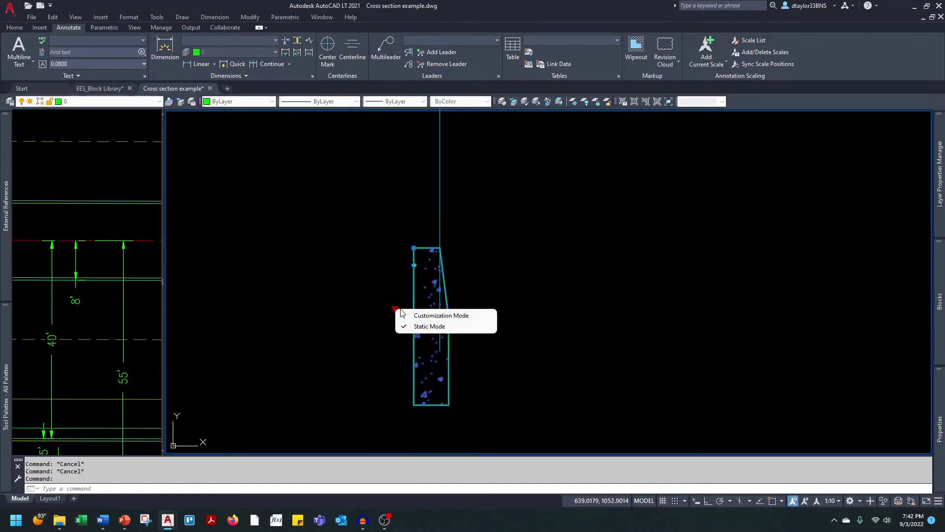
left_click(418, 318)
key("Escape")
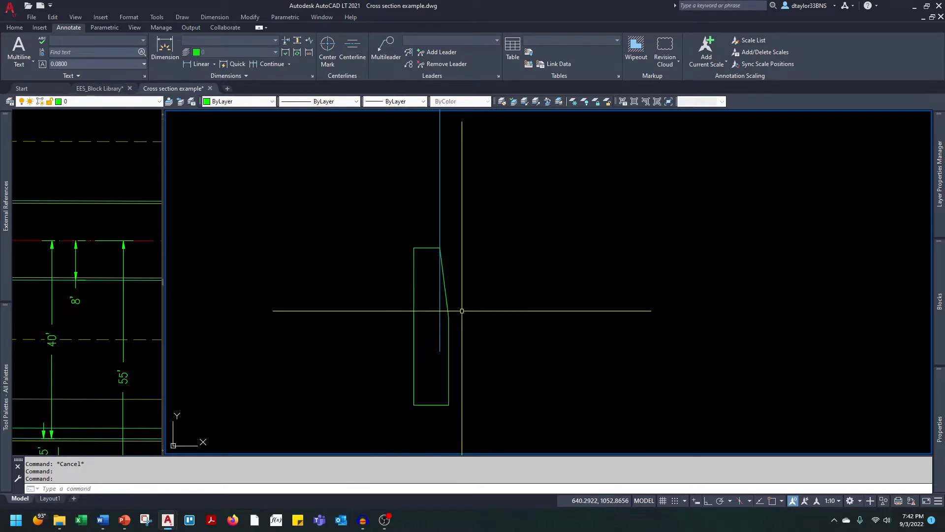
- Examine the stretch grips of the curb block in Customization Mode
left_click(428, 302)
left_click(405, 305)
scroll(433, 262, "up", 2)
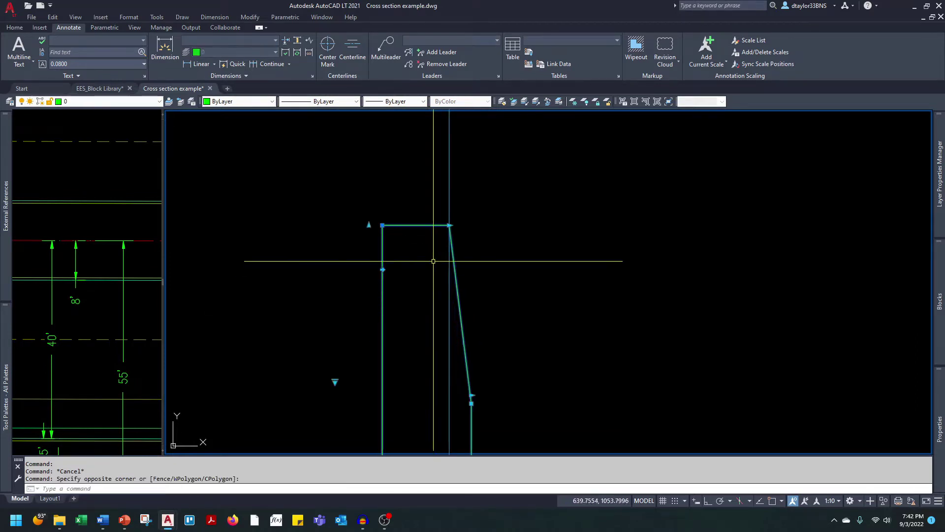
scroll(433, 261, "down", 1)
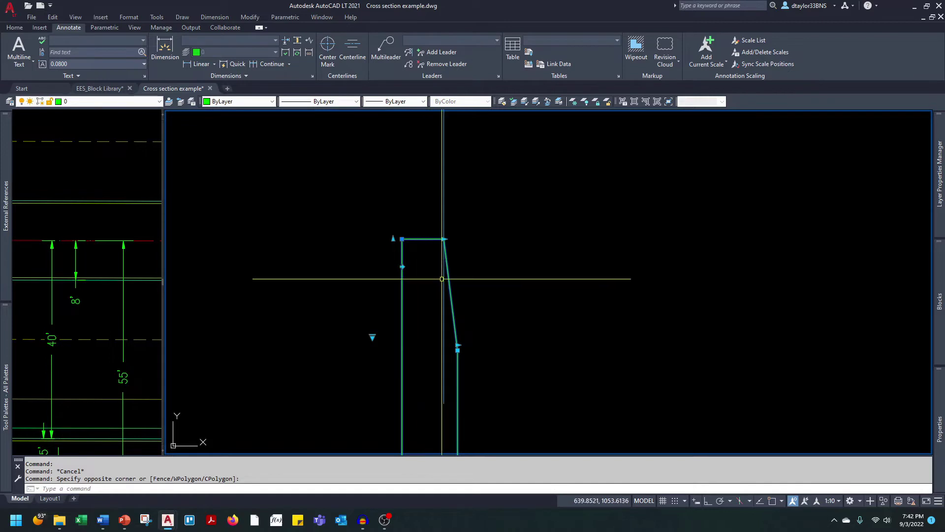
scroll(431, 314, "down", 2)
scroll(429, 309, "up", 2)
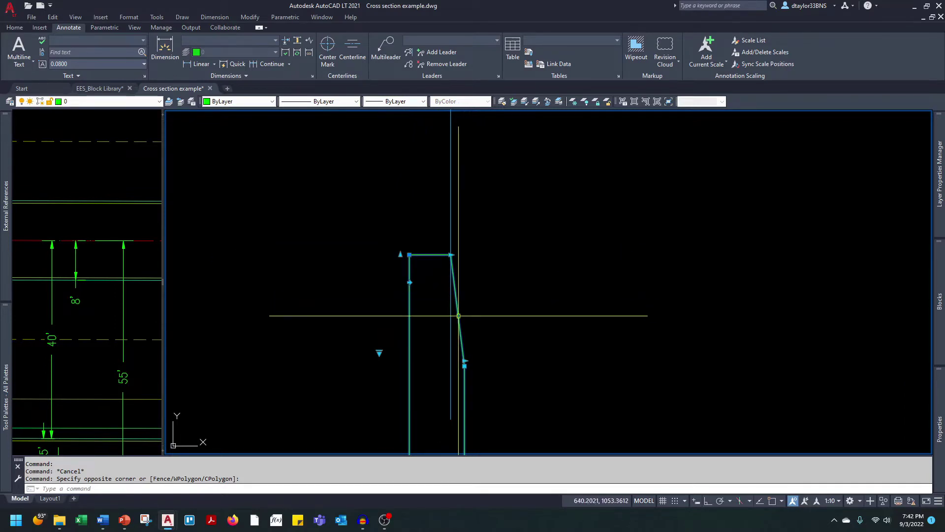
scroll(472, 354, "down", 2)
middle_click_drag(470, 370, 477, 288)
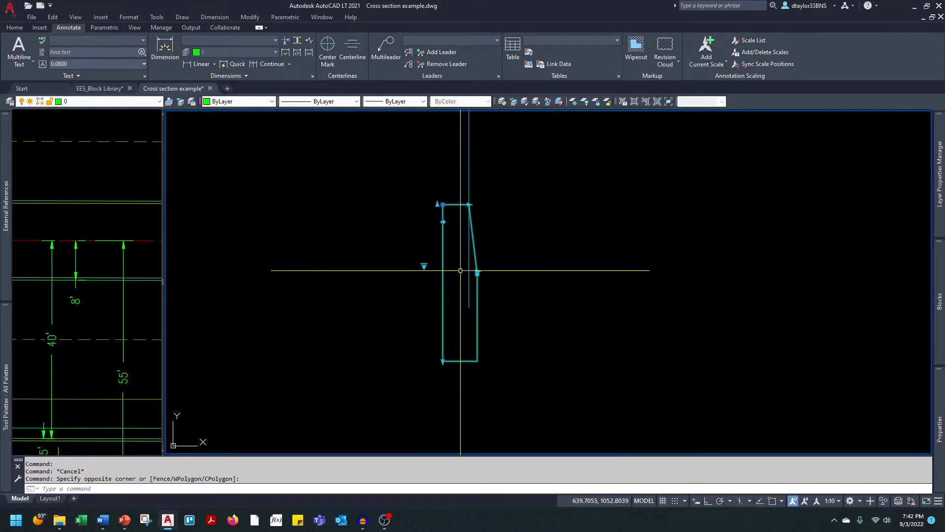
- Return the curb block to Static Mode so its concrete hatch is displayed
left_click(450, 359)
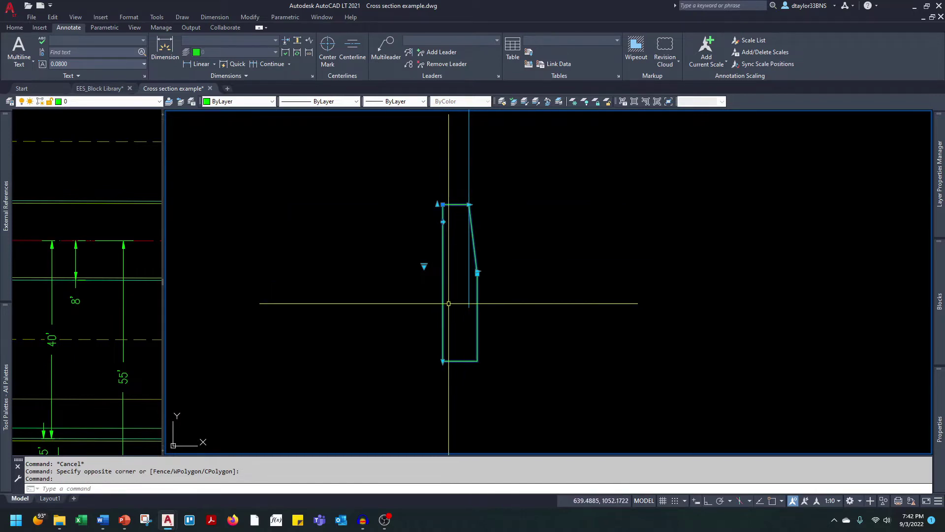
left_click(424, 266)
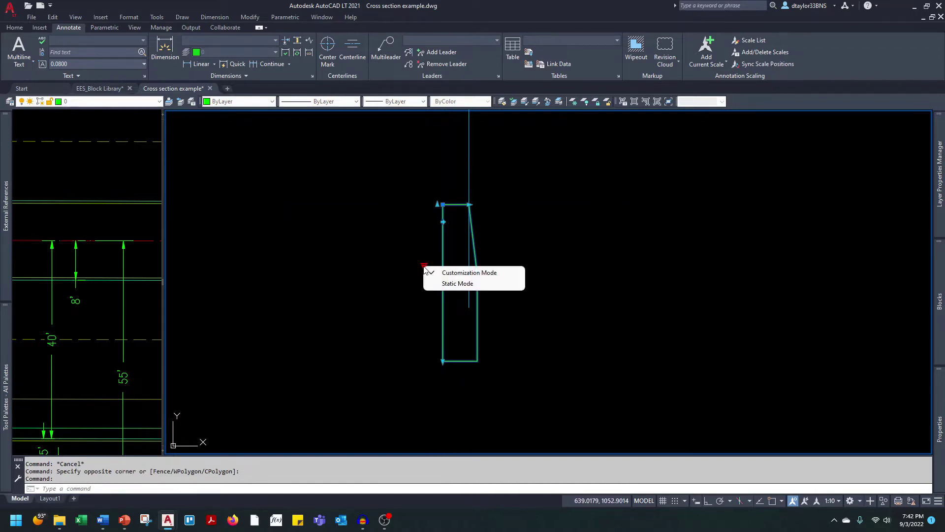
left_click(458, 283)
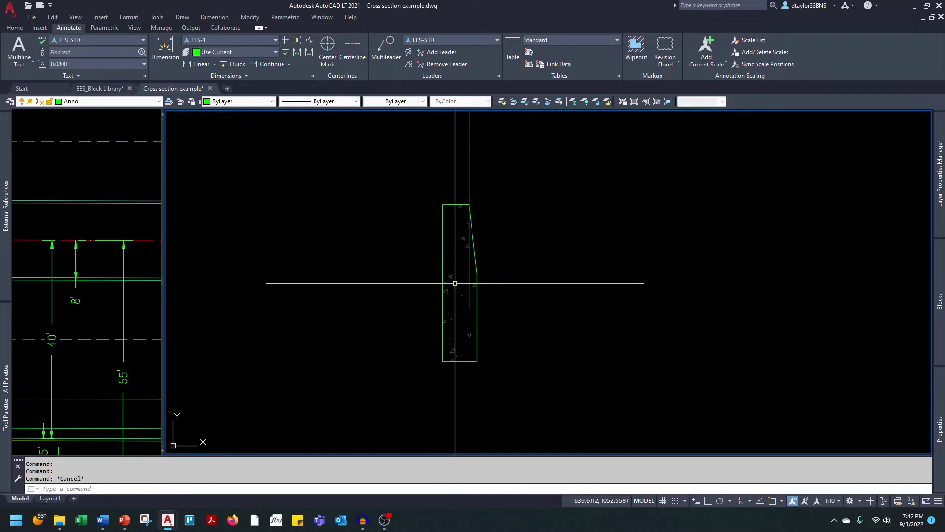
- Move the curb block off the 8-foot offset line toward the centerline, using its two position grips
mouse_move(458, 280)
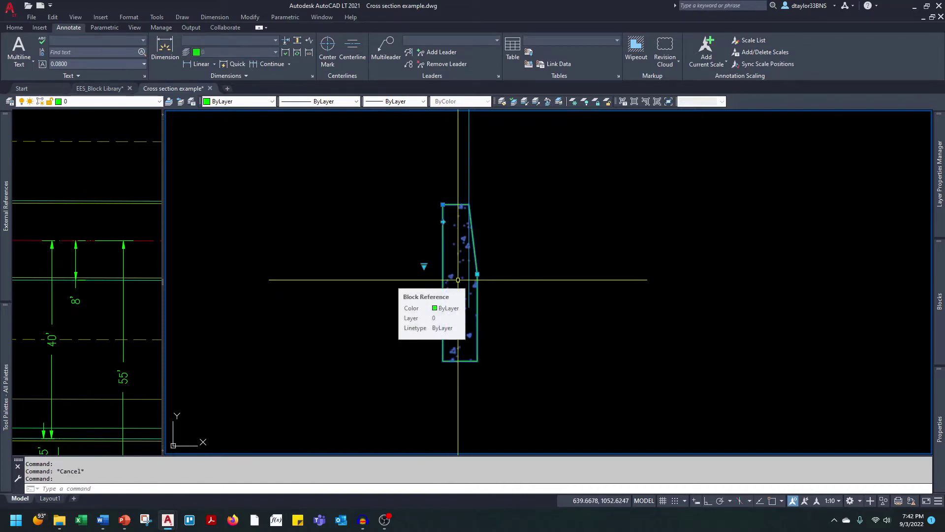
left_click(442, 205)
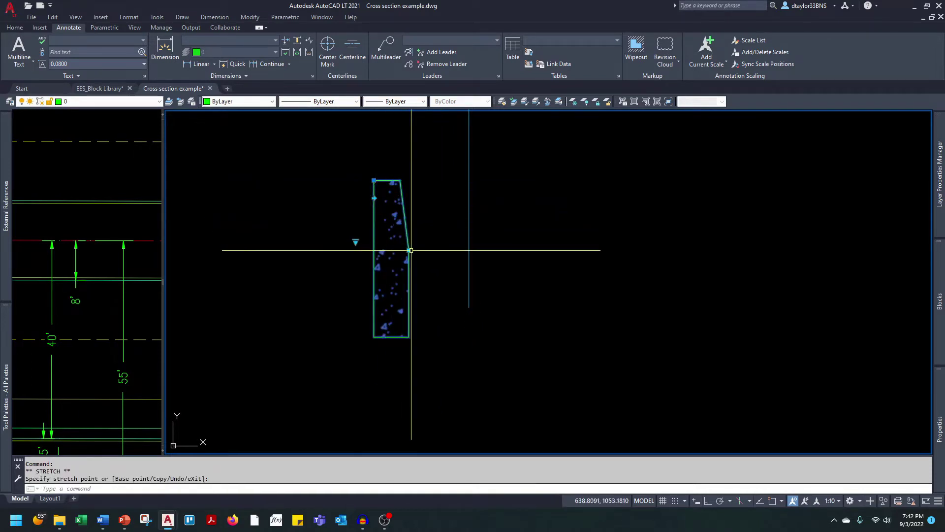
right_click(434, 259, "shift")
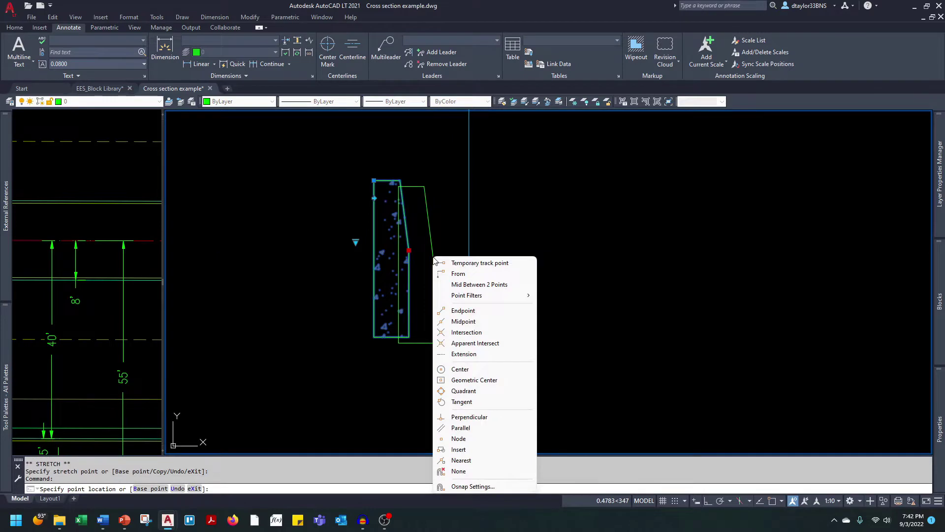
left_click(438, 251)
- Flip the curb block horizontally and flip it back so its slope faces away from the centerline
scroll(409, 202, "up", 2)
left_click(401, 195)
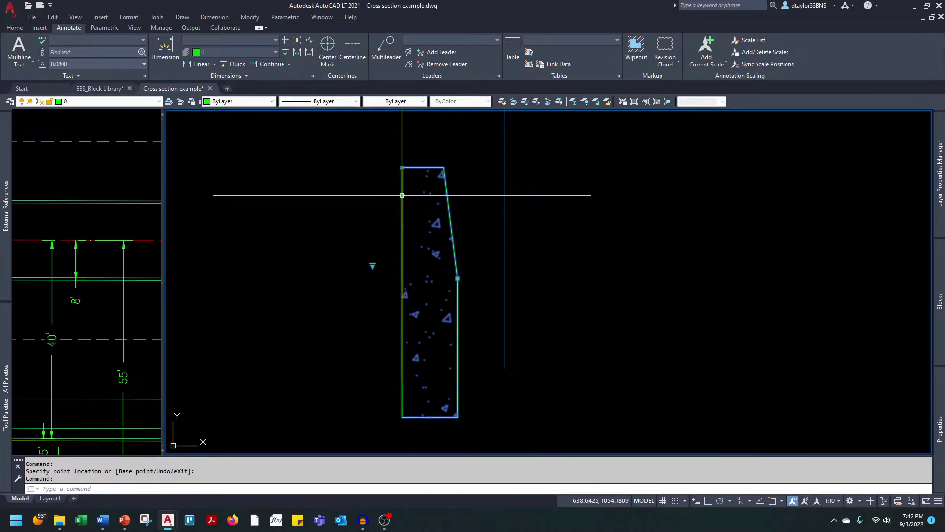
left_click(402, 195)
left_click(401, 195)
- Move the curb block from the top endpoint of its sloped face to the nearest point on the 8-foot offset line
scroll(421, 212, "down", 2)
type("m")
key("Return")
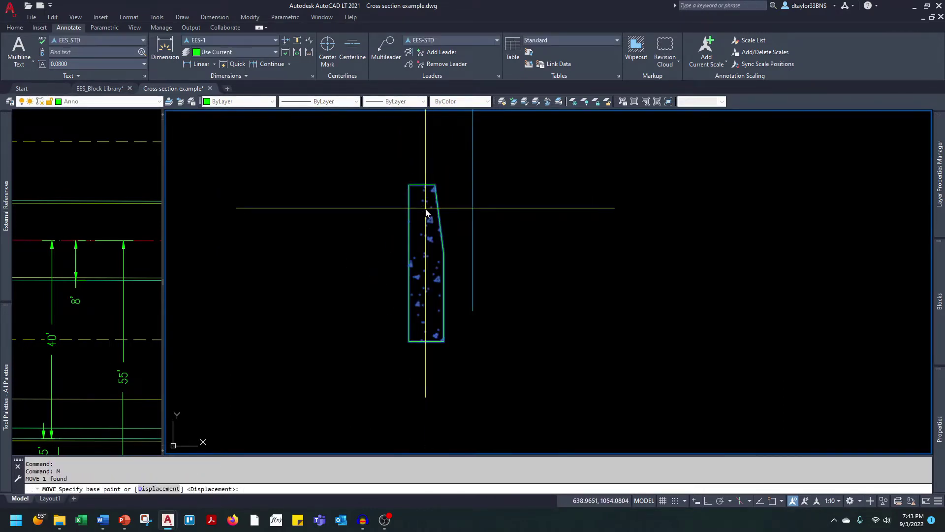
right_click(426, 208, "shift")
key("e")
left_click(438, 191)
right_click(439, 193, "shift")
key("r")
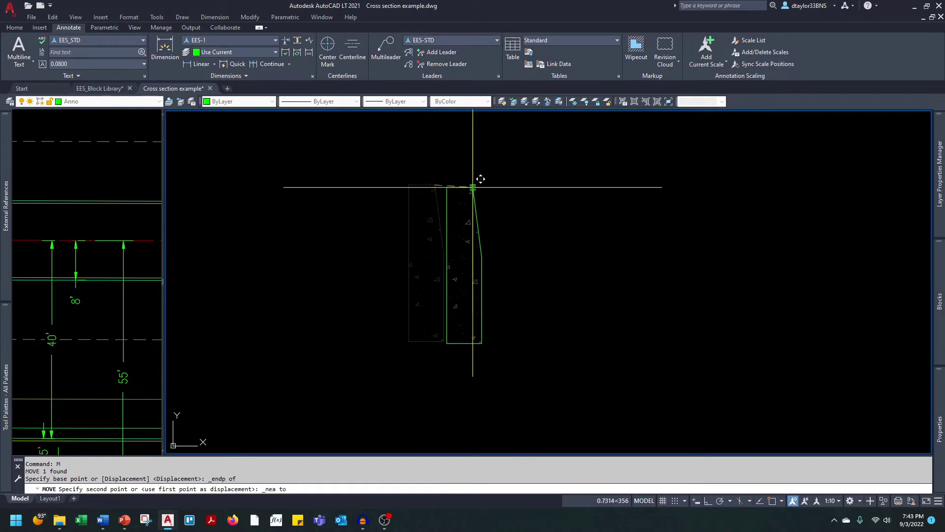
left_click(471, 187)
key("Escape")
key("Escape")
key("Escape")
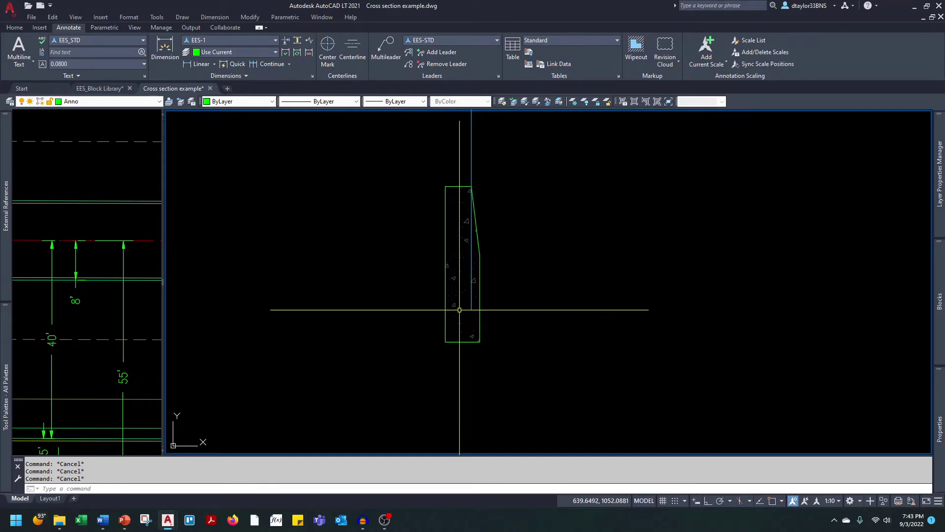
- Draw a slope triangle from the top of the curb: 10 feet toward the centerline, 0.4 feet up, and back to the curb
left_click(103, 326)
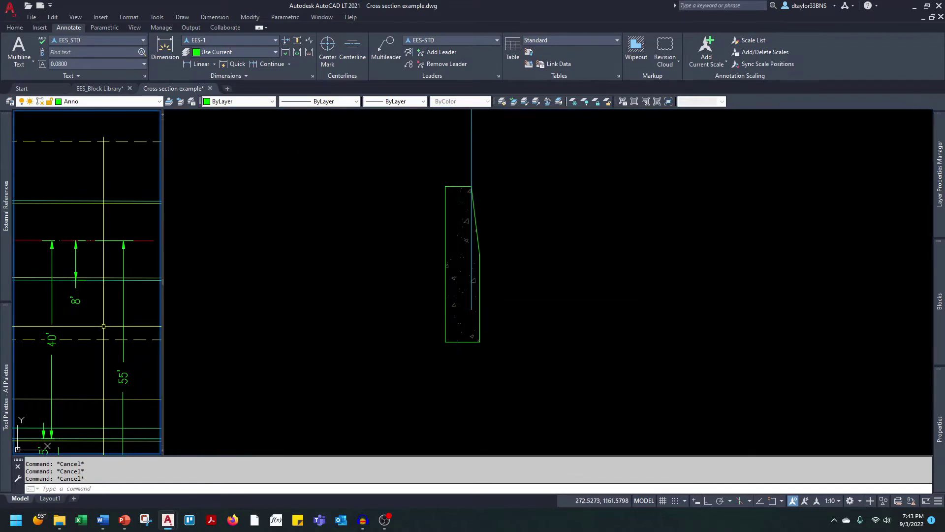
left_click(502, 354)
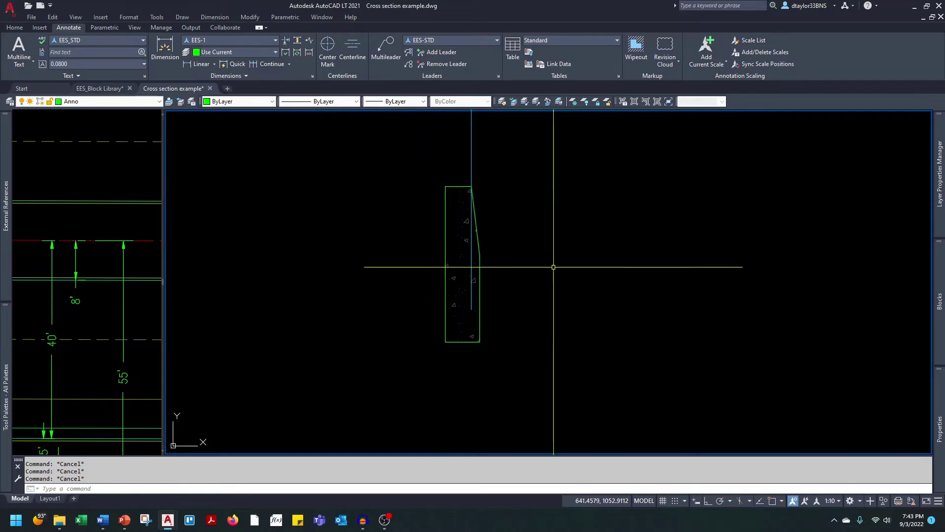
scroll(508, 302, "down", 1)
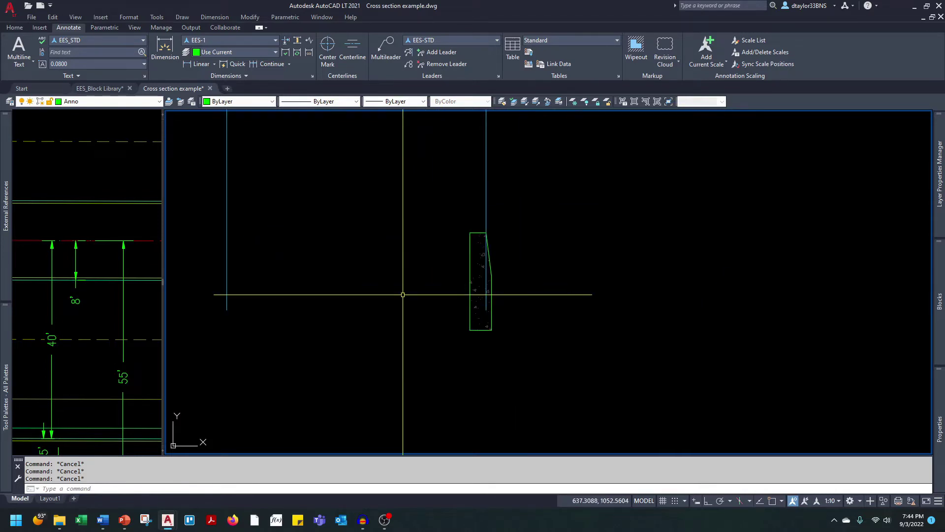
type("L")
key("Return")
left_click(486, 233)
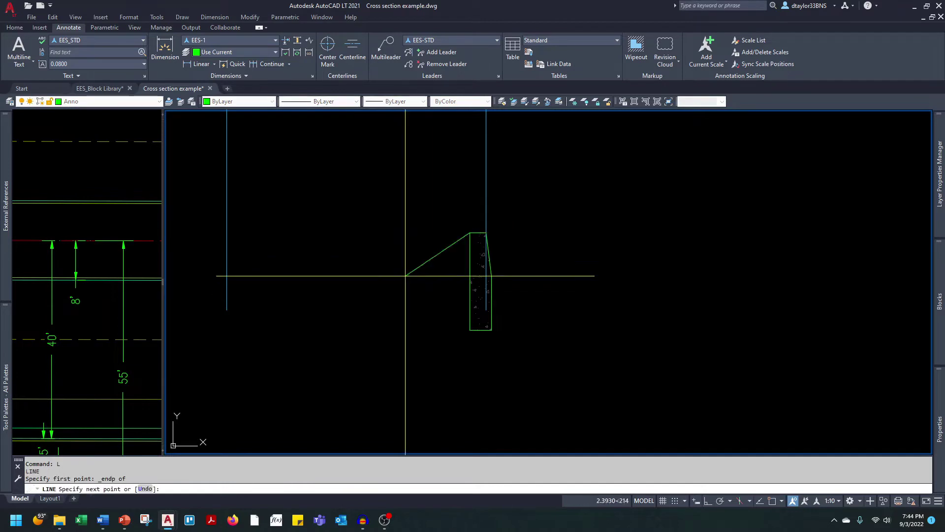
type("10")
key("Return")
middle_click_drag(276, 261, 424, 363)
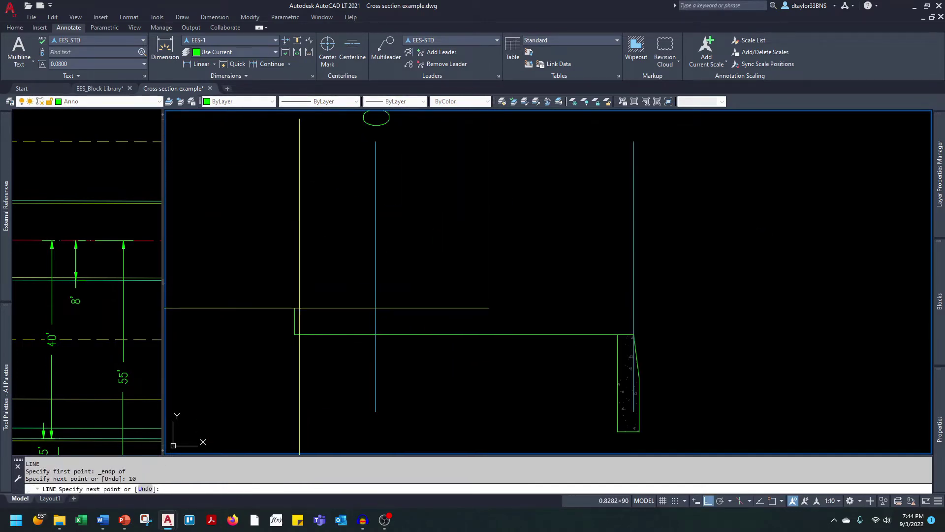
type(".4")
key("Return")
left_click(458, 335)
key("Escape")
key("Escape")
key("Escape")
key("Escape")
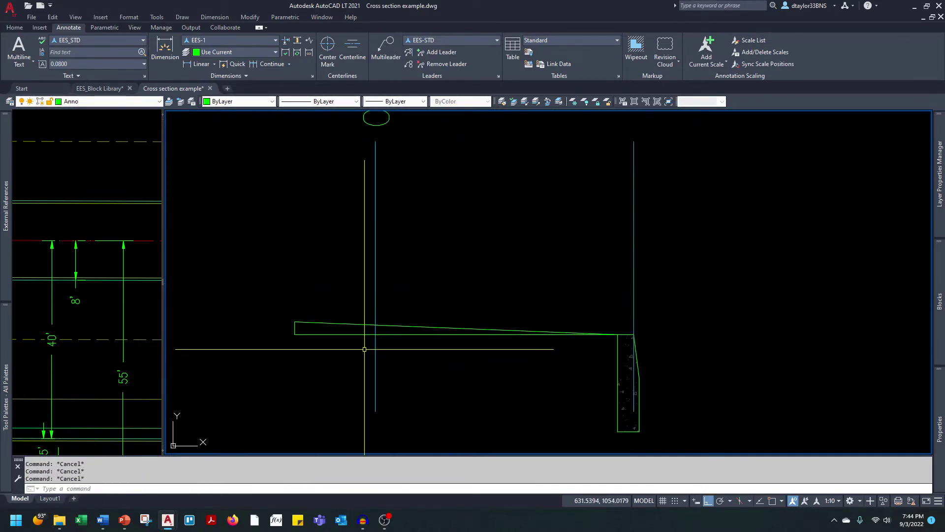
- Erase the horizontal and vertical legs of the slope triangle, keeping the sloped line
left_click(365, 348)
left_click(278, 330)
type("E")
key("Return")
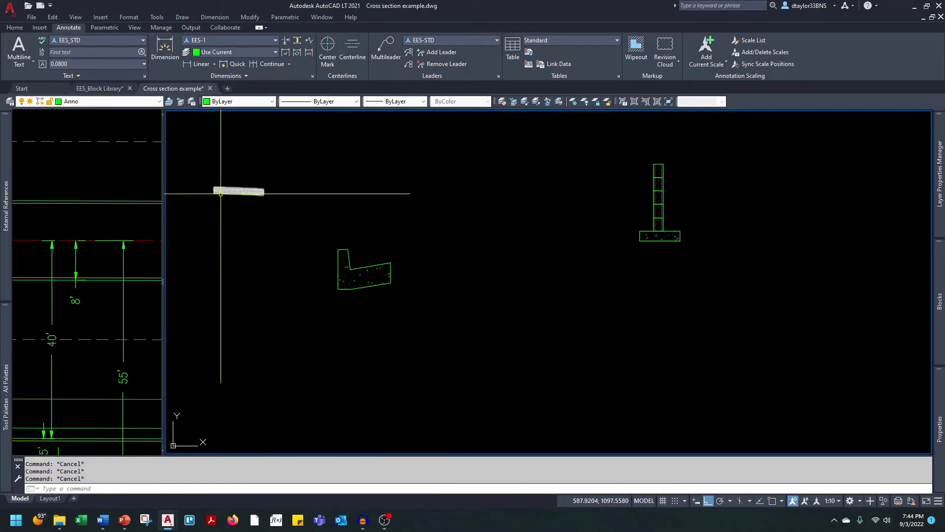
- Move the hatched pavement block from the spare detail blocks so its upper corner meets the lower end of the curb's sloped face
left_click(220, 194)
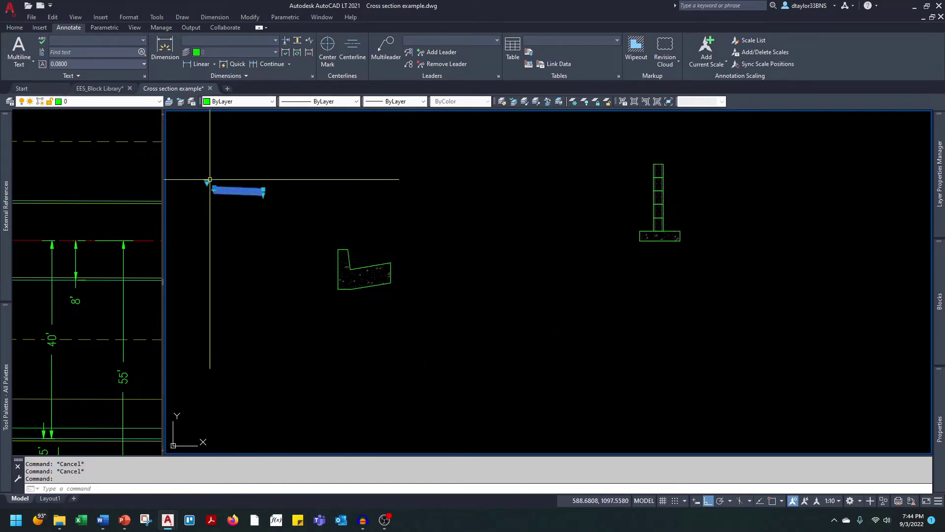
left_click(213, 187)
scroll(213, 188, "down", 4)
scroll(416, 341, "up", 8)
right_click(409, 347, "shift")
key("e")
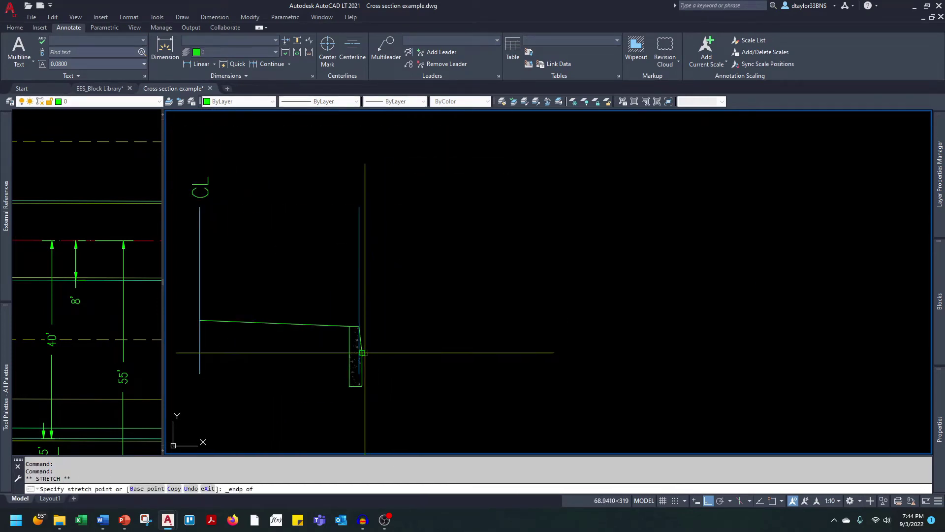
left_click(381, 352)
key("Escape")
scroll(364, 345, "up", 6)
scroll(360, 331, "down", 1)
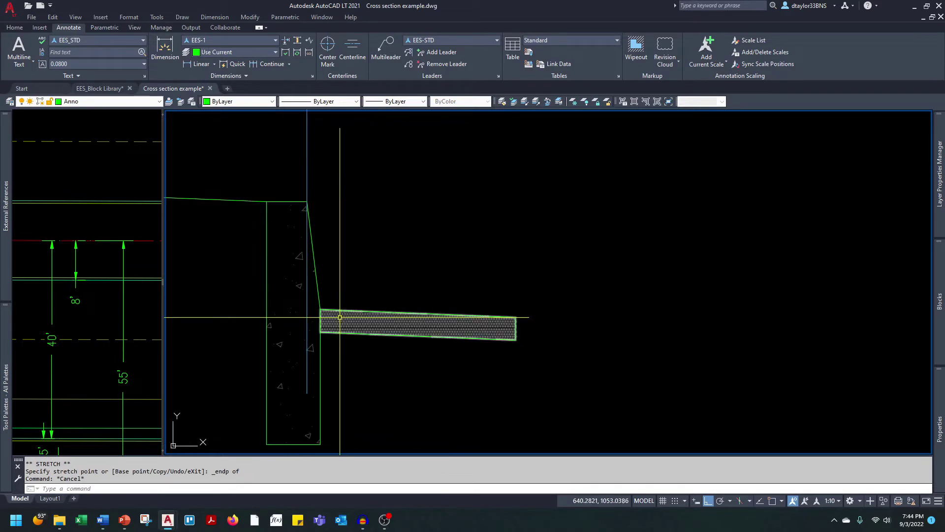
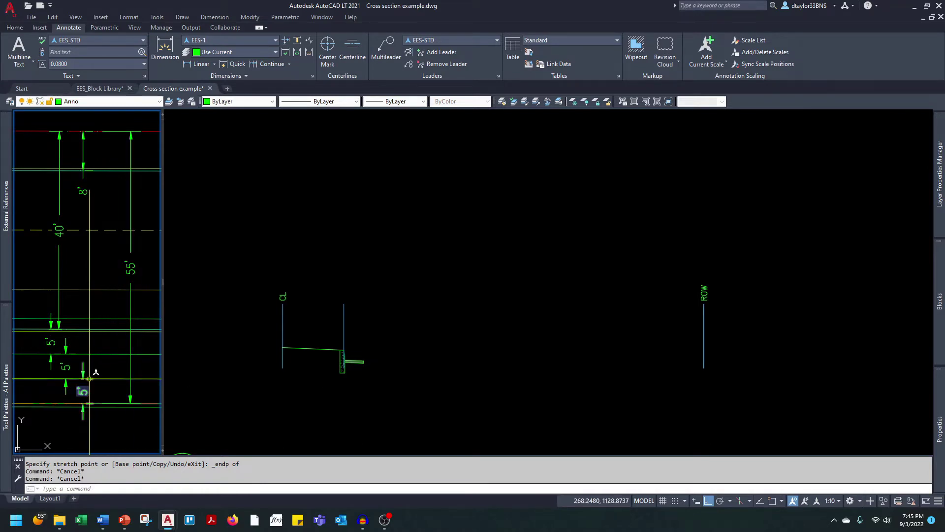
- Offset the right-of-way line toward the centerline three times in succession, 5 feet each
left_click(535, 375)
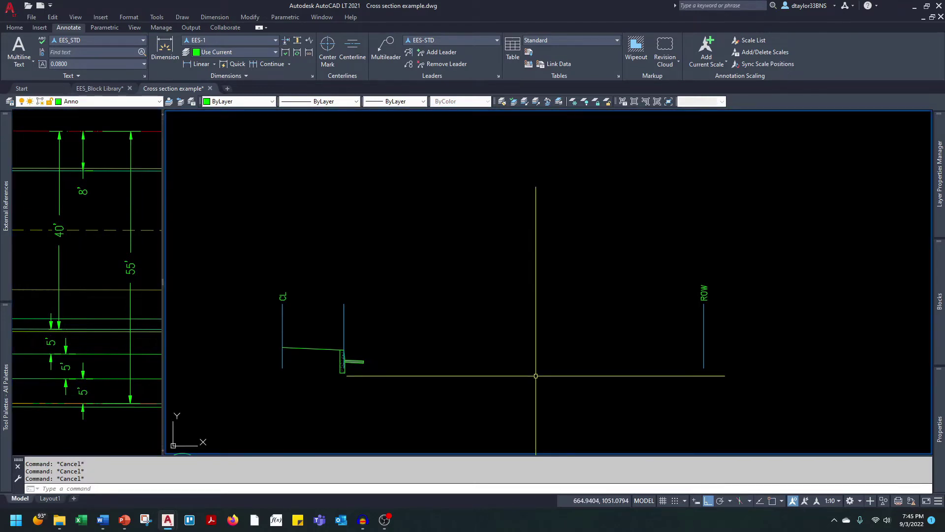
type("o")
key("Return")
type("5")
key("Return")
left_click(703, 320)
left_click(657, 321)
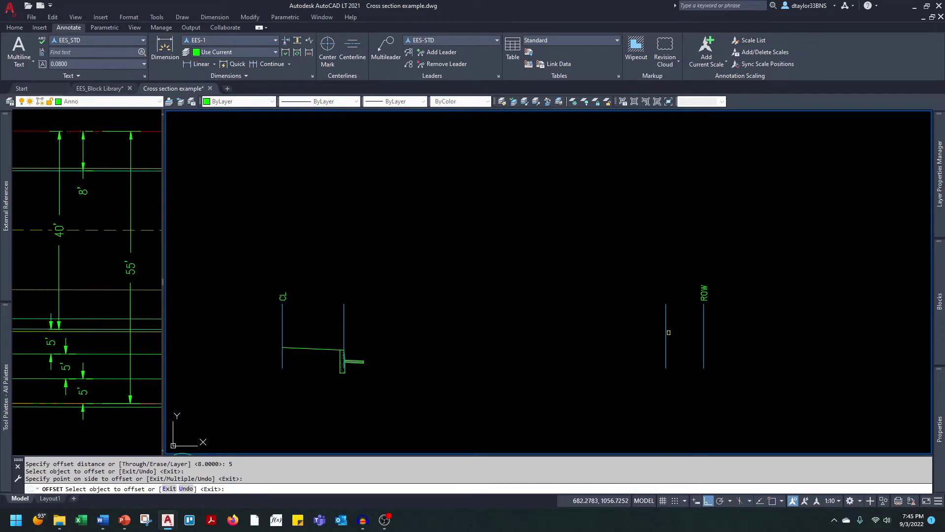
left_click(666, 333)
left_click(605, 339)
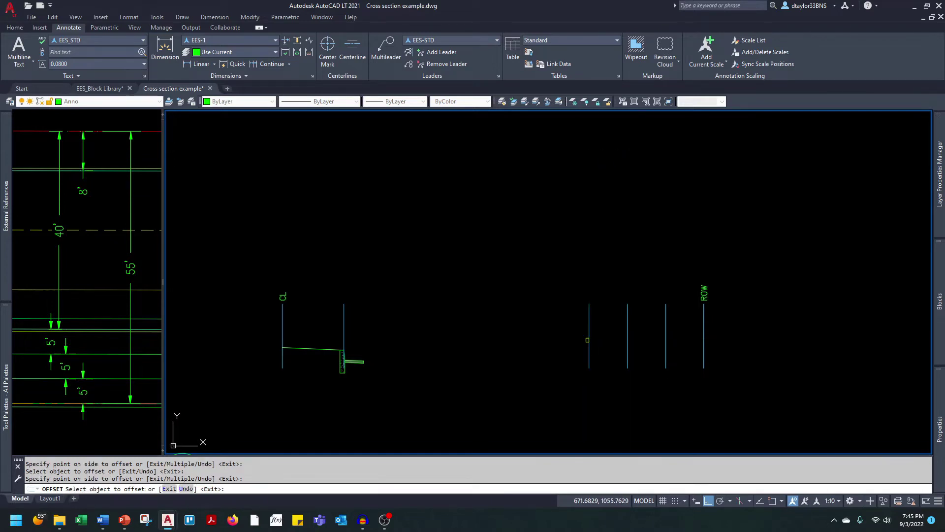
key("Escape")
key("Escape")
key("Escape")
- Bring the curb-and-gutter block beside the innermost 5-foot offset line and flip it so the gutter faces the centerline
scroll(571, 345, "down", 3)
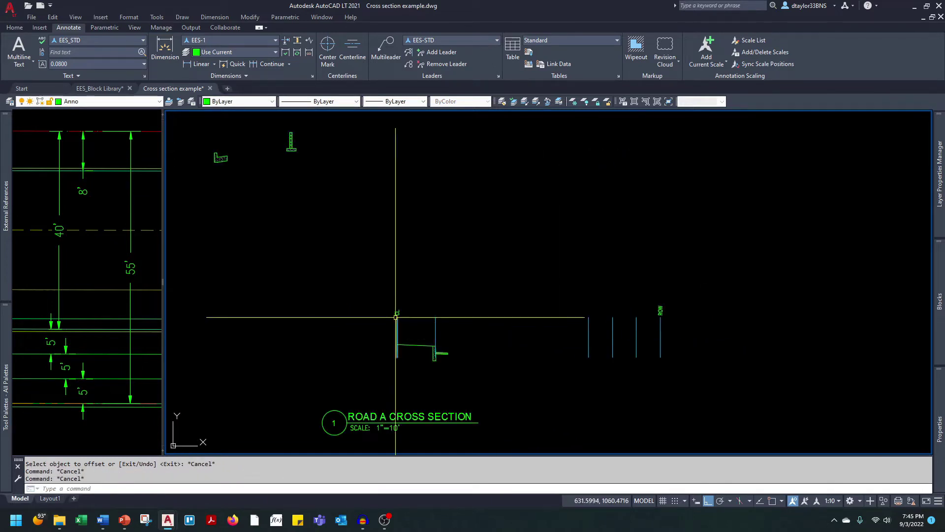
scroll(220, 160, "up", 3)
left_click(219, 161)
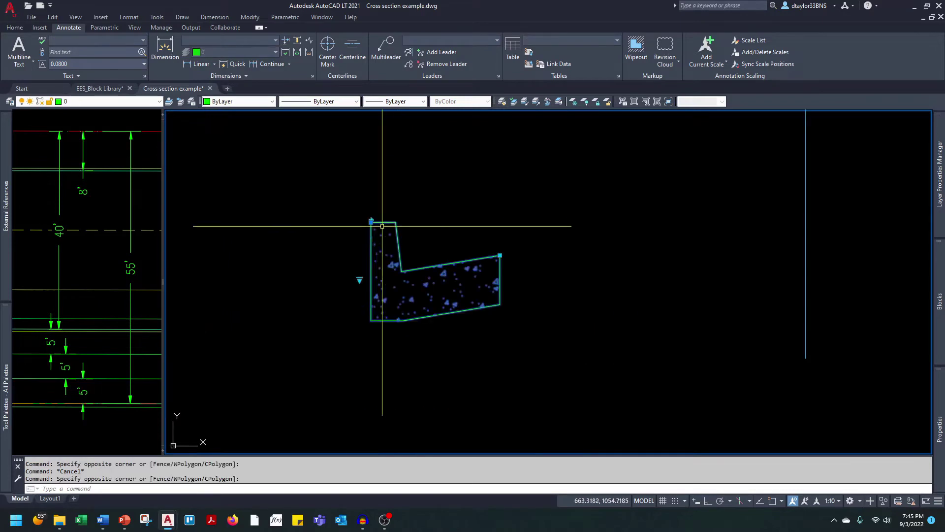
scroll(378, 223, "up", 2)
left_click(360, 218)
scroll(401, 233, "down", 2)
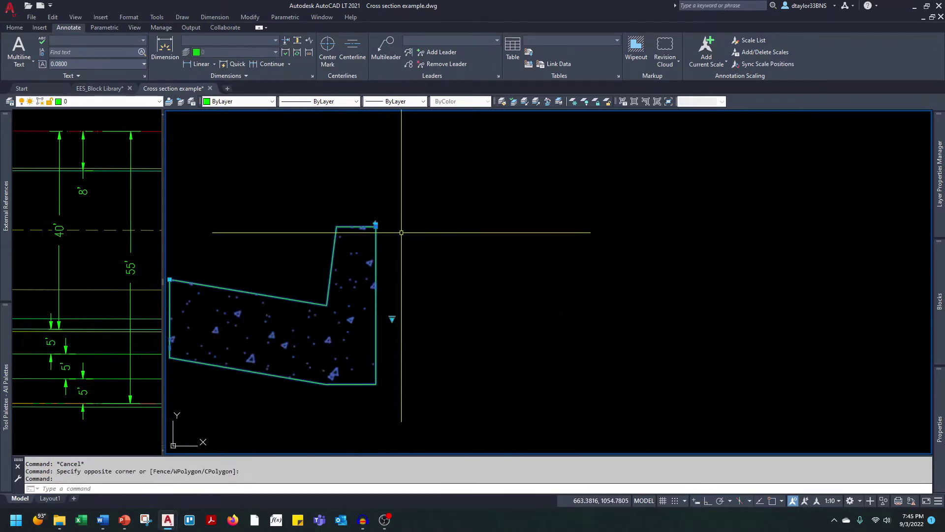
- Move the curb-and-gutter block so the top corner of its curb face lies on the innermost 5-foot offset line
type("m")
key("space")
right_click(347, 221, "shift")
left_click(357, 280)
left_click(363, 231)
scroll(500, 310, "down", 3)
scroll(468, 302, "up", 2)
right_click(473, 290, "shift")
left_click(476, 263)
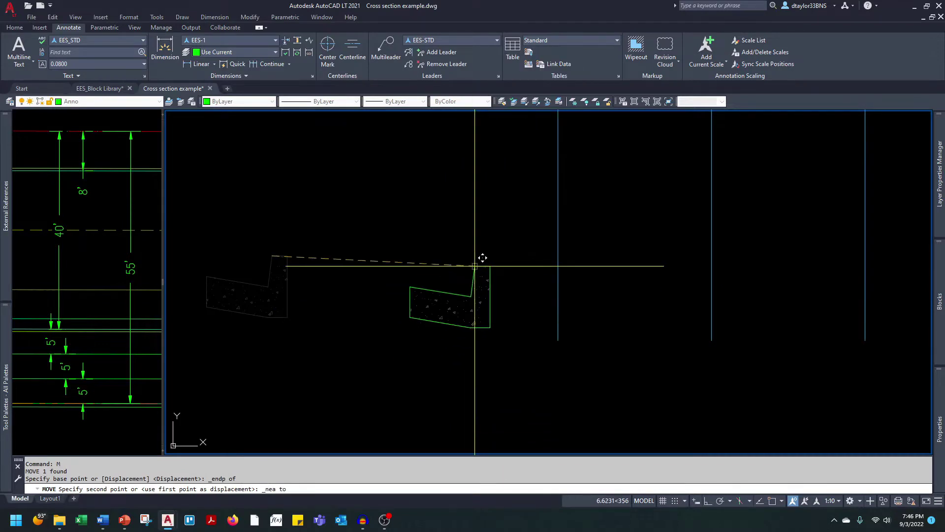
left_click(558, 260)
scroll(599, 306, "down", 4)
middle_click_drag(599, 306, 500, 318)
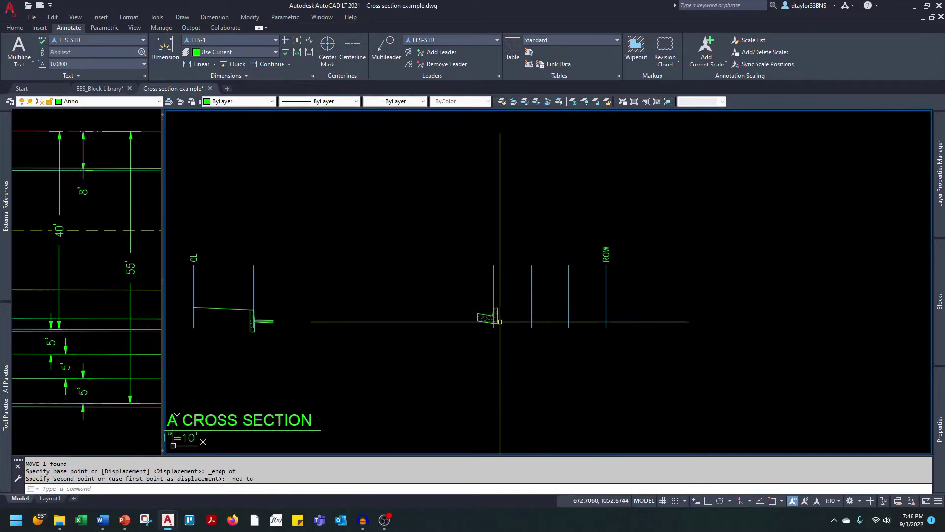
key("Escape")
scroll(493, 305, "up", 2)
scroll(397, 323, "down", 2)
key("Escape")
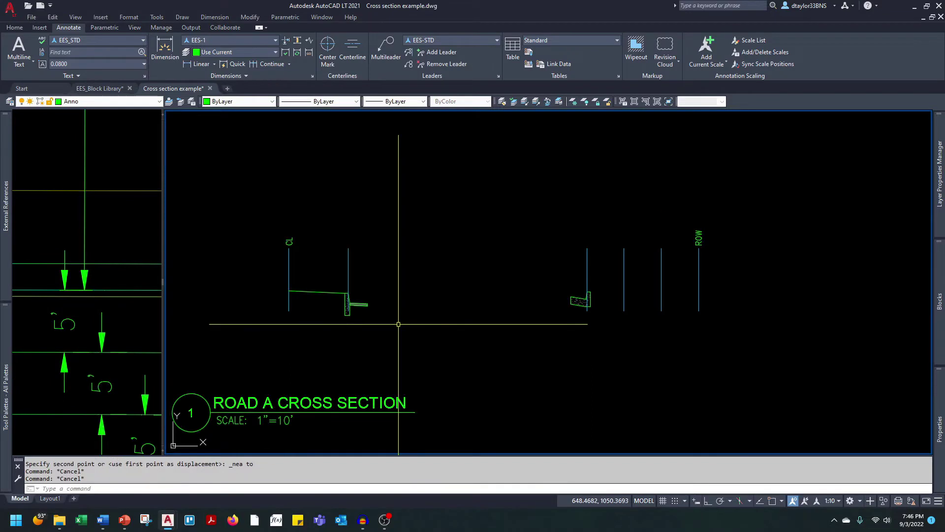
- Switch the curb-and-gutter block to Customization mode and examine its editing grips
scroll(338, 309, "up", 2)
middle_click_drag(538, 351, 332, 360)
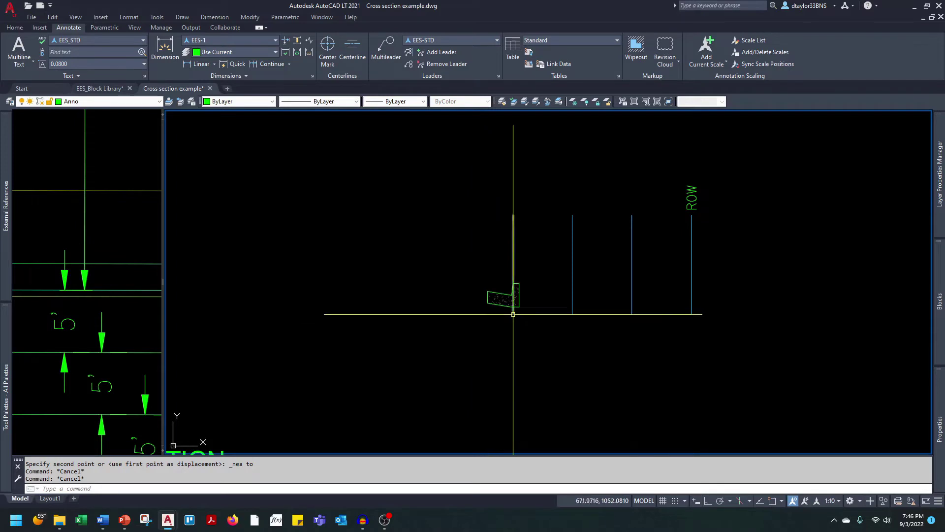
scroll(506, 313, "up", 2)
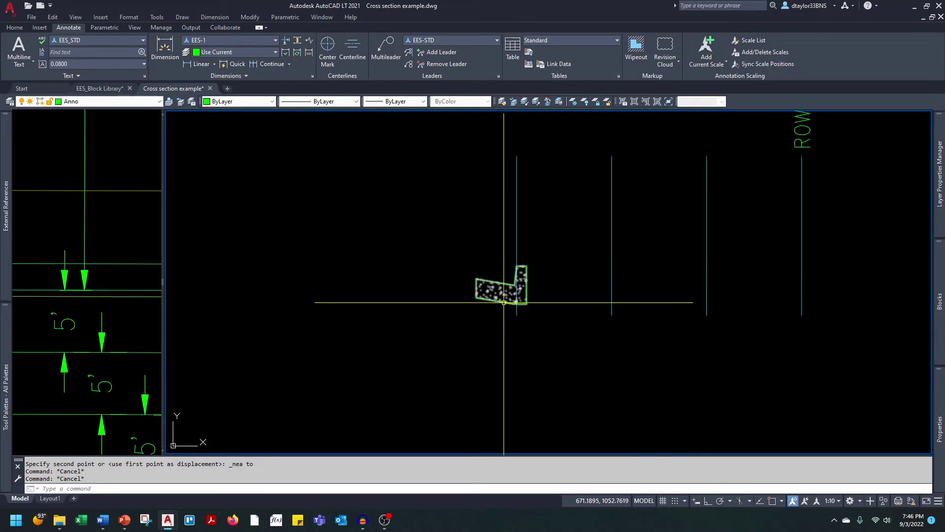
left_click(530, 289)
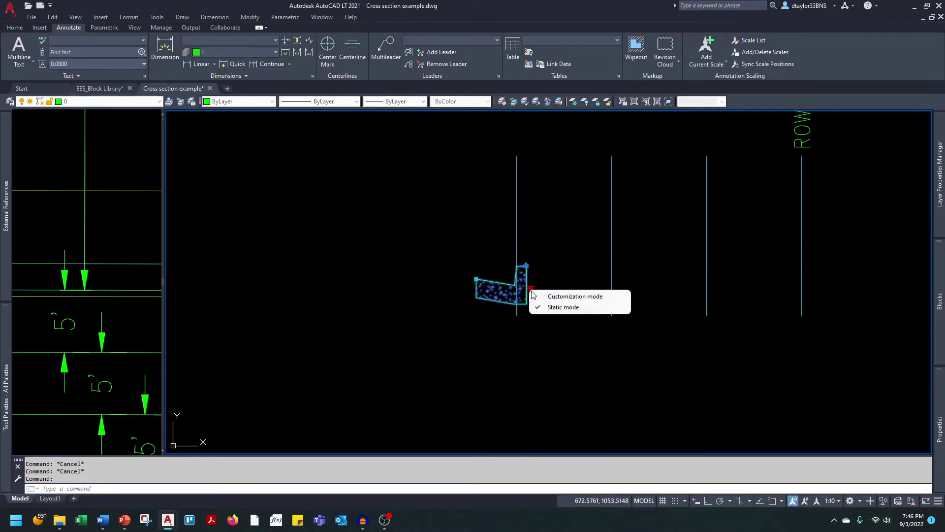
left_click(545, 297)
scroll(535, 296, "up", 4)
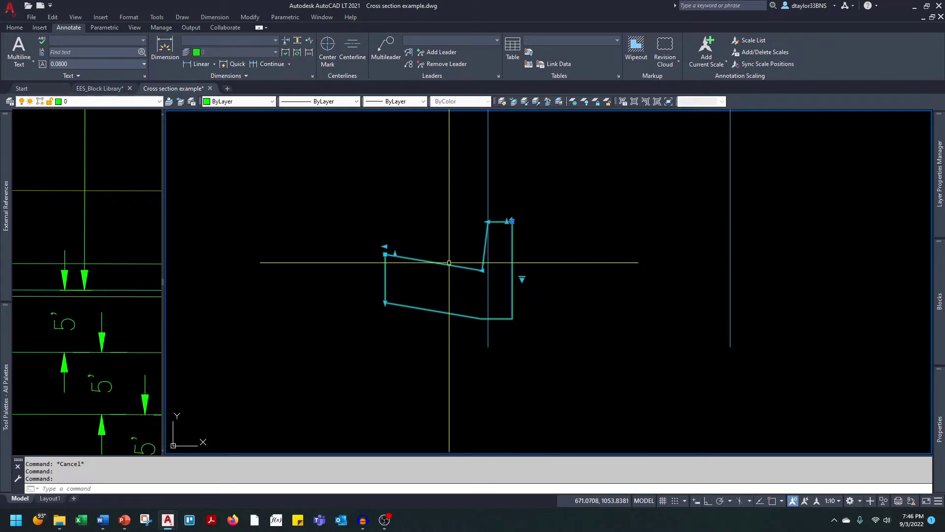
mouse_move(449, 262)
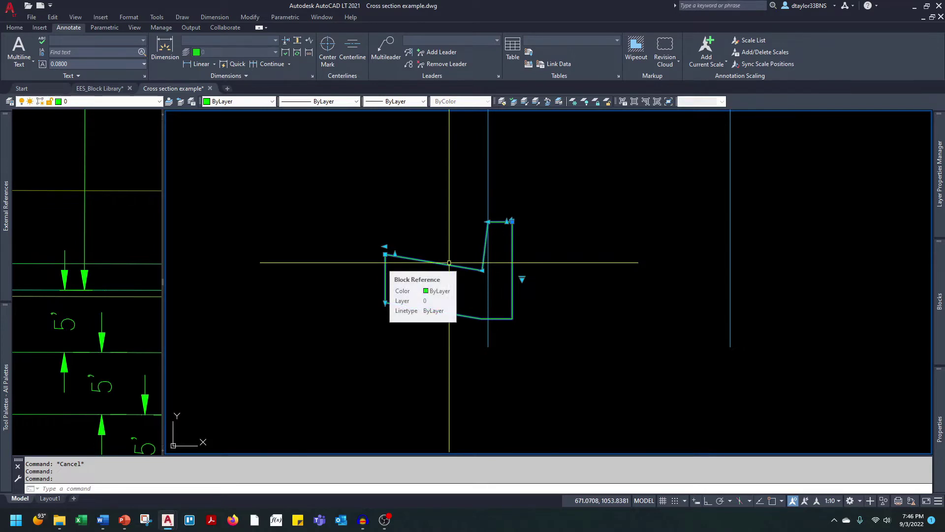
key("Escape")
scroll(655, 329, "down", 4)
scroll(651, 327, "up", 2)
scroll(633, 319, "down", 2)
- Stretch the hatched pavement block's free end along its slope to the intersection with the vertical end of the gutter
middle_click_drag(311, 342, 426, 339)
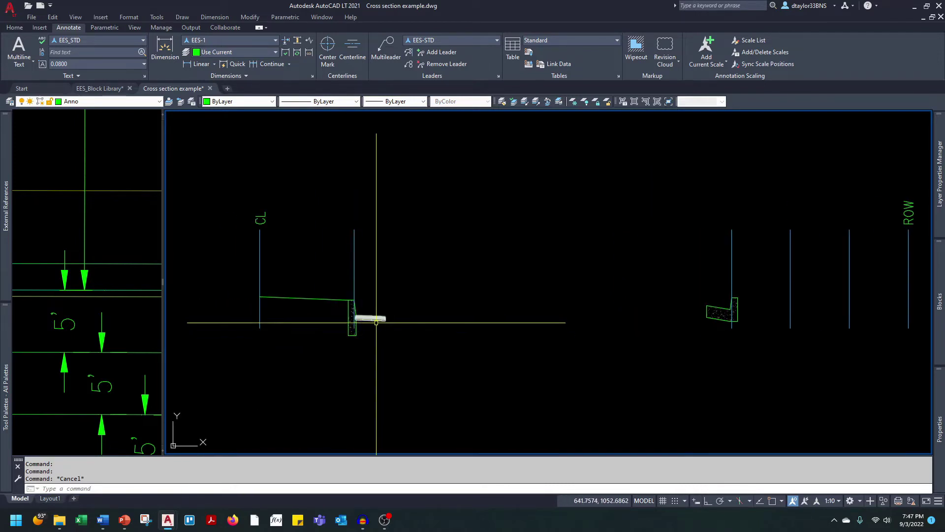
scroll(378, 322, "up", 5)
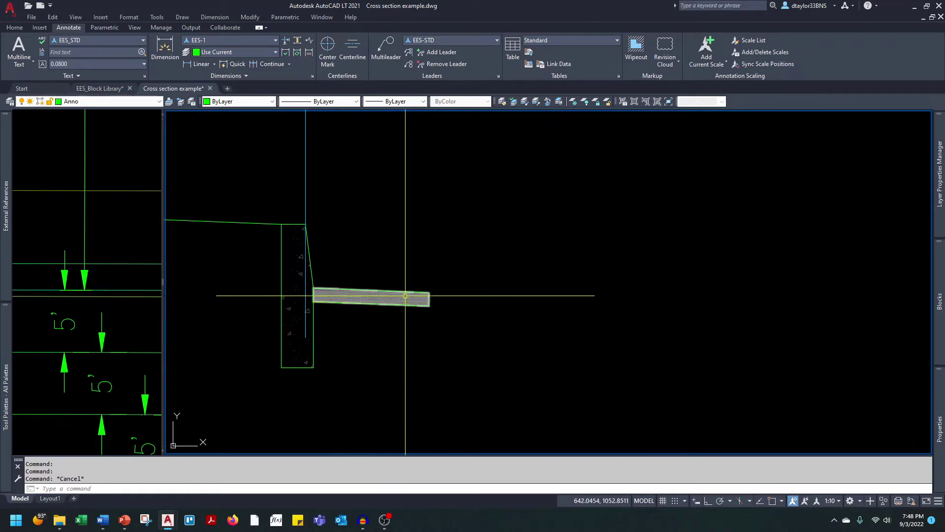
left_click(428, 299)
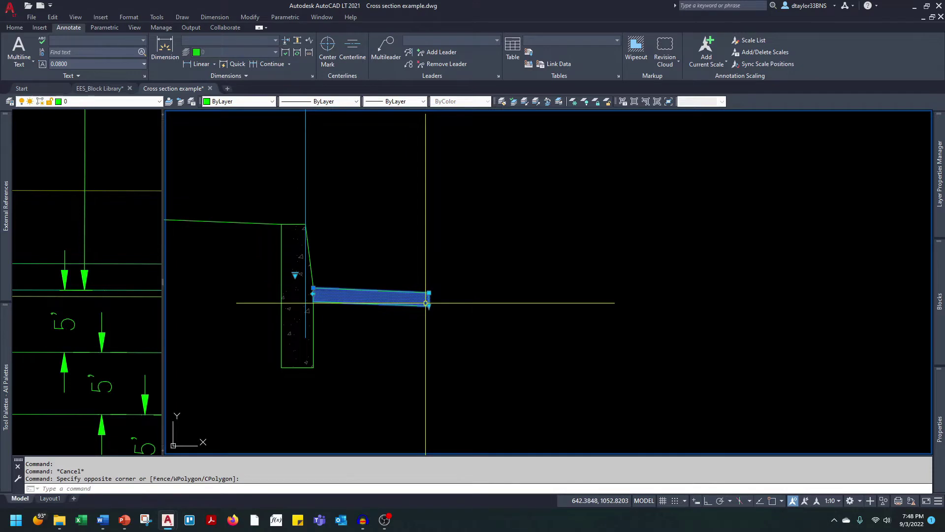
scroll(426, 303, "up", 2)
left_click(431, 287)
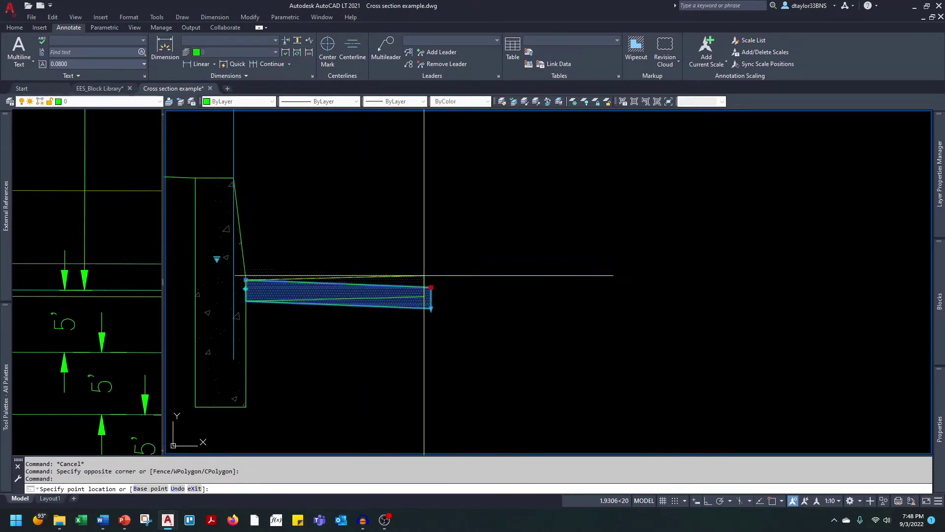
key("Escape")
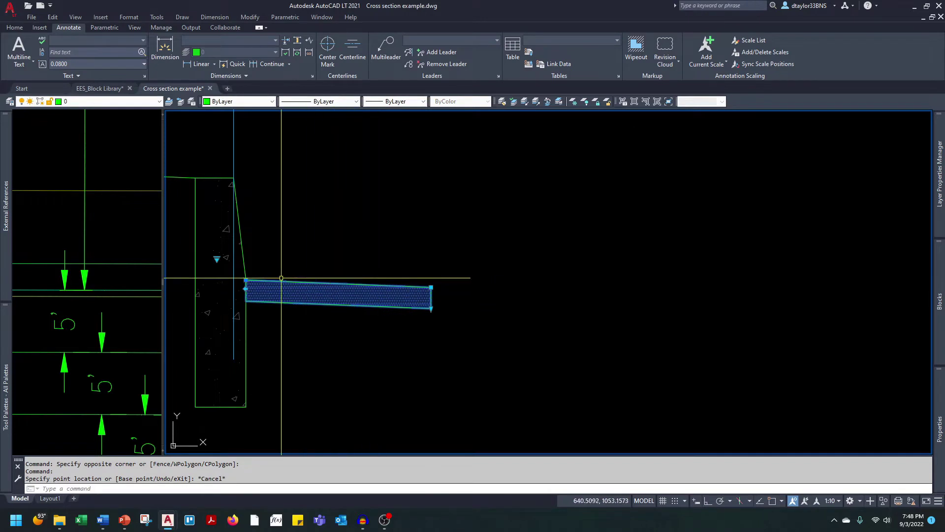
left_click(431, 287)
right_click(431, 287, "shift")
left_click(473, 126)
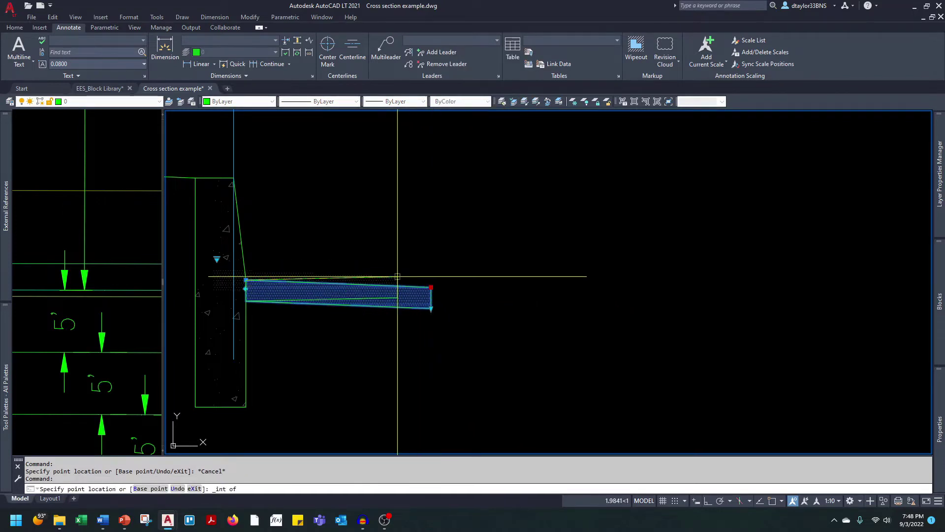
scroll(372, 274, "down", 5)
left_click(549, 272)
scroll(555, 268, "up", 4)
left_click(565, 262)
scroll(553, 308, "down", 2)
key("Escape")
- Move the curb-and-gutter block so the gutter's upper end corner meets the upper end corner of the pavement block
scroll(561, 296, "up", 2)
left_click(570, 277)
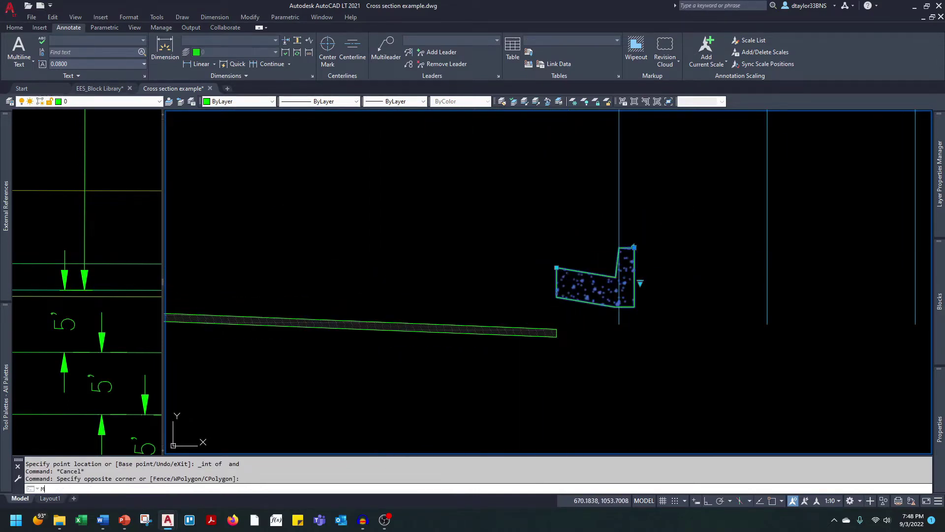
key("space")
right_click(569, 269, "shift")
key("e")
left_click(570, 269)
right_click(570, 269, "shift")
key("e")
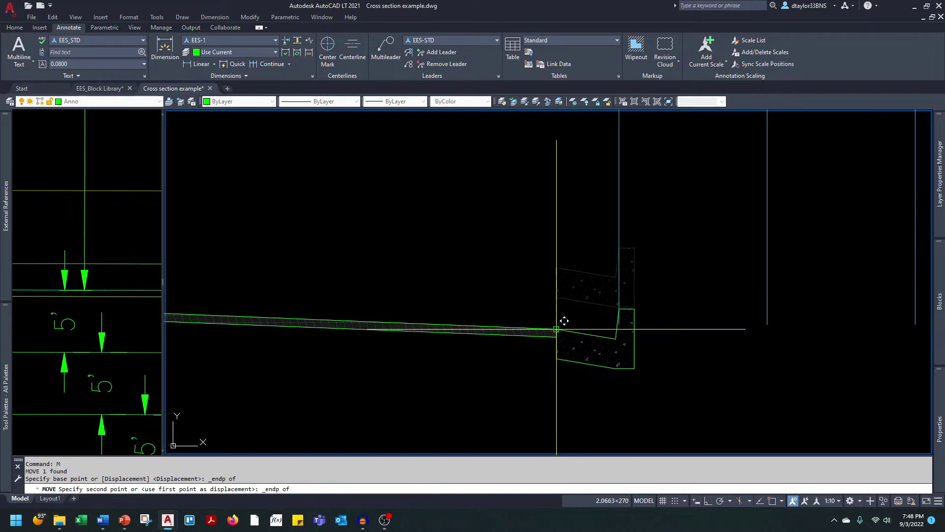
left_click(556, 329)
scroll(536, 355, "down", 3)
key("Escape")
key("Escape")
key("Escape")
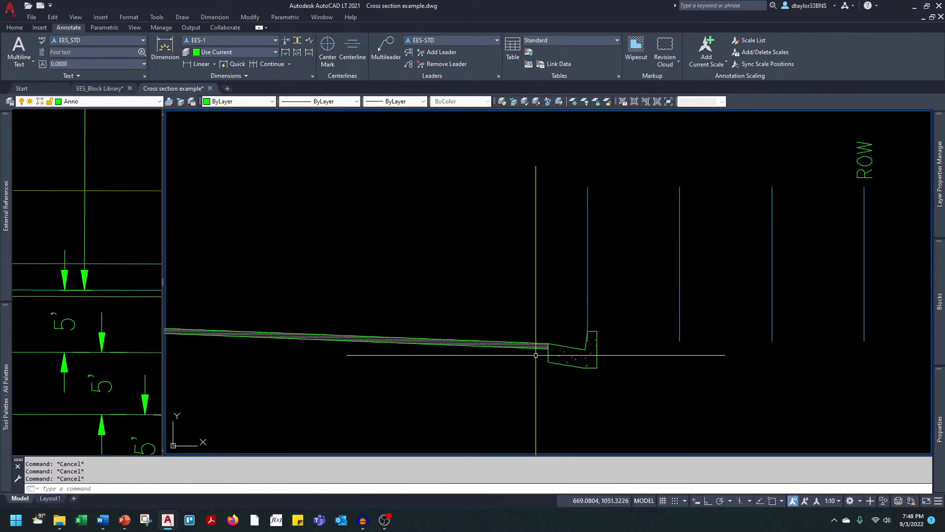
- Draw a short horizontal reference line from the shared upper corner of the pavement and gutter across the gutter, with Ortho on
scroll(541, 356, "up", 1)
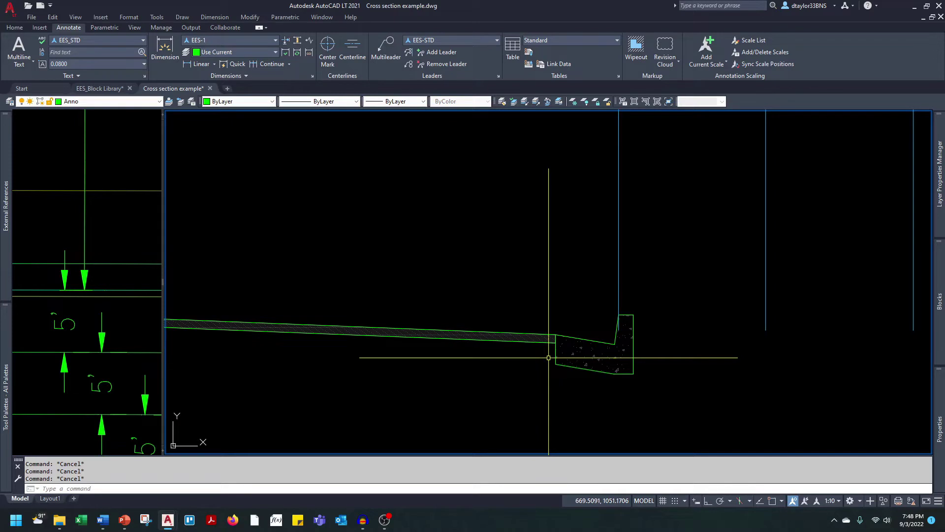
right_click(548, 358, "shift")
key("e")
scroll(550, 353, "up", 8)
left_click(588, 232)
key("F8")
left_click(788, 189)
key("Escape")
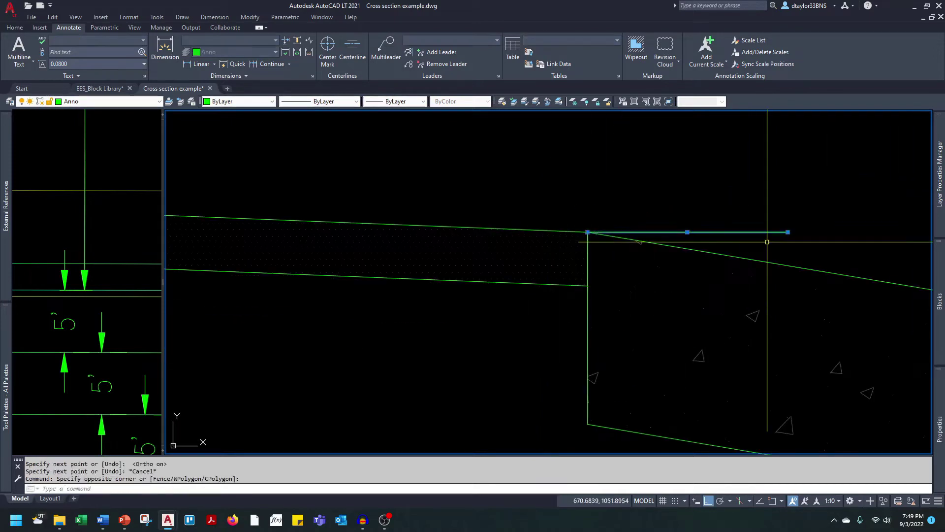
- Offset the horizontal reference line 0.5 feet downward
type("o")
key("Return")
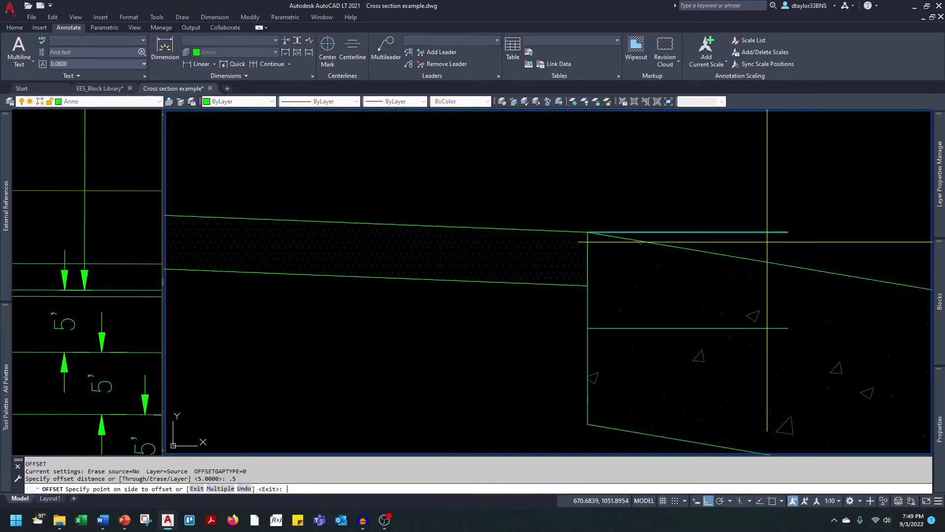
left_click(767, 242)
key("Escape")
- Thicken the pavement block by stretching its lower edge down to the end of the offset reference line
left_click(565, 285)
scroll(552, 295, "down", 2)
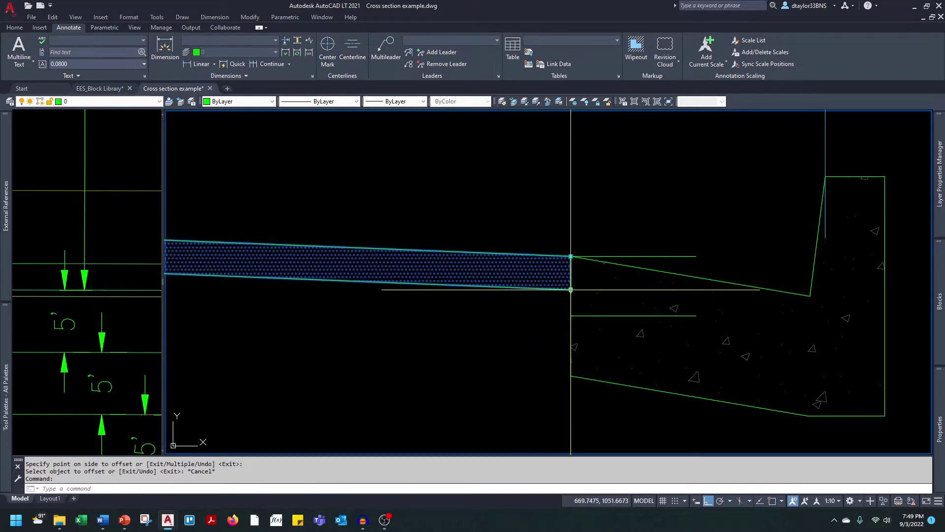
left_click(571, 289)
left_click(571, 316)
key("Escape")
- Erase both horizontal reference lines at the gutter
left_click(600, 315)
left_click(643, 256)
type("e")
key("space")
key("Escape")
- Copy the pavement block directly beneath itself, from its upper corner at the centerline-side curb to its lower corner
scroll(643, 257, "down", 8)
scroll(403, 296, "up", 4)
left_click(414, 207)
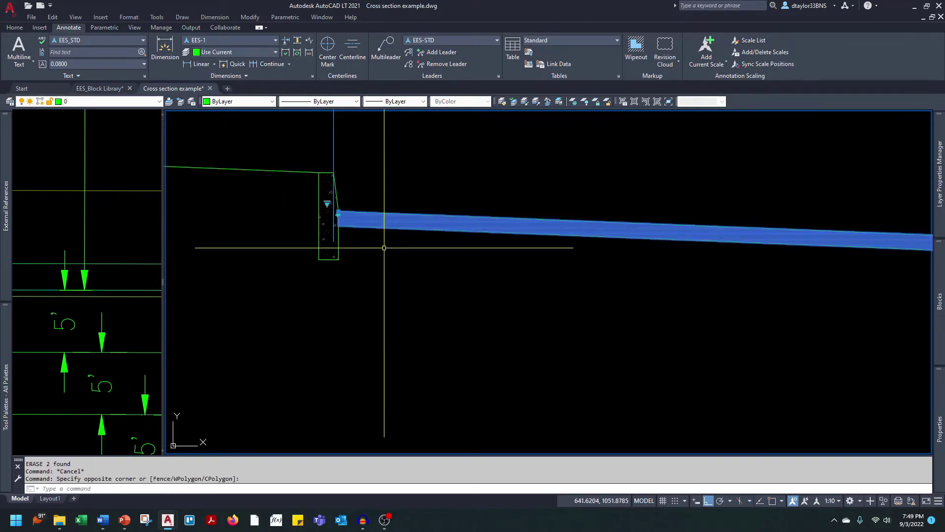
left_click(384, 248)
type("co")
key("Return")
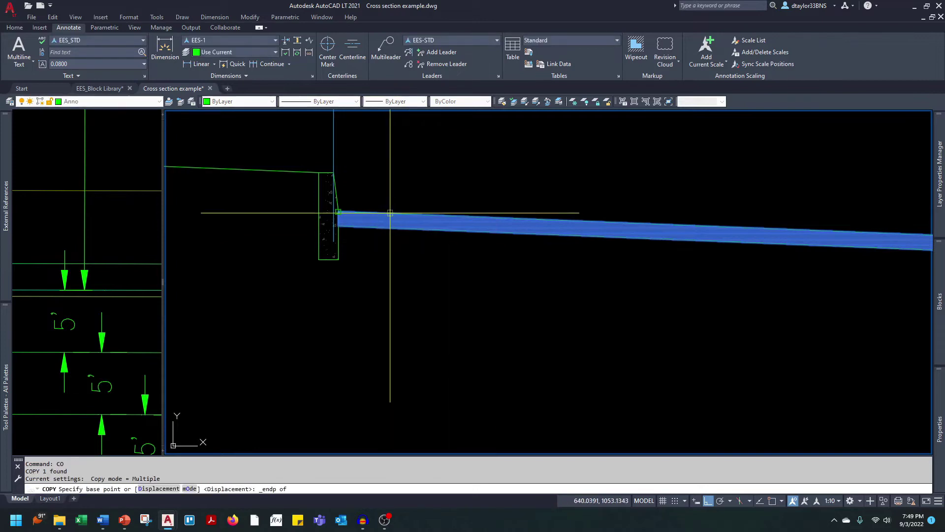
left_click(343, 212)
right_click(343, 226, "shift")
key("e")
left_click(343, 226)
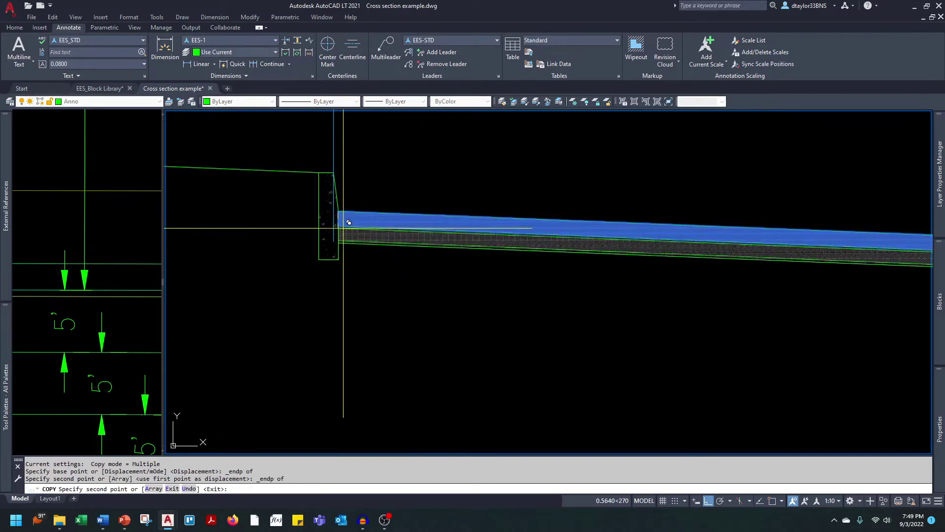
key("Escape")
key("Escape")
- Set the lower pavement block's material to AB
left_click(349, 241)
scroll(349, 241, "up", 4)
middle_click_drag(217, 263, 309, 293)
left_click(274, 258)
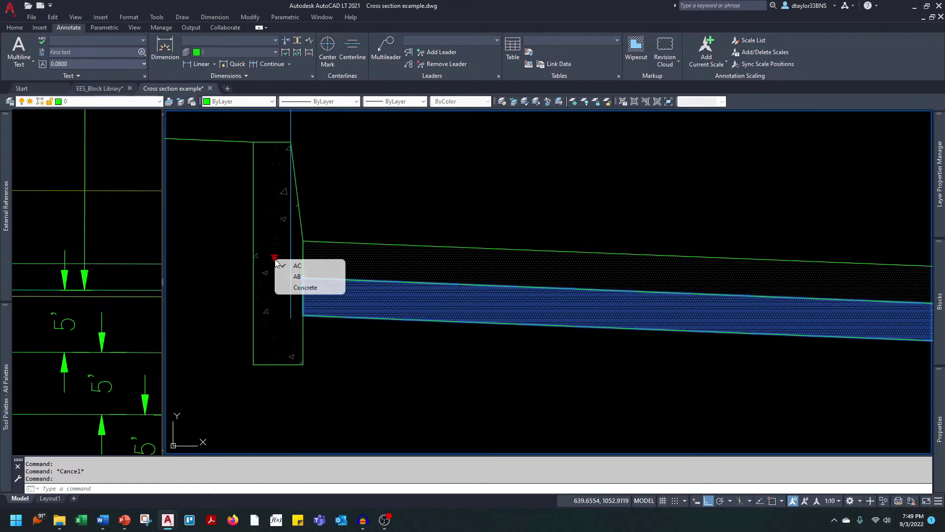
left_click(285, 279)
key("Escape")
- Draw a short horizontal reference line into the gutter from the upper end corner of the AB layer
scroll(312, 296, "down", 6)
scroll(657, 322, "up", 6)
type("l")
key("Return")
right_click(557, 297, "shift")
key("e")
left_click(575, 258)
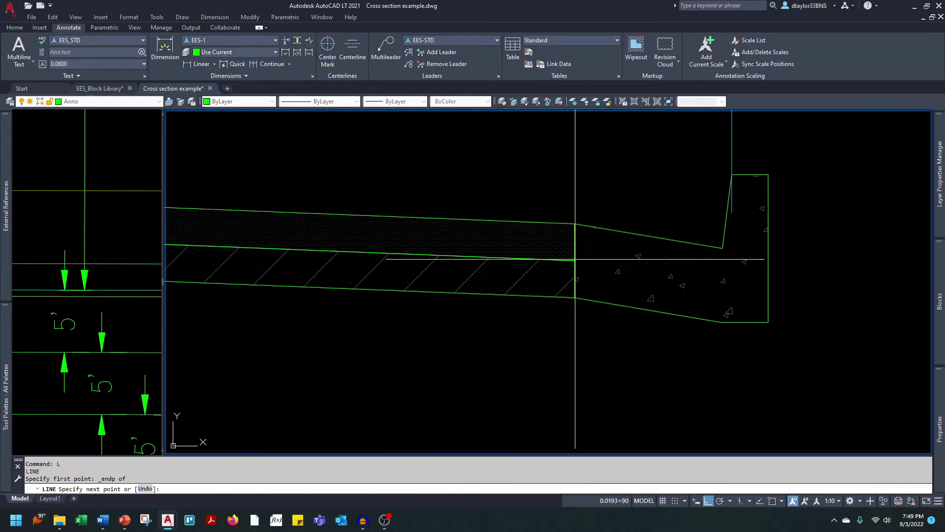
left_click(619, 243)
key("Escape")
key("Escape")
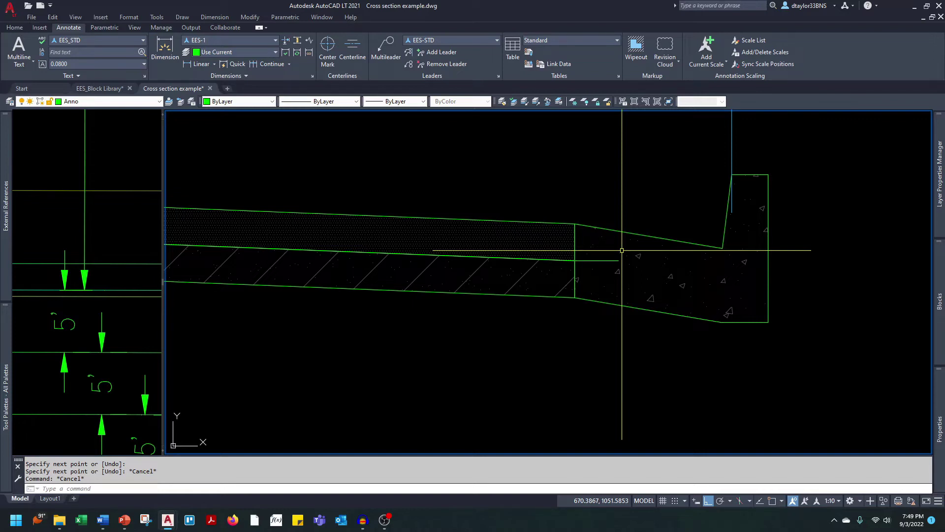
- Offset the reference line downward and stretch the AB layer's lower edge down 0.83 feet to meet the offset line
type("o")
key("Return")
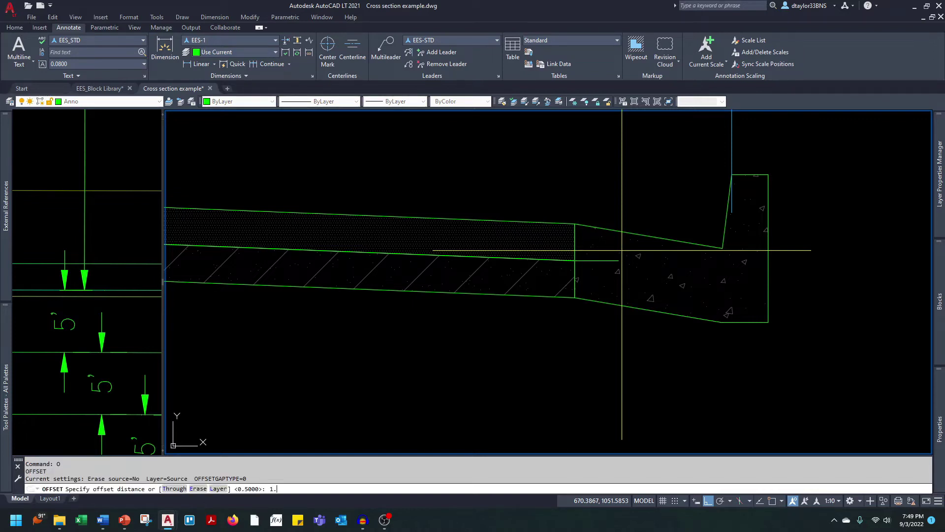
key("Return")
left_click(598, 260)
left_click(574, 297)
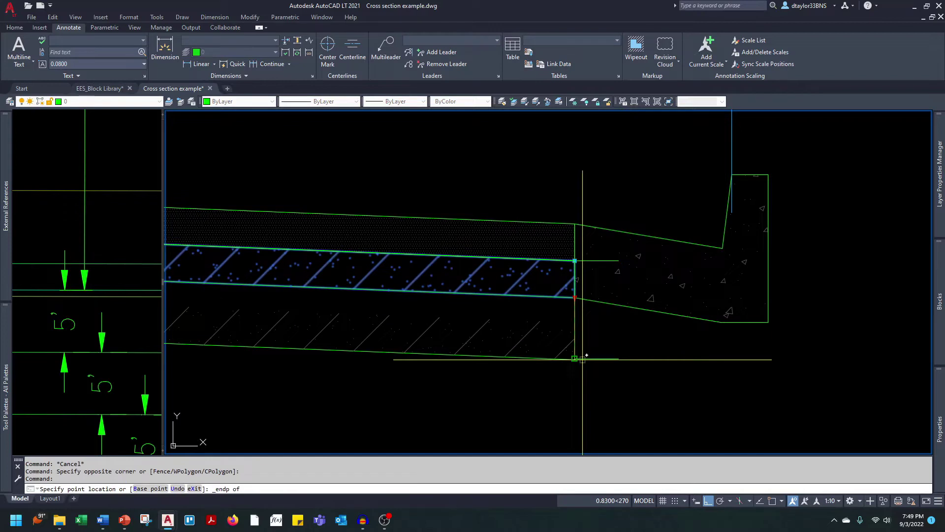
left_click(574, 359)
key("Escape")
- Erase the horizontal reference lines beside the AB layer
left_click(596, 260)
type("e")
key("Return")
scroll(597, 261, "down", 5)
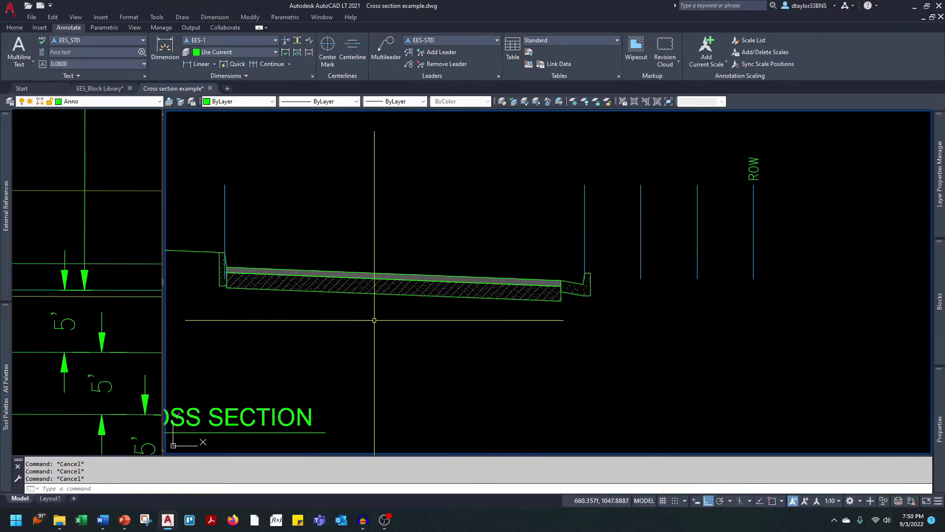
- Copy the upper AC pavement block to the 5-foot offset line nearest the right-of-way line
scroll(381, 299, "up", 2)
scroll(384, 278, "down", 2)
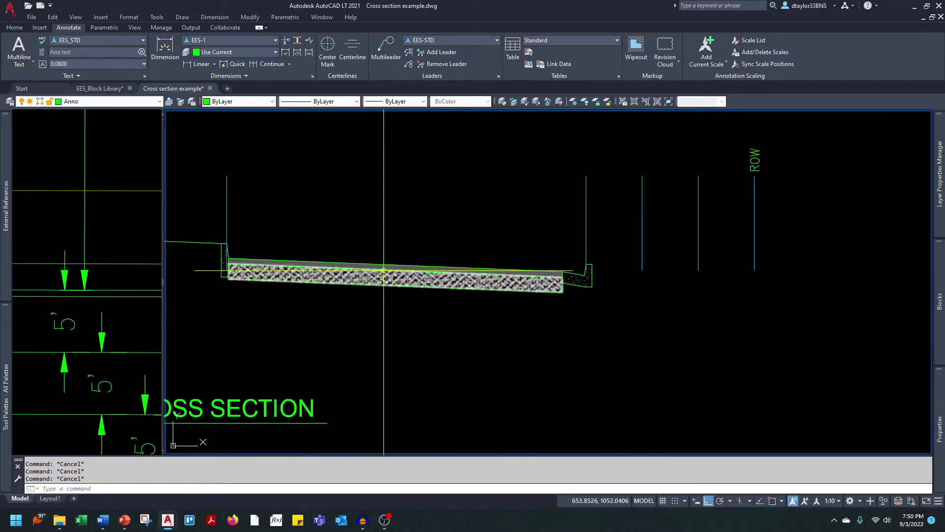
middle_click_drag(706, 270, 583, 309)
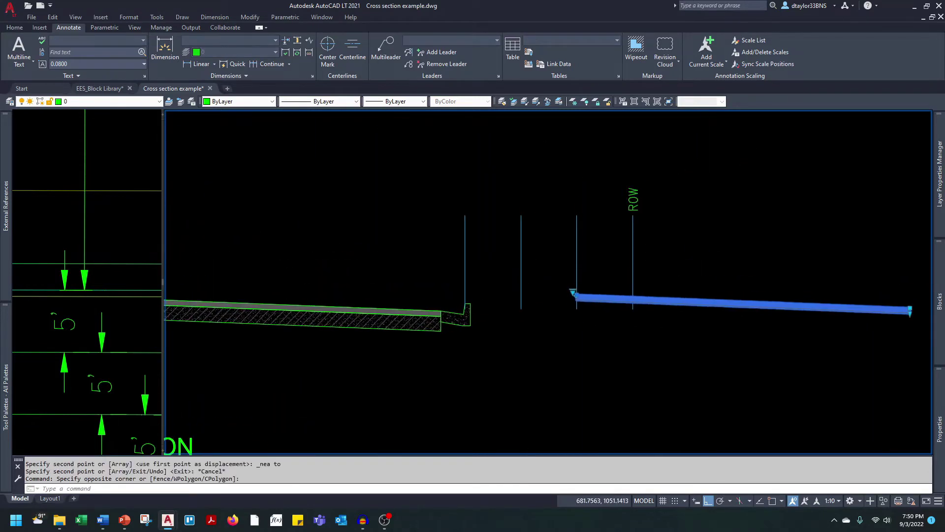
scroll(583, 309, "up", 2)
key("Escape")
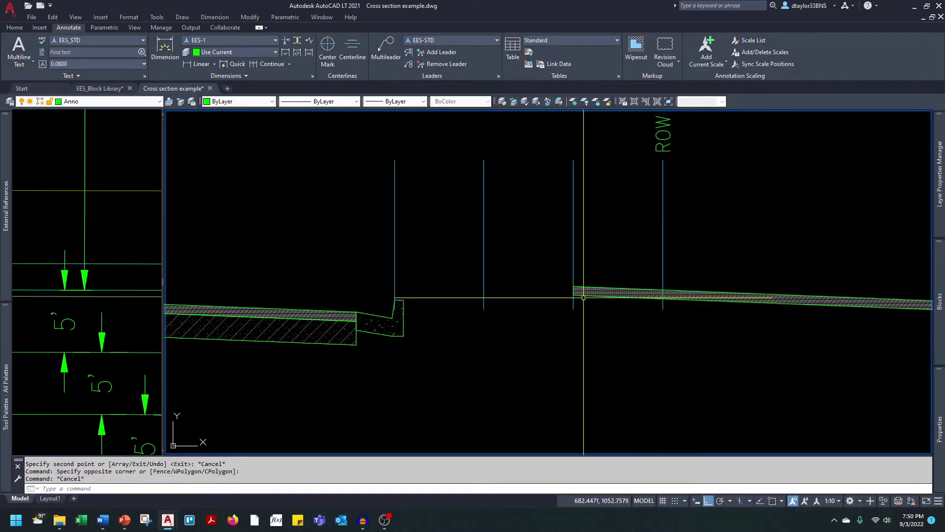
- Flip the copied AC block toward the curb and shorten it to fit between the two middle 5-foot offset lines
scroll(584, 298, "up", 2)
left_click(593, 247)
left_click(573, 280)
scroll(571, 286, "up", 1)
left_click(548, 266)
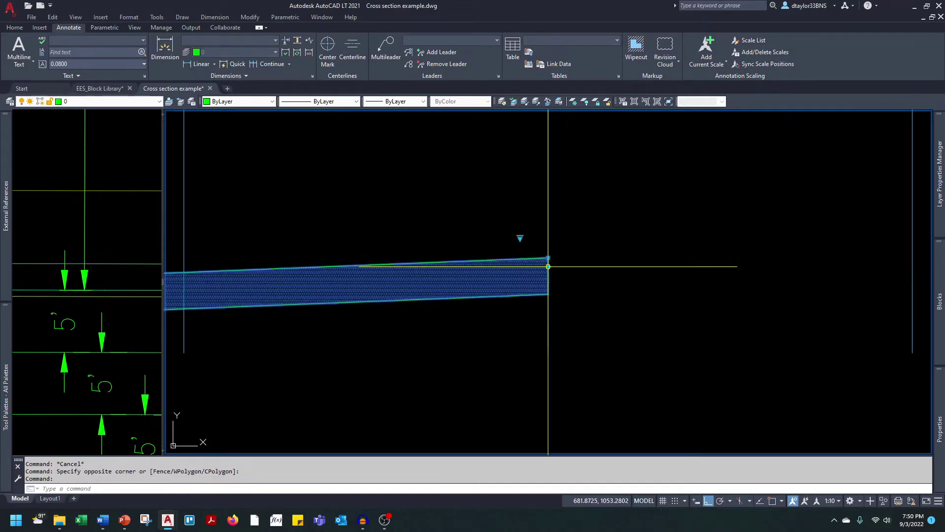
scroll(571, 311, "down", 5)
left_click(361, 316)
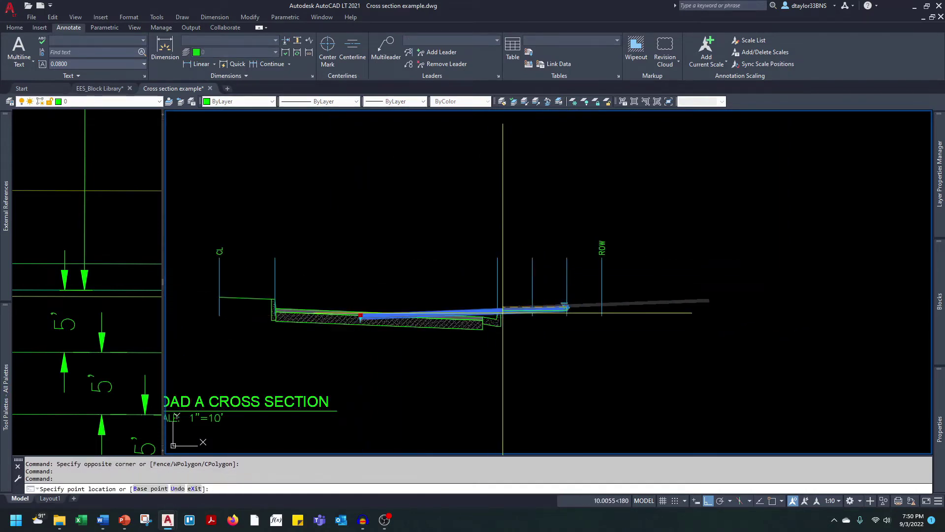
scroll(506, 309, "up", 4)
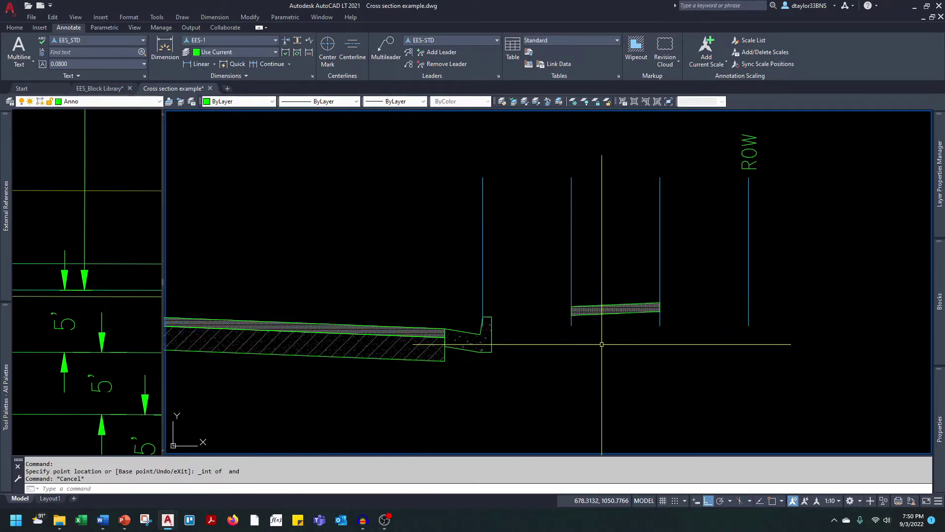
key("Escape")
key("Escape")
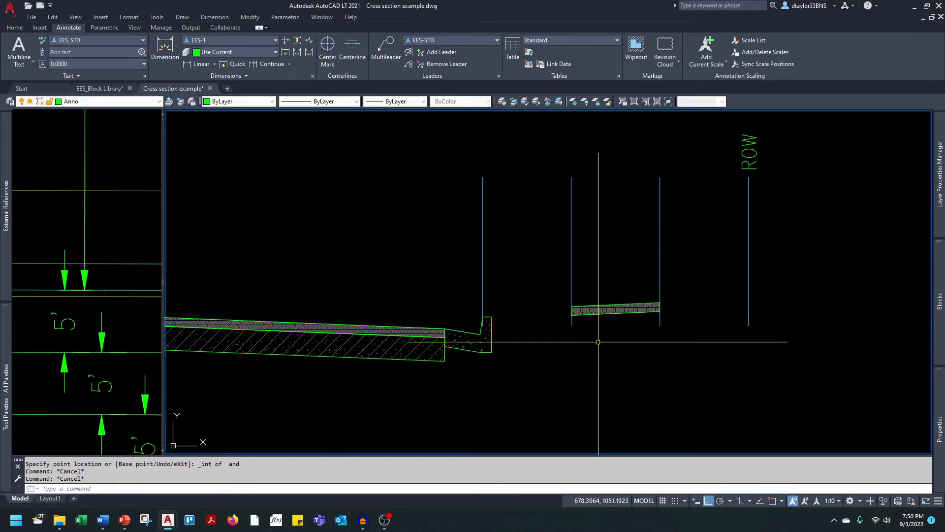
- Draw a line along the AC block's top edge and copy it to the top back corner of the curb
middle_click_drag(599, 341, 557, 356)
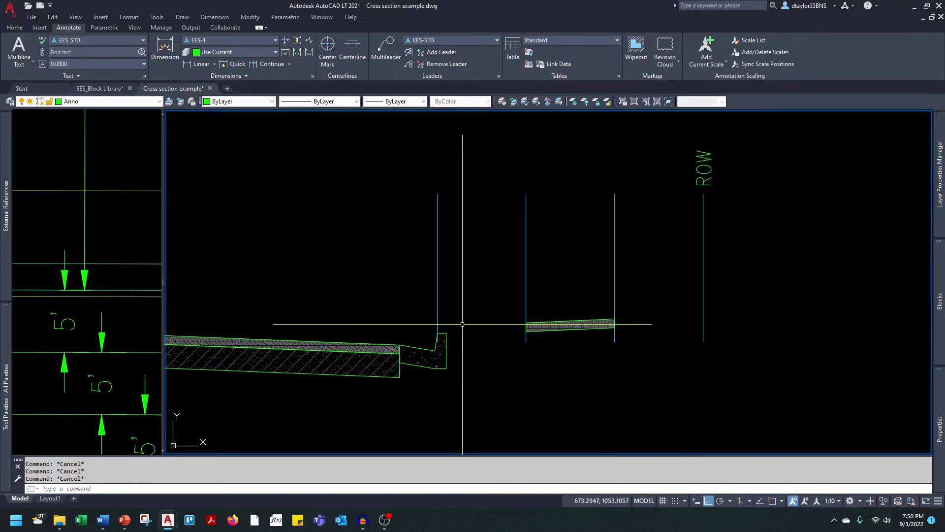
left_click(520, 333)
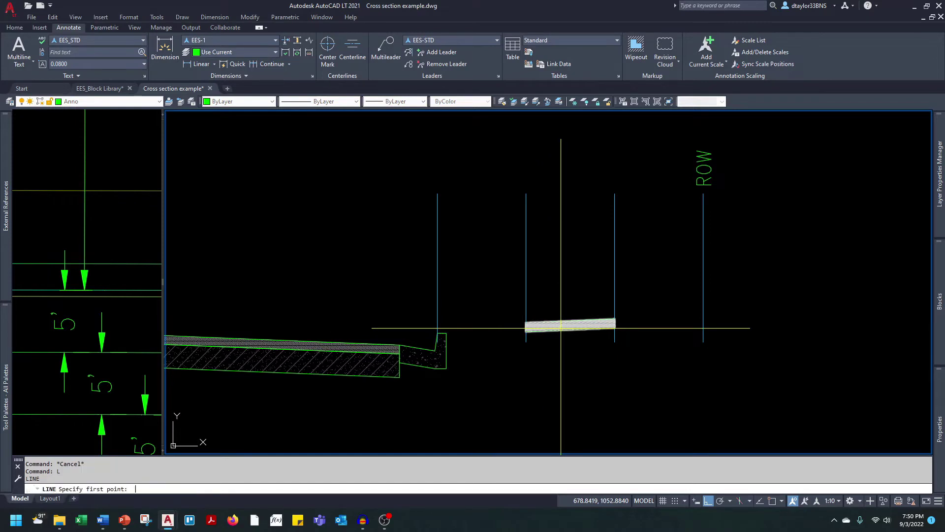
scroll(542, 331, "up", 5)
key("shift+e")
left_click(487, 289)
key("shift+e")
left_click(711, 283)
key("Escape")
left_click(709, 283)
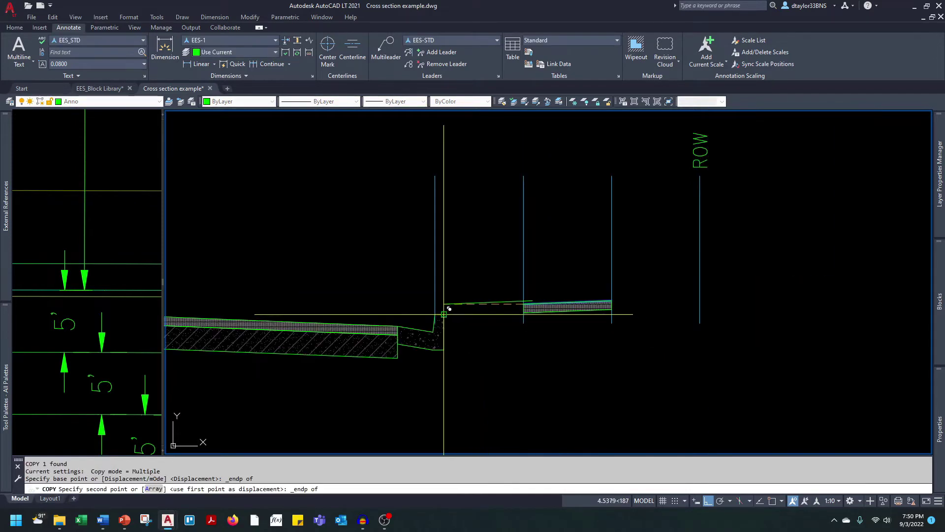
left_click(435, 314)
key("Escape")
- Trim the copied sloped line where it overruns the near end of the AC block
type("tr")
key("Return")
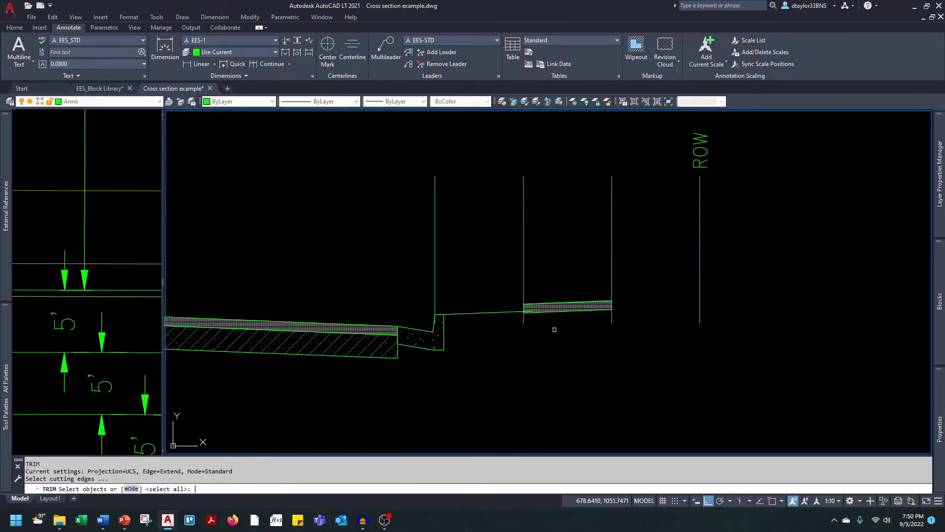
scroll(534, 313, "up", 4)
left_click(525, 275)
left_click(479, 270)
key("Return")
scroll(554, 315, "up", 2)
left_click(493, 299)
key("Escape")
- Move the AC block and its top line down so its upper corner meets the end of the sloped line
scroll(529, 279, "down", 4)
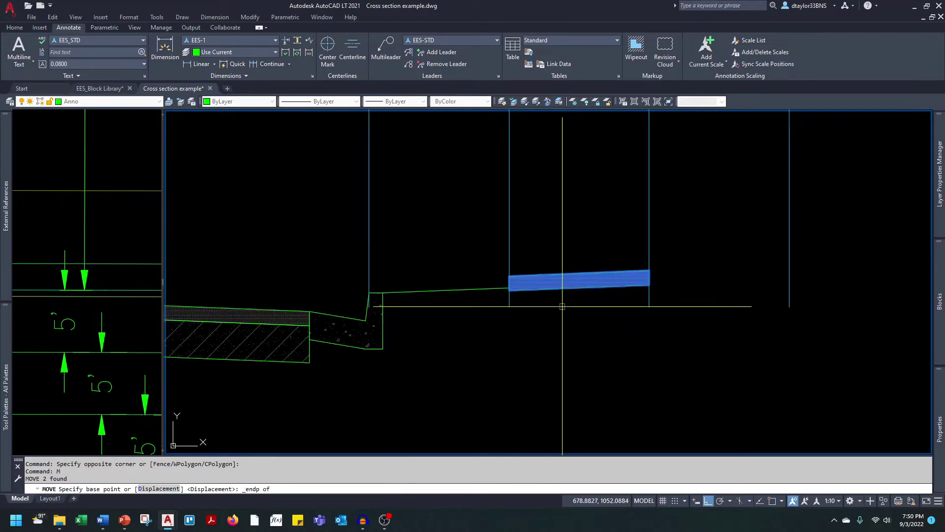
scroll(540, 296, "up", 2)
left_click(492, 282)
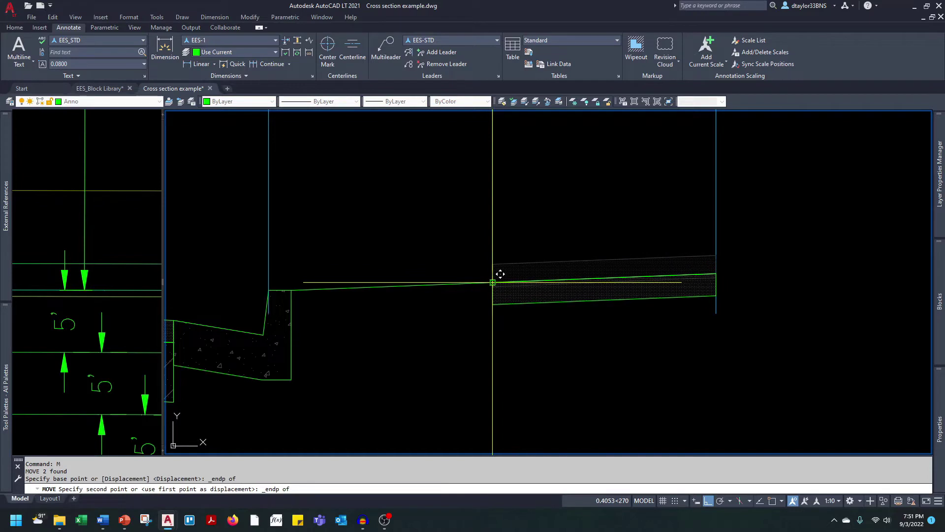
key("Escape")
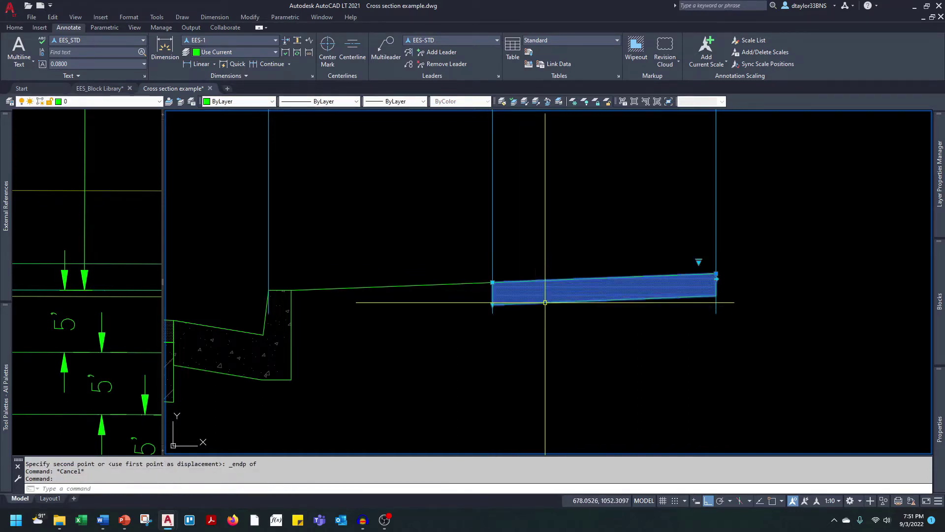
- Change the moved block's material from AC to Concrete
left_click(699, 262)
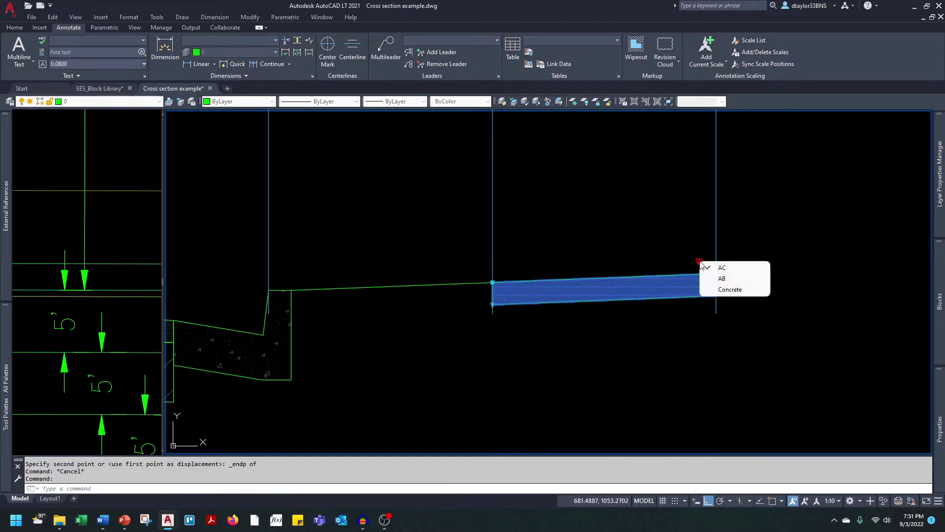
left_click(730, 290)
key("Escape")
- Draw a short horizontal reference line from the concrete slab's upper corner toward the curb
type("l")
key("space")
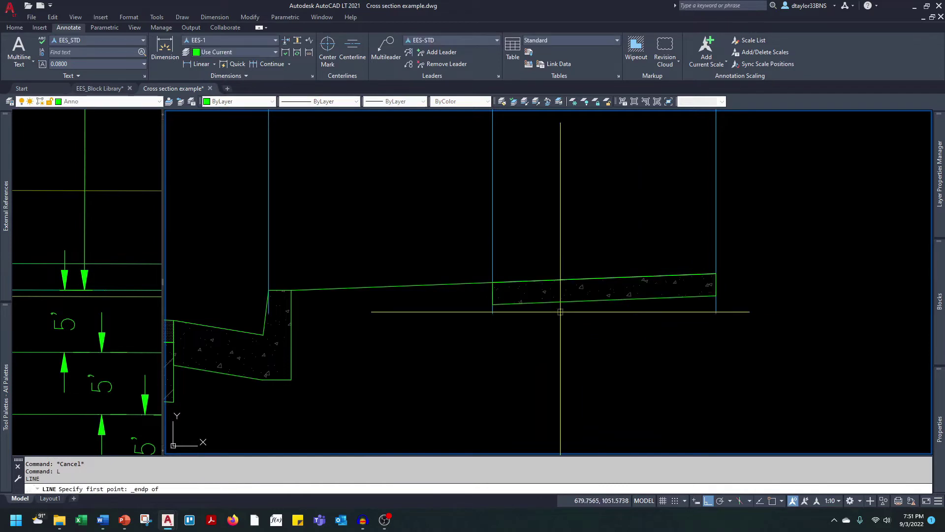
left_click(492, 282)
left_click(422, 281)
key("Escape")
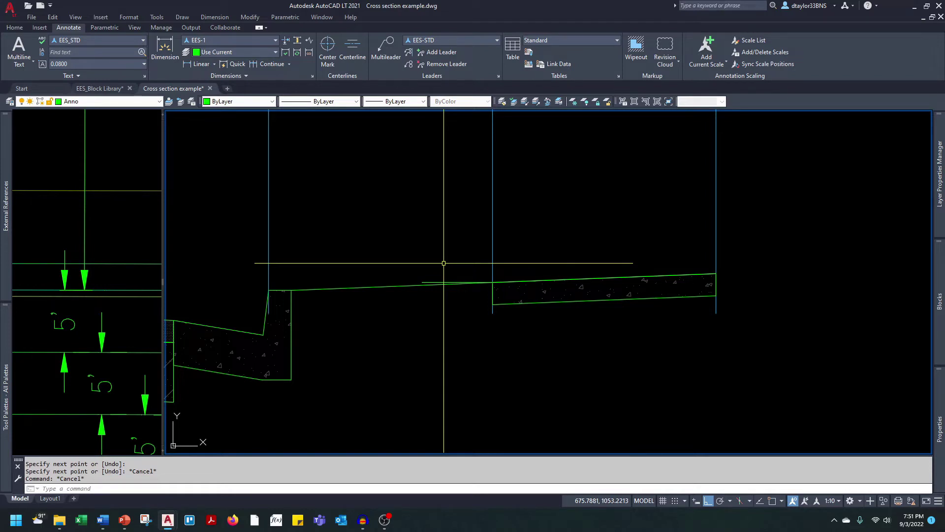
- Offset the horizontal reference line 0.67 feet downward
type("o")
key("space")
type(".67")
key("space")
left_click(427, 282)
left_click(432, 300)
key("Escape")
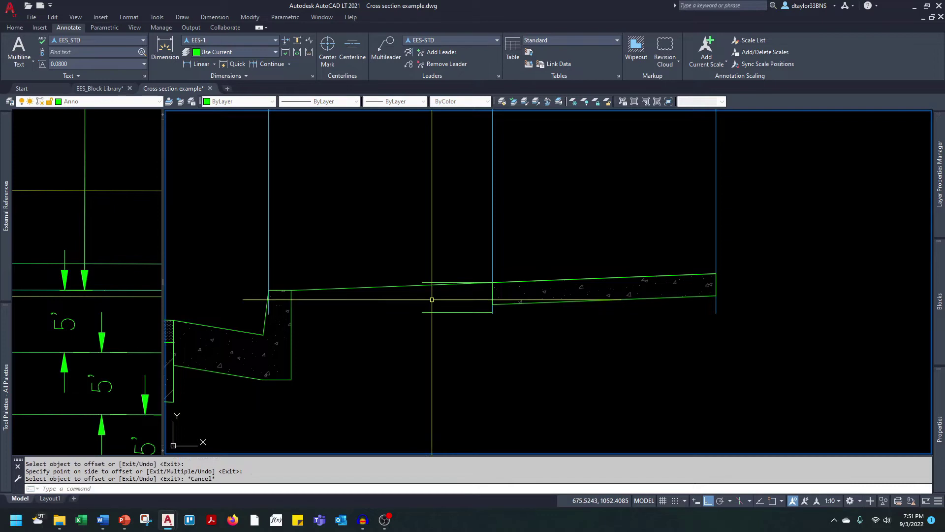
- Stretch the concrete slab's lower edge down to the offset line and erase the horizontal reference lines beside it
left_click(495, 304)
left_click(490, 304)
key("shift+e")
left_click(489, 314)
key("Escape")
left_click(395, 271)
- Copy the sloped ground line to the slab's upper corner on the right-of-way side
type("co")
scroll(334, 327, "down", 6)
key("shift+e")
left_click(312, 316)
right_click(316, 318, "shift")
key("e")
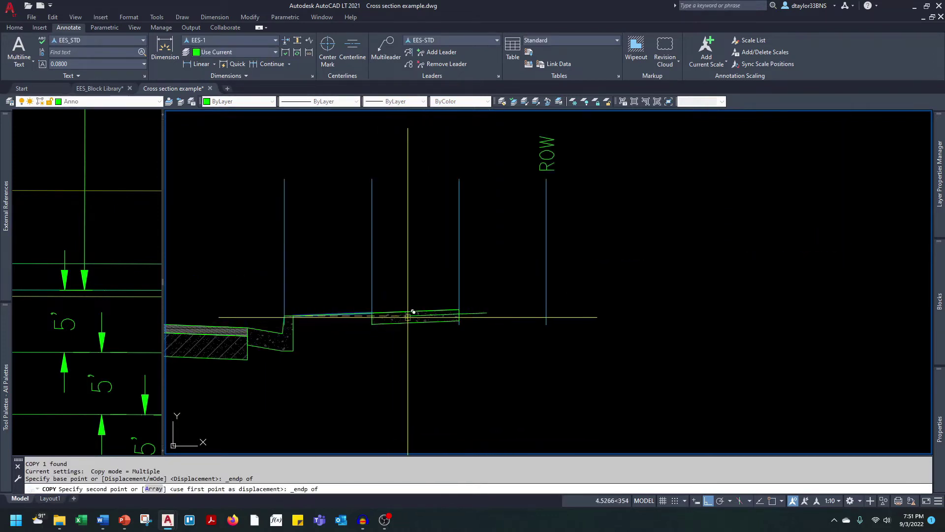
left_click(460, 309)
key("Escape")
- Extend the copied sloped line to the right-of-way line
type("E")
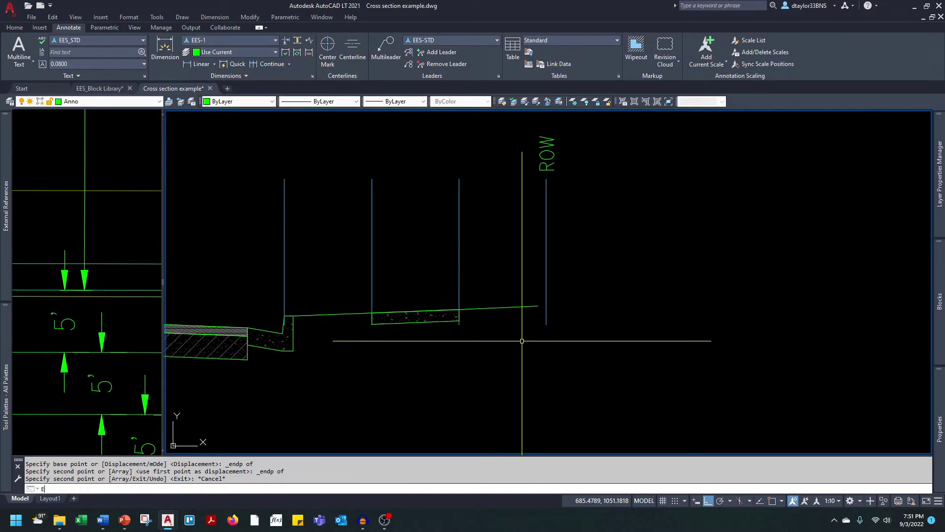
type("x")
key("Return")
key("Escape")
key("Escape")
key("Escape")
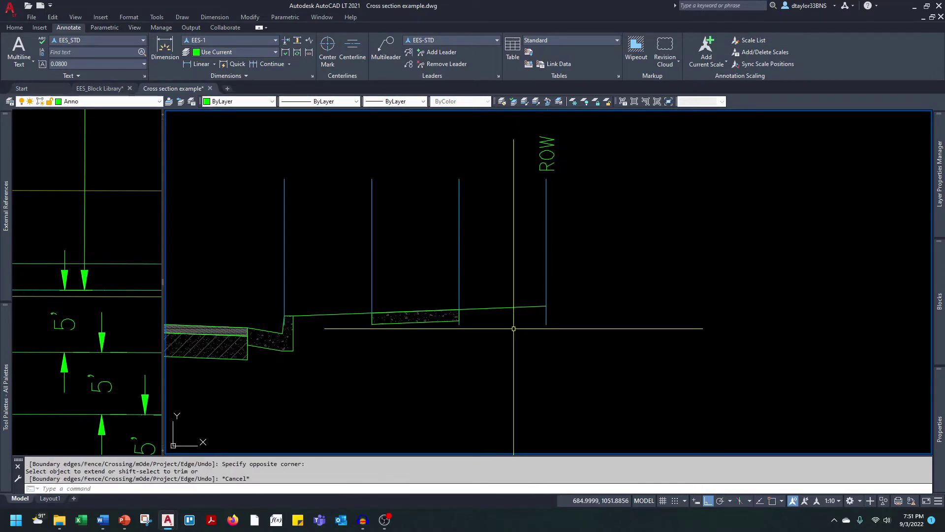
- Move the masonry wall and footing block to the point where the sloped ground line meets the right-of-way line
scroll(513, 327, "down", 4)
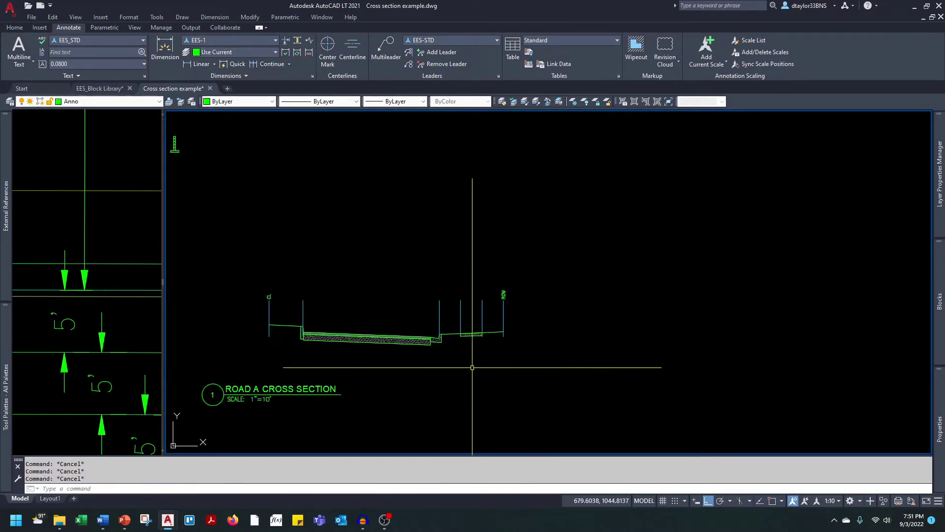
middle_click_drag(247, 274, 319, 310)
left_click(271, 173)
left_click(241, 201)
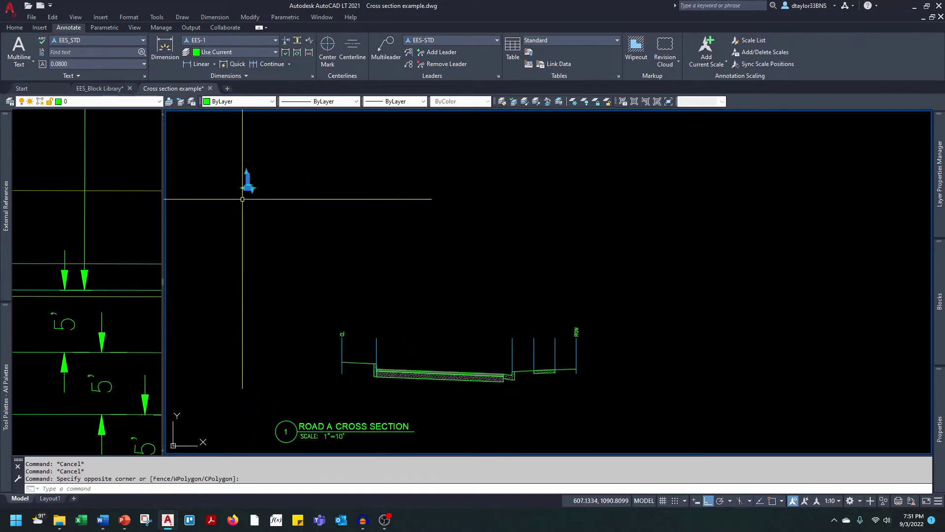
scroll(241, 194, "up", 6)
key("Escape")
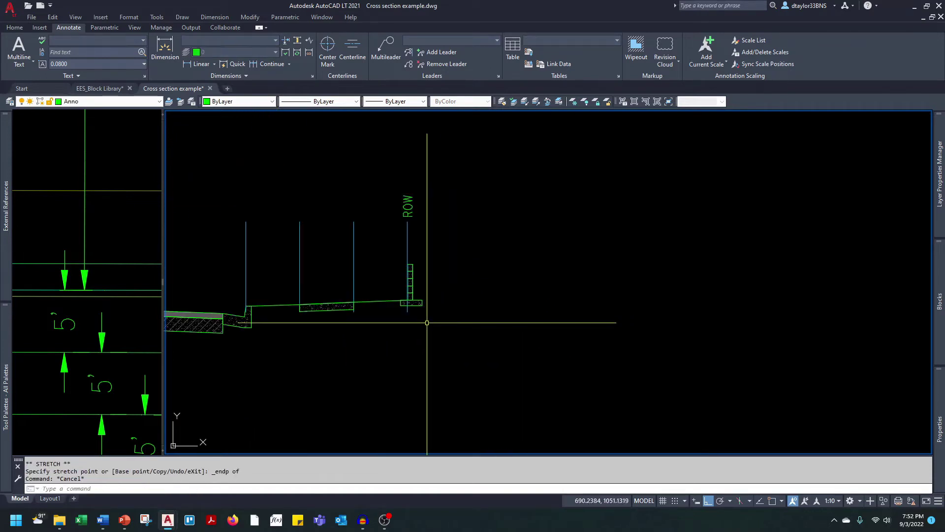
- Widen the masonry wall by about 0.16 feet away from the right-of-way line
scroll(397, 307, "up", 4)
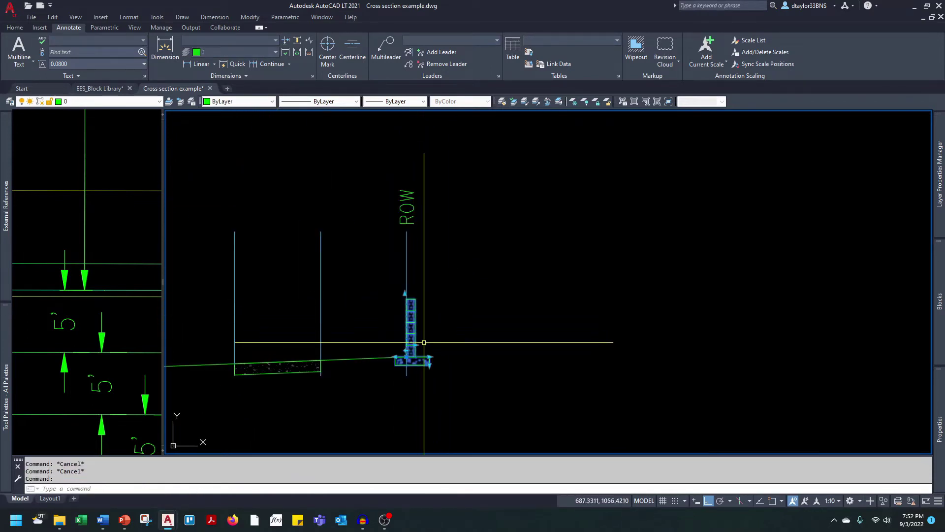
scroll(424, 341, "up", 5)
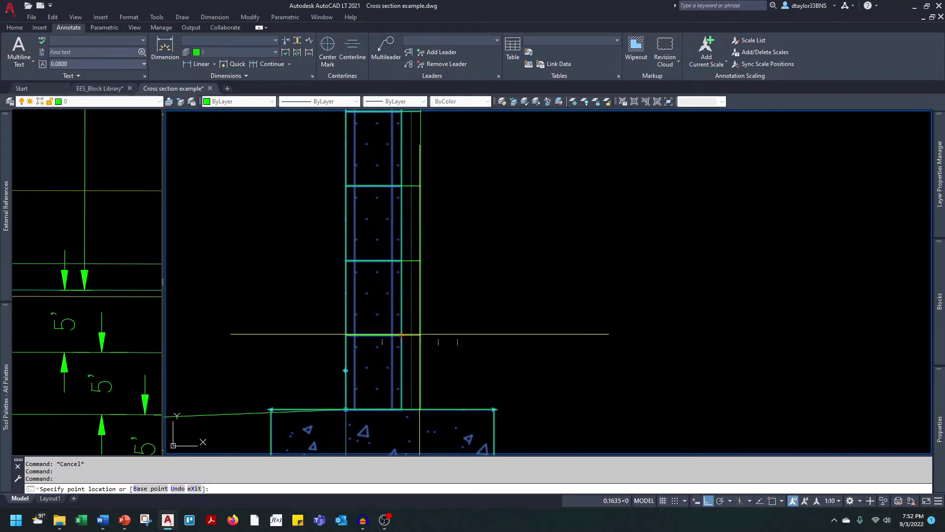
left_click(401, 335)
scroll(455, 326, "down", 7)
middle_click_drag(454, 333, 435, 365)
key("Escape")
key("Escape")
- Stretch the masonry wall upward to a height of nine block courses
left_click(438, 353)
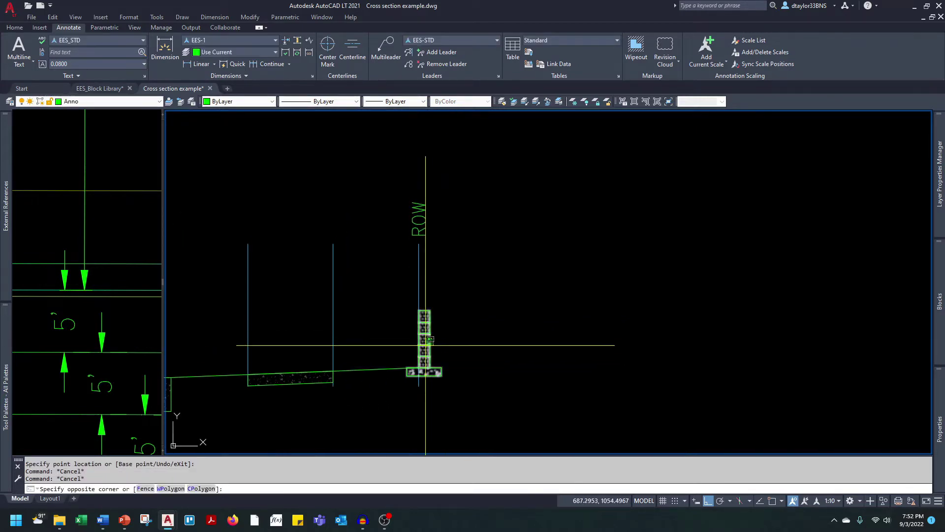
left_click(418, 343)
left_click(417, 304)
left_click(439, 257)
key("Escape")
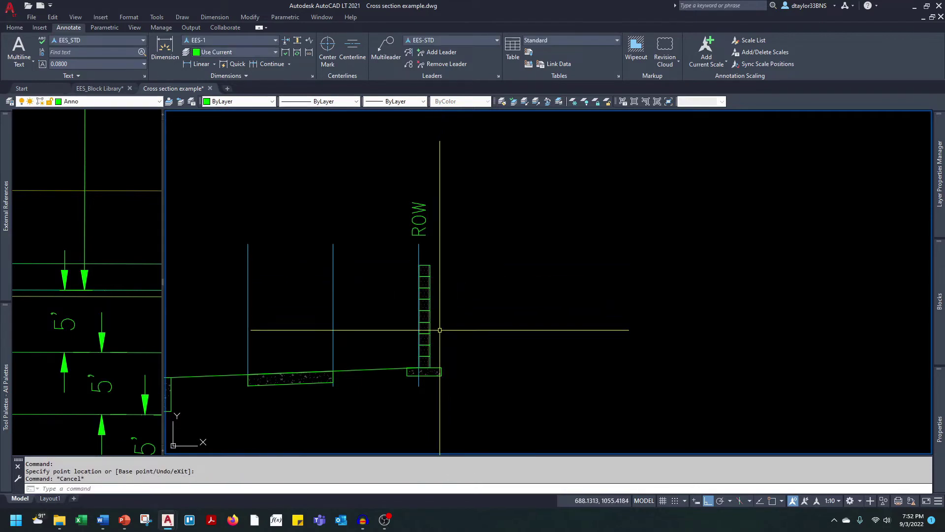
middle_click_drag(437, 331, 449, 326)
key("Escape")
scroll(451, 362, "up", 4)
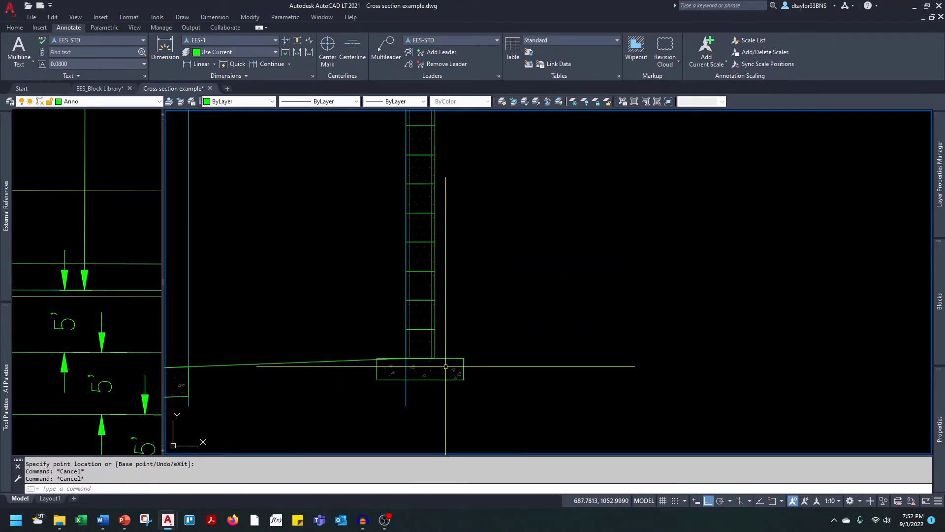
type("l")
key("space")
key("shift+e")
type("r")
key("Escape")
key("Escape")
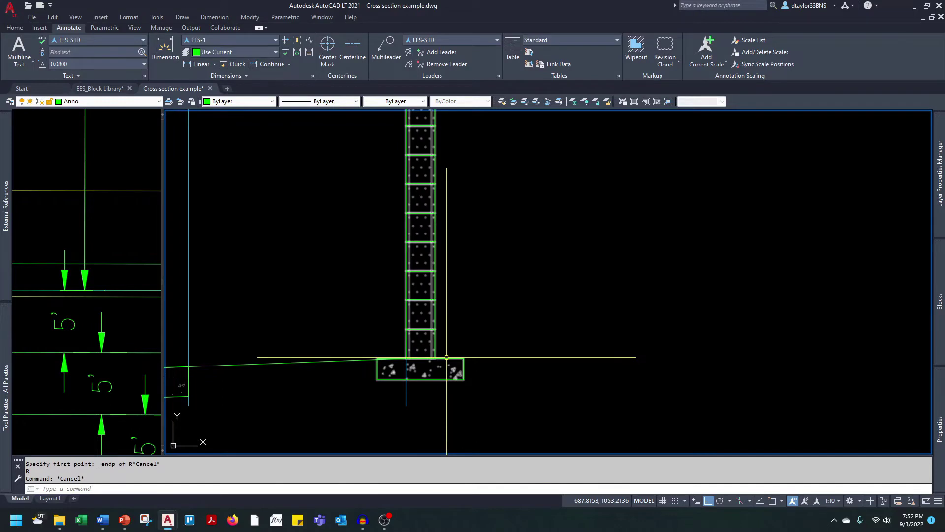
- Offset the right-of-way line 0.67 feet to the wall's far face, and offset both wall face lines 0.5 feet outward
type("o")
key("Return")
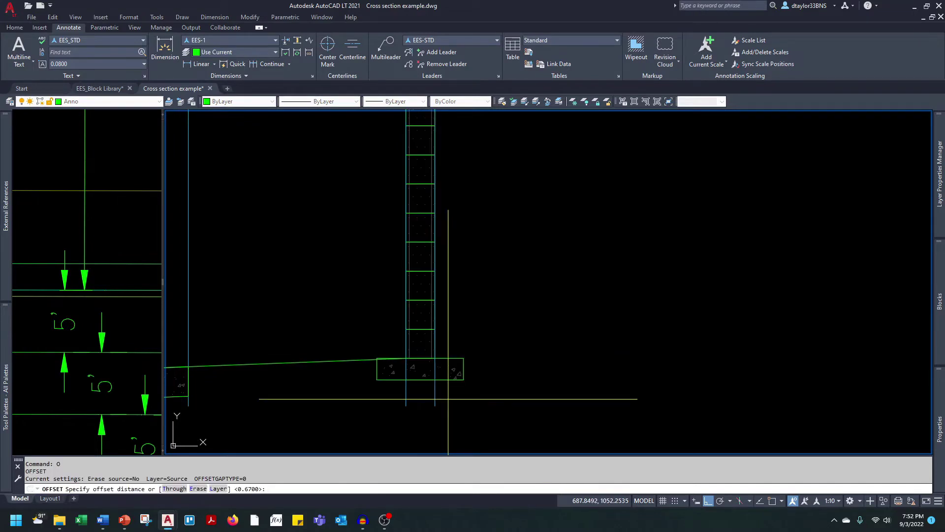
type(".5")
key("Return")
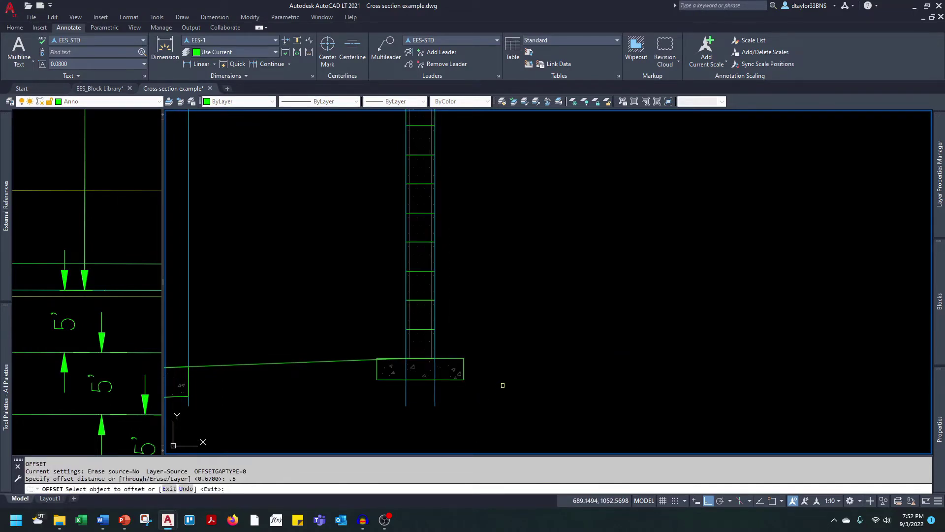
left_click(436, 388)
left_click(444, 390)
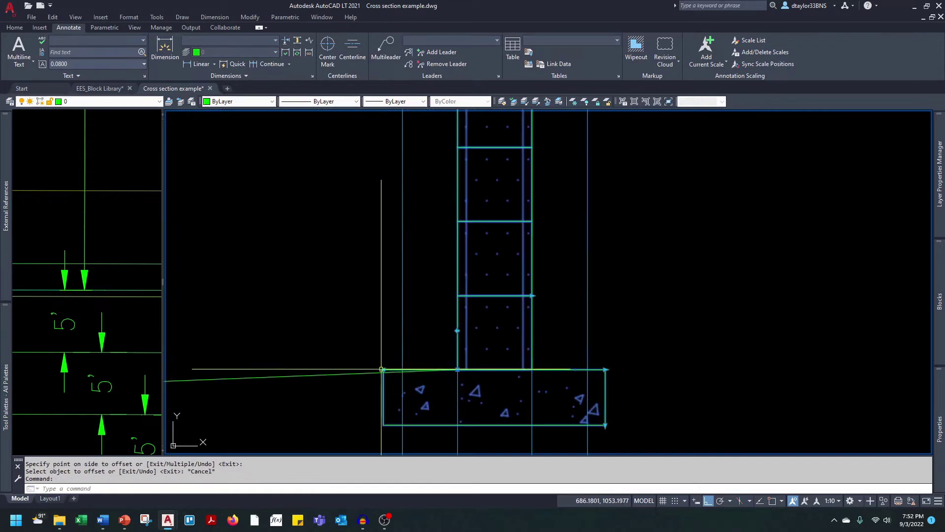
- Narrow the wall footing so both of its ends meet the 0.5-foot offset lines
left_click(383, 369)
right_click(382, 369, "shift")
left_click(406, 294)
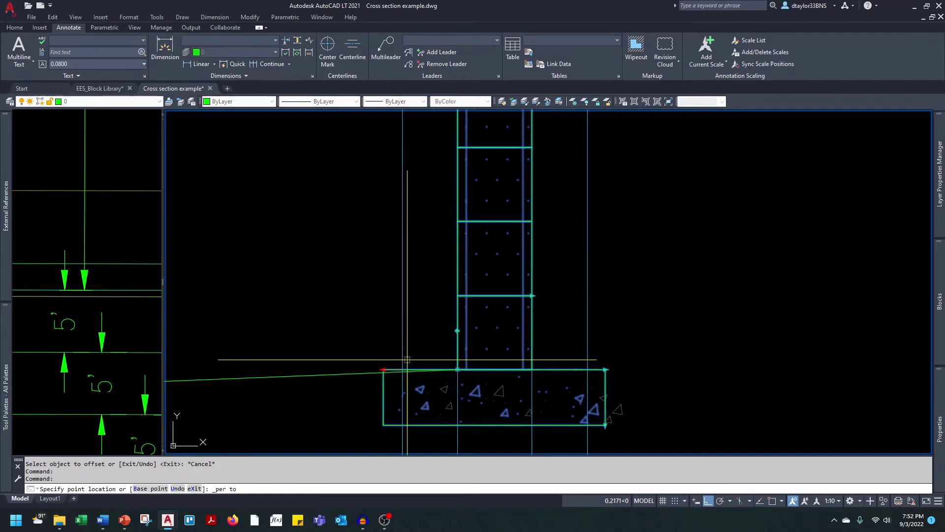
key("Escape")
- Draw a short horizontal reference line outward from the footing's upper far corner
type("L")
key("Return")
left_click(592, 367)
key("Escape")
key("Escape")
key("Escape")
scroll(655, 370, "down", 4)
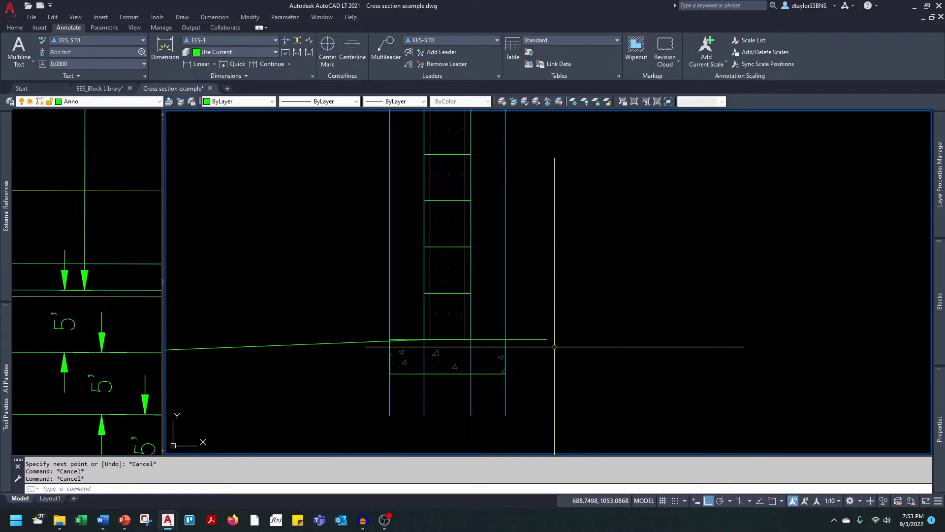
- Offset the footing's horizontal reference line 1.33 feet downward
type("o")
key("Return")
type("1.33")
key("Return")
left_click(542, 339)
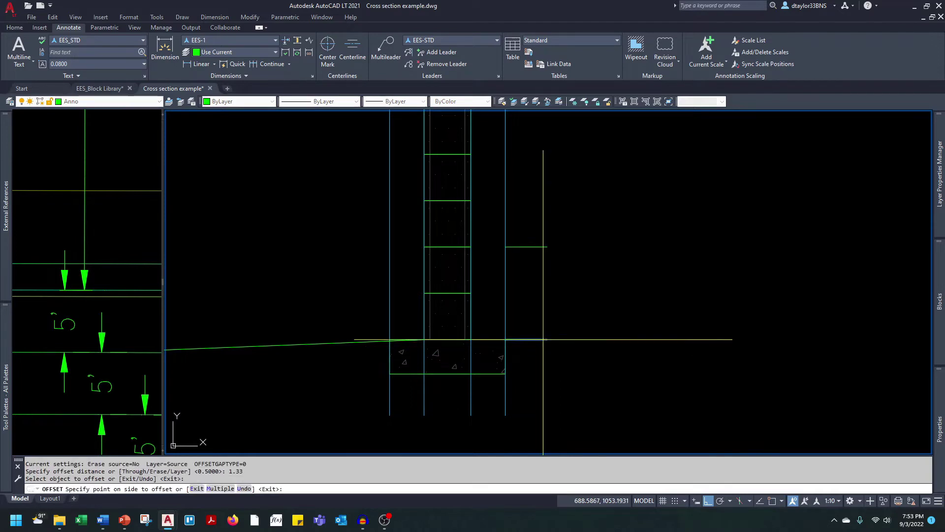
left_click(530, 372)
key("Escape")
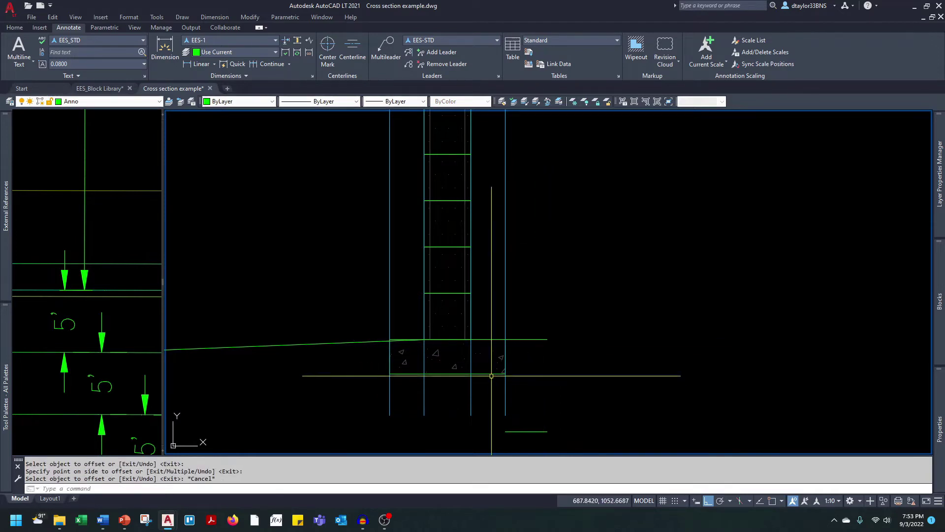
- Stretch the wall footing's lower edge down to the reference line 1.33 feet below its top
left_click(484, 374)
left_click(505, 374)
right_click(489, 379, "shift")
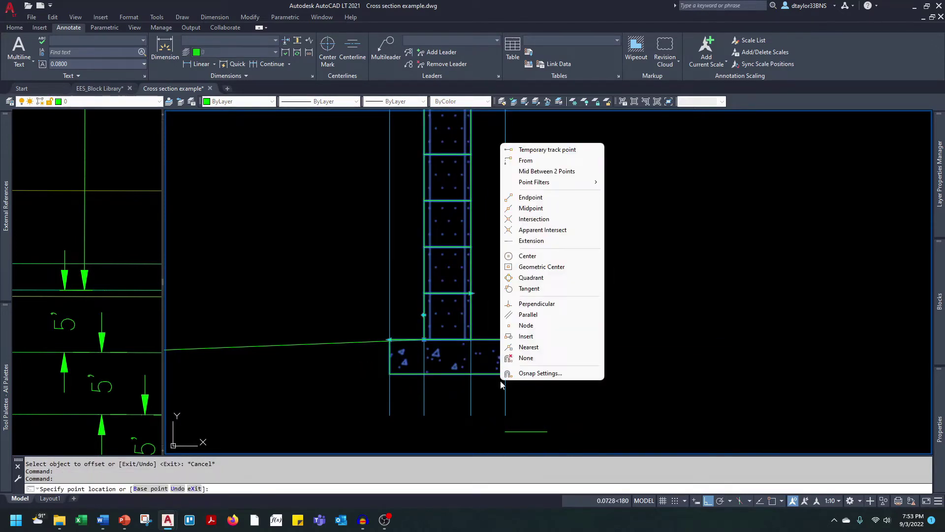
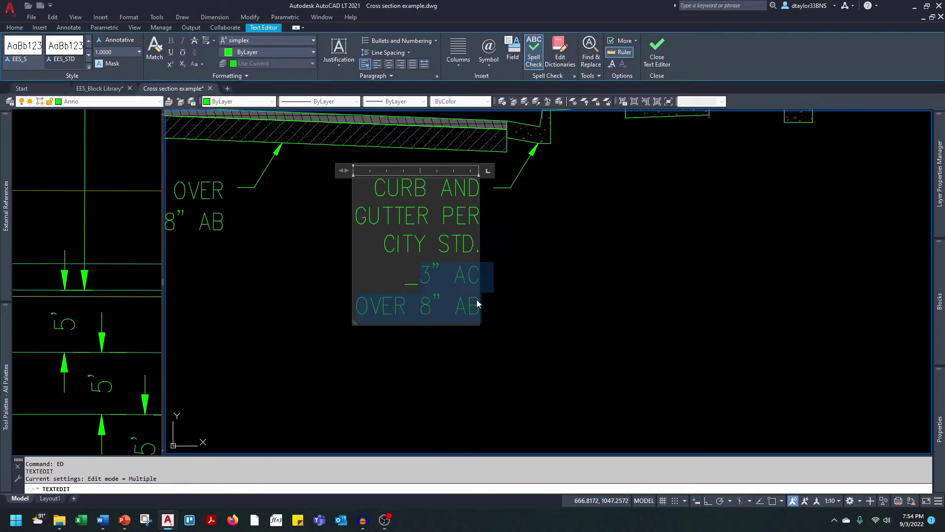
- Delete the leftover pavement text from the curb and gutter callout, widen its text to two lines, and lower its landing
key("Delete")
key("Escape")
key("Escape")
left_click(474, 313)
left_click(389, 314)
left_click(630, 248)
left_click(577, 329)
scroll(457, 271, "down", 3)
- Copy the curb and gutter callout so its arrow points to the underside of the concrete sidewalk slab
left_click(466, 322)
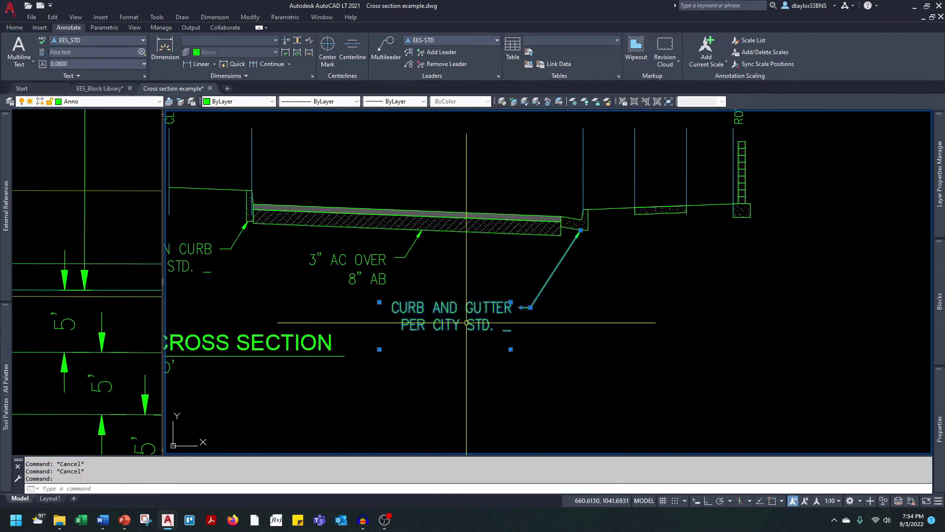
type("CO")
left_click(580, 230)
left_click(661, 213)
key("Escape")
- Change the copied callout's text to "SIDEWALK PER CITY STD. _" and narrow its text box
left_click(578, 289)
type("ED")
left_click_drag(595, 291, 303, 282)
type("SIDEWALK PER")
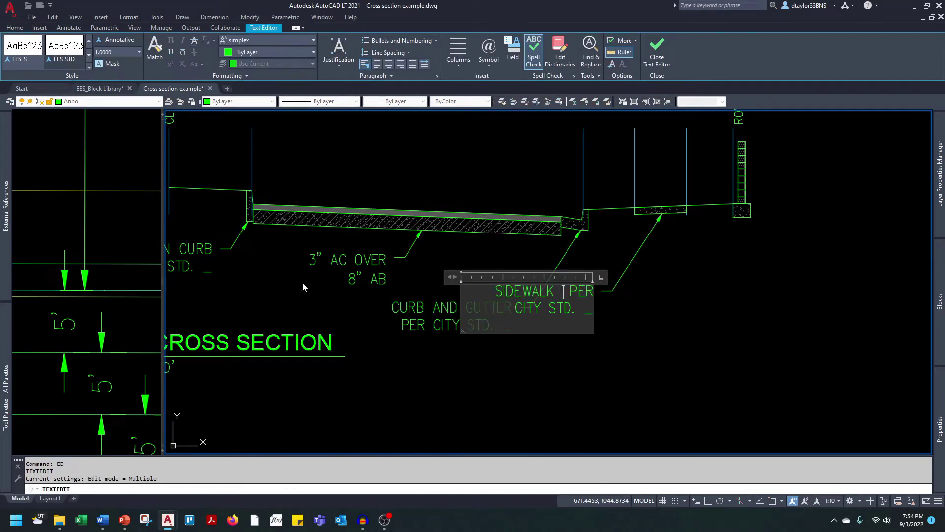
key("BackSpace")
left_click_drag(452, 277, 475, 277)
- Copy the sidewalk callout so its arrow points to the underside of the block wall footing
type("CO")
left_click(661, 214)
left_click(744, 218)
- Change the wall footing callout's text to "6' TALL CMU BLOCK WALL PER CITY STD. _"
left_click(661, 290)
type("ED")
left_click_drag(585, 294, 737, 339)
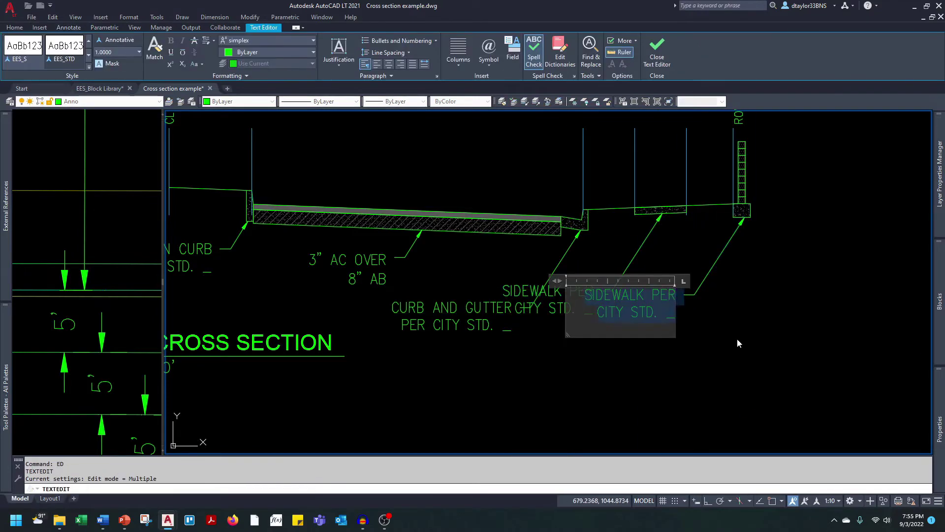
type("6\" TALL CMU BLOCK WALL PER CITY STD. _")
key("ctrl+Return")
key("Escape")
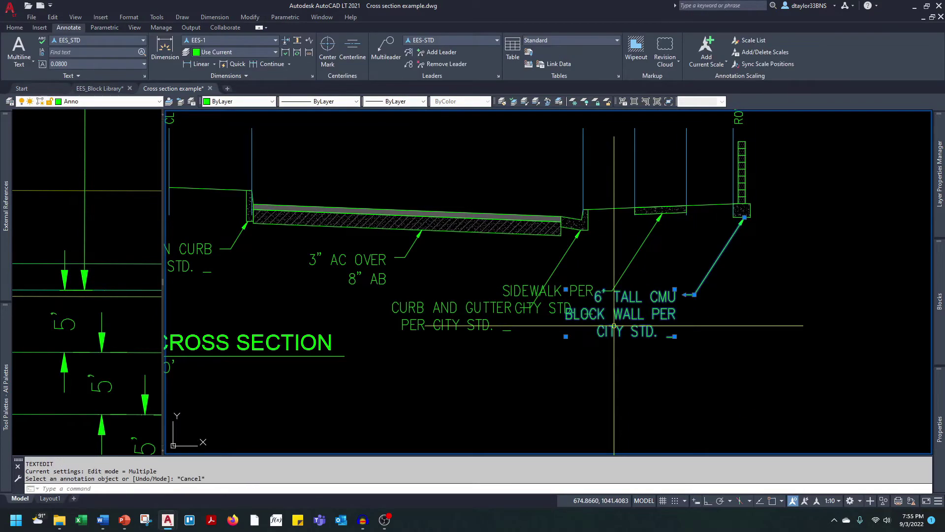
- Widen the block wall callout's text to two lines and move its landing lower, clear of the sidewalk callout
left_click(566, 289)
left_click(502, 296)
key("Escape")
left_click(696, 301)
left_click(694, 295)
left_click(703, 357)
key("Escape")
key("Escape")
key("Escape")
scroll(594, 375, "down", 4)
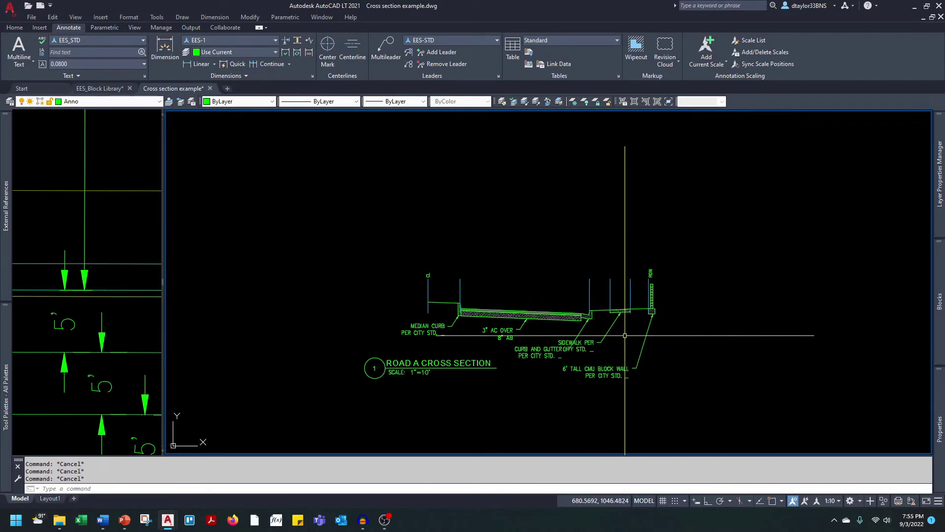
- Mirror the surface lines, median curb, pavement layers, curb and gutter, sidewalk, and wall with footing about the road centerline
scroll(449, 320, "up", 5)
scroll(444, 252, "down", 5)
middle_click_drag(461, 267, 427, 298)
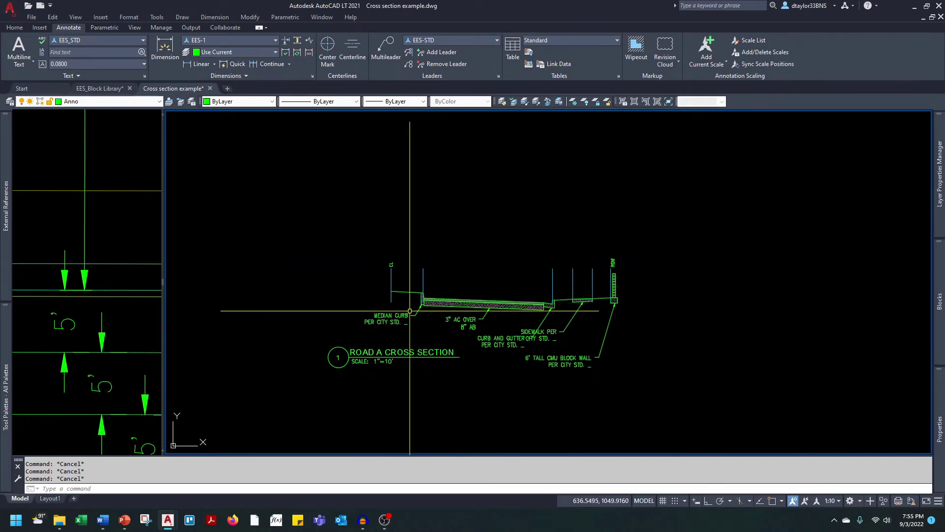
scroll(409, 310, "up", 4)
scroll(409, 295, "down", 2)
scroll(410, 282, "up", 5)
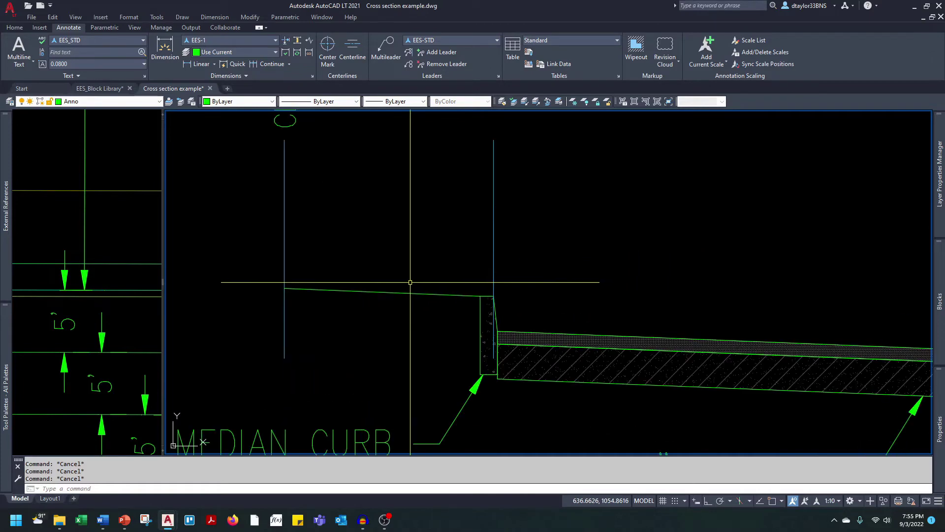
scroll(412, 267, "down", 2)
left_click(413, 269)
left_click(391, 294)
left_click(425, 258)
left_click(511, 359)
left_click(546, 294)
left_click(506, 349)
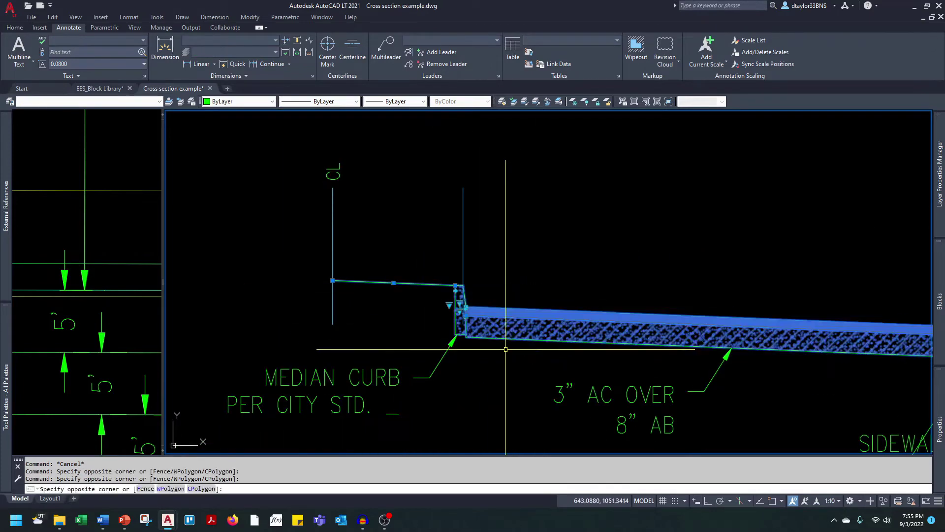
scroll(506, 349, "down", 2)
scroll(563, 352, "up", 2)
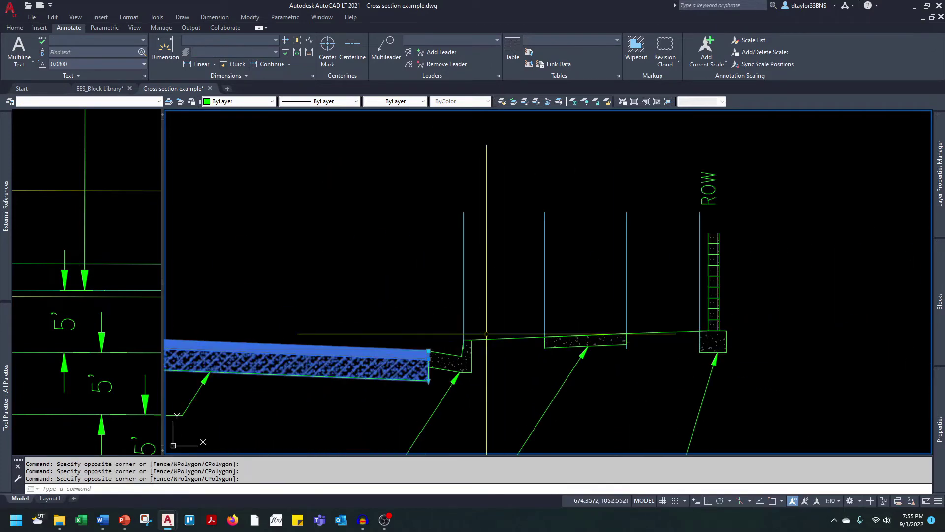
left_click(563, 353)
left_click(670, 319)
left_click(662, 341)
left_click(729, 338)
left_click(721, 343)
scroll(728, 296, "down", 2)
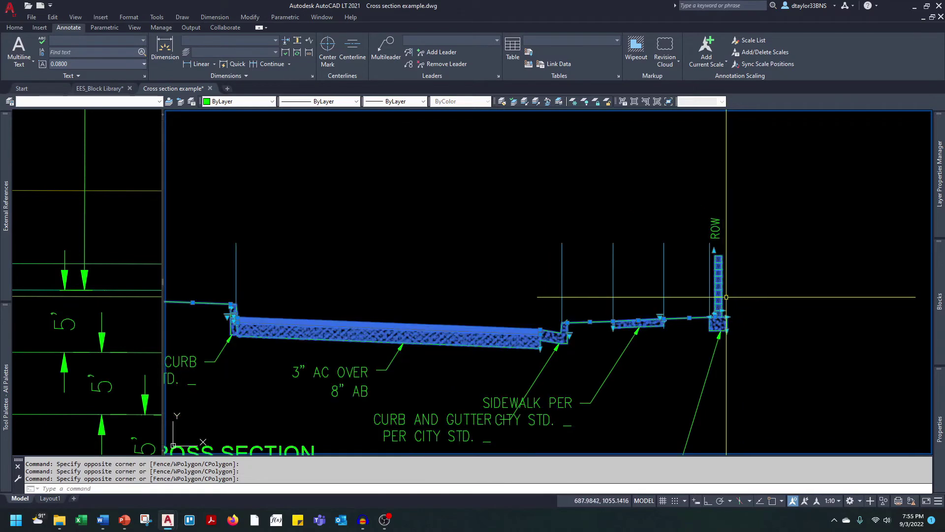
type("MI")
key("Return")
scroll(514, 281, "down", 3)
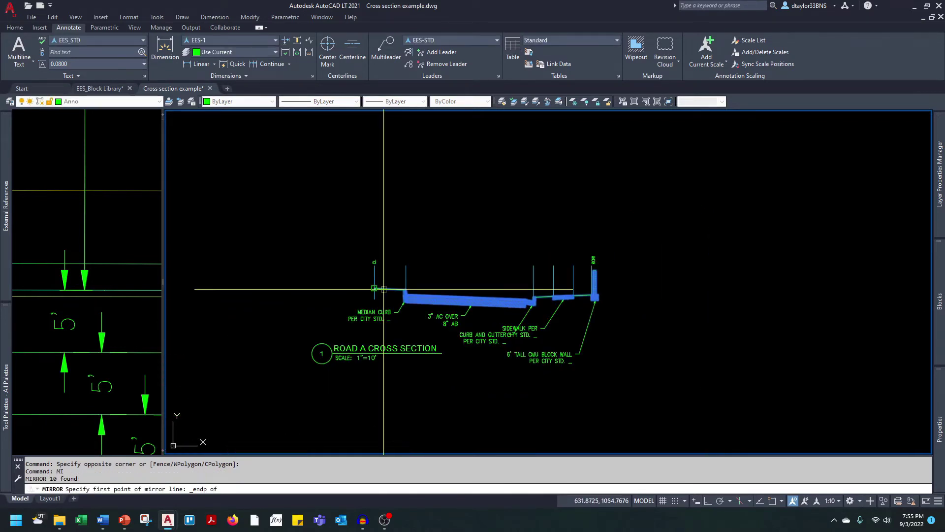
right_click(379, 294, "shift")
key("e")
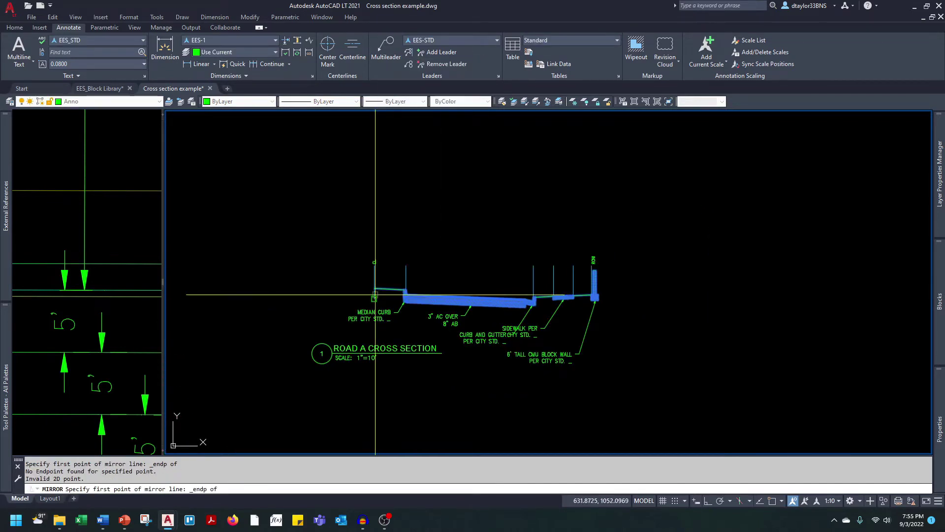
left_click(376, 292)
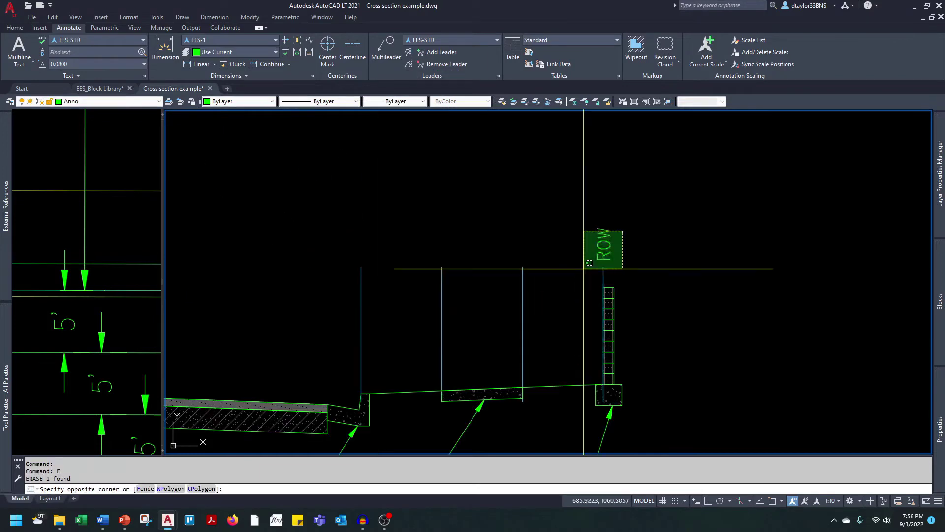
- Copy the right-of-way line and its ROW label 110 feet horizontally to the mirrored side of the section
left_click(587, 271)
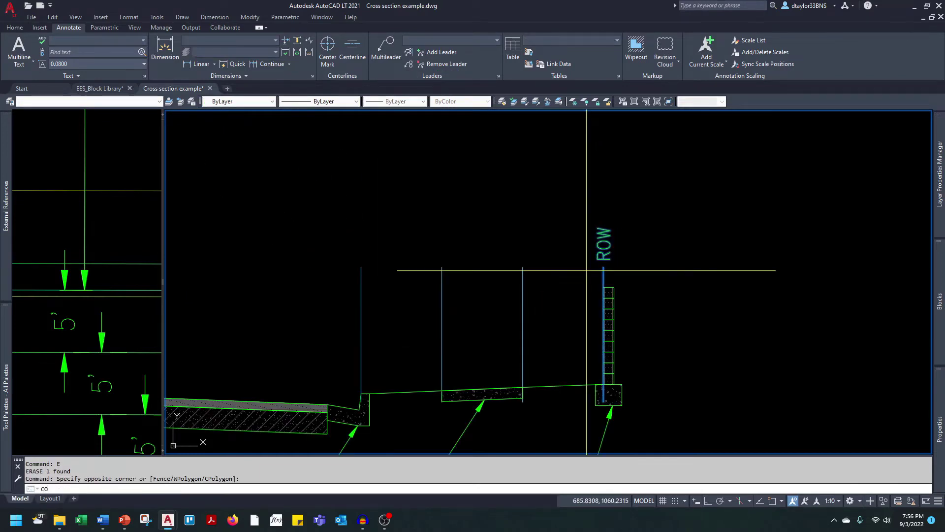
key("Return")
left_click(650, 275)
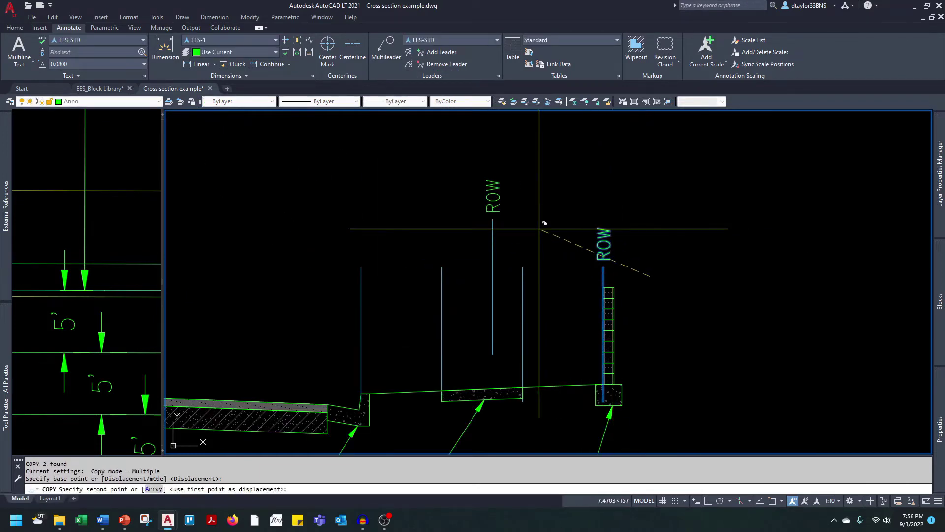
scroll(542, 224, "down", 2)
key("F8")
scroll(460, 237, "down", 3)
type("110")
key("Return")
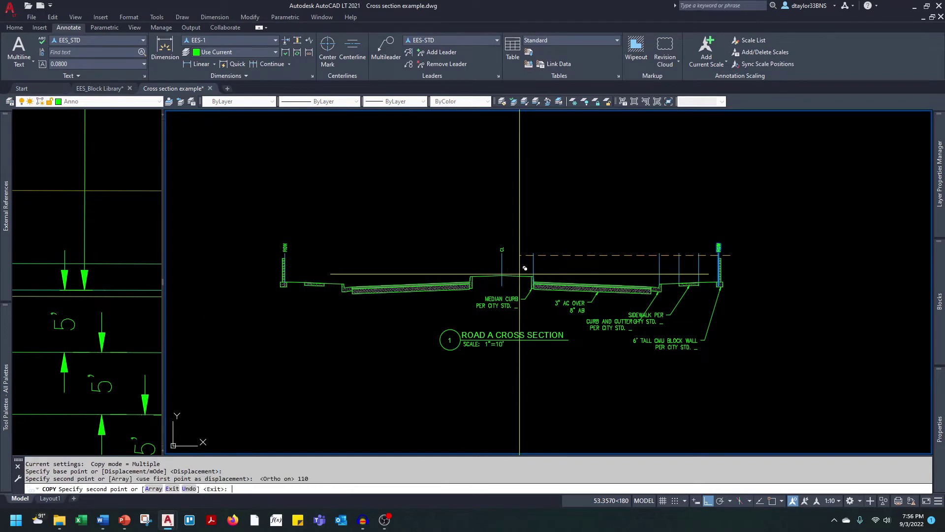
key("Escape")
key("Escape")
middle_click_drag(519, 274, 465, 272)
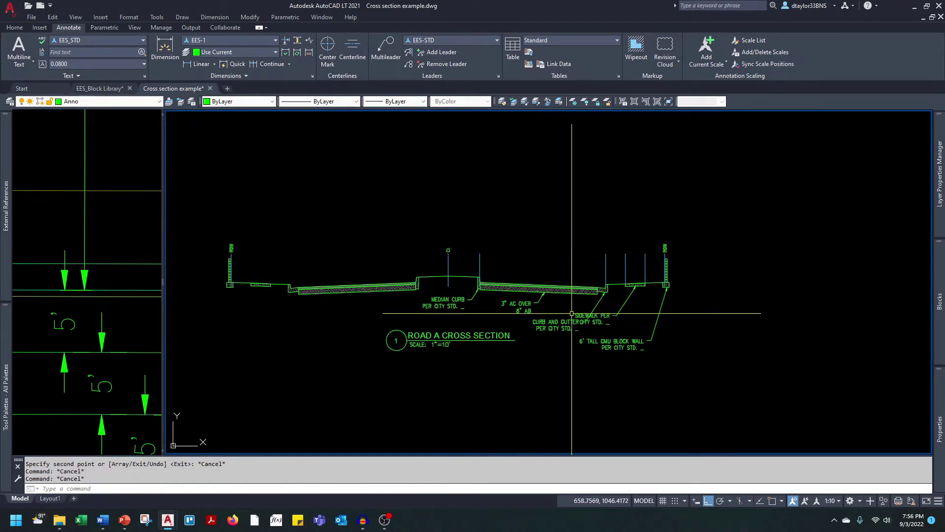
- Copy the curb and gutter callout so its arrow points to the underside of the mirrored curb and gutter
key("Escape")
scroll(571, 313, "up", 2)
scroll(573, 314, "down", 2)
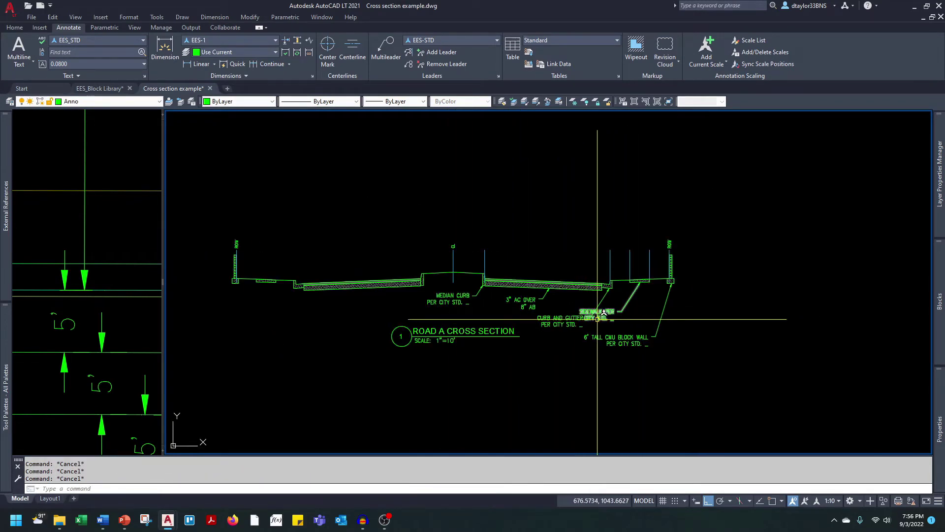
left_click(567, 321)
type("c")
right_click(567, 321, "shift")
key("e")
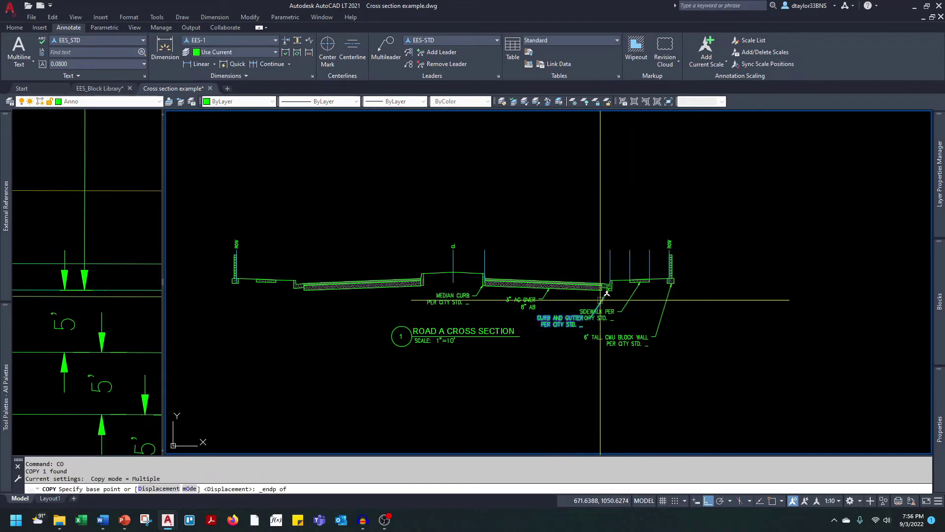
left_click(600, 300)
right_click(340, 309, "shift")
key("e")
scroll(298, 304, "up", 2)
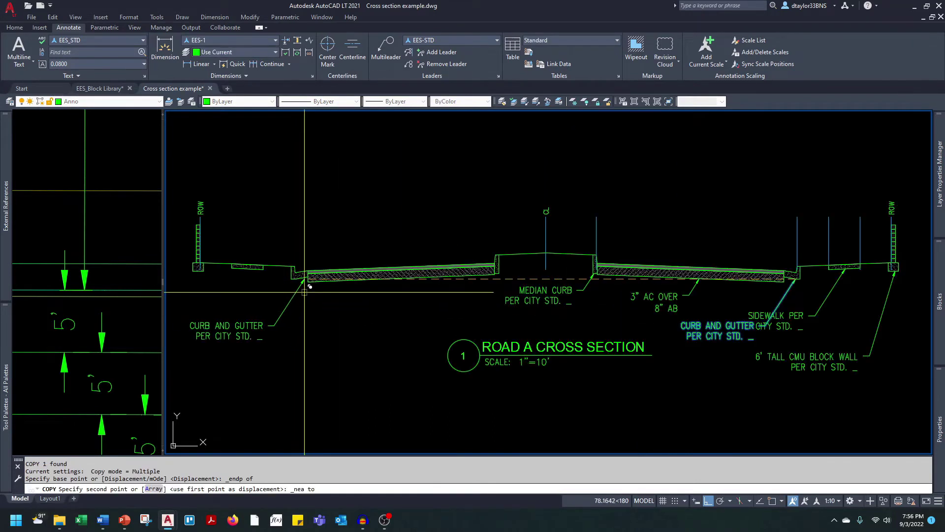
left_click(298, 278)
key("Escape")
- Move the copied curb and gutter callout's landing so its text sits on the roadway side of the arrow
left_click(258, 325)
left_click(267, 325)
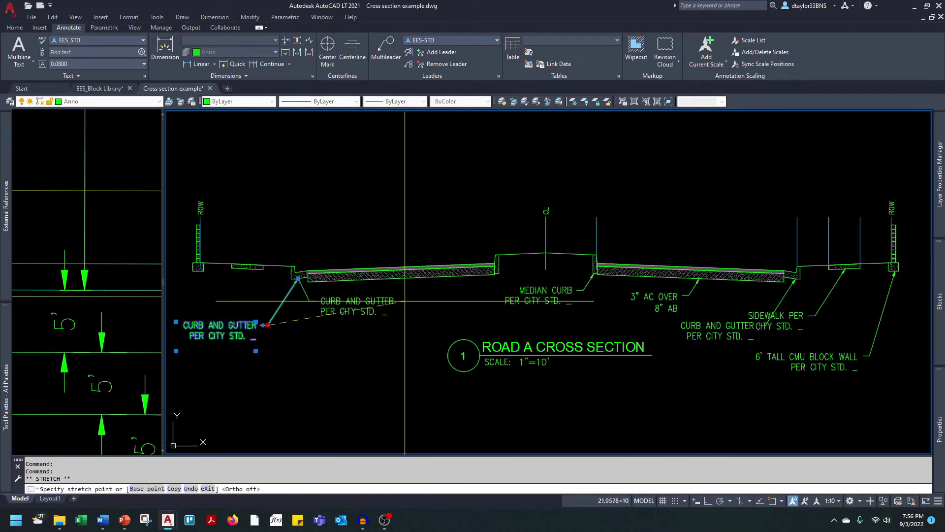
key("Escape")
key("Escape")
key("Escape")
- Copy the block wall callout so its arrow points to the underside of the mirrored wall footing
scroll(391, 327, "down", 3)
scroll(468, 327, "up", 2)
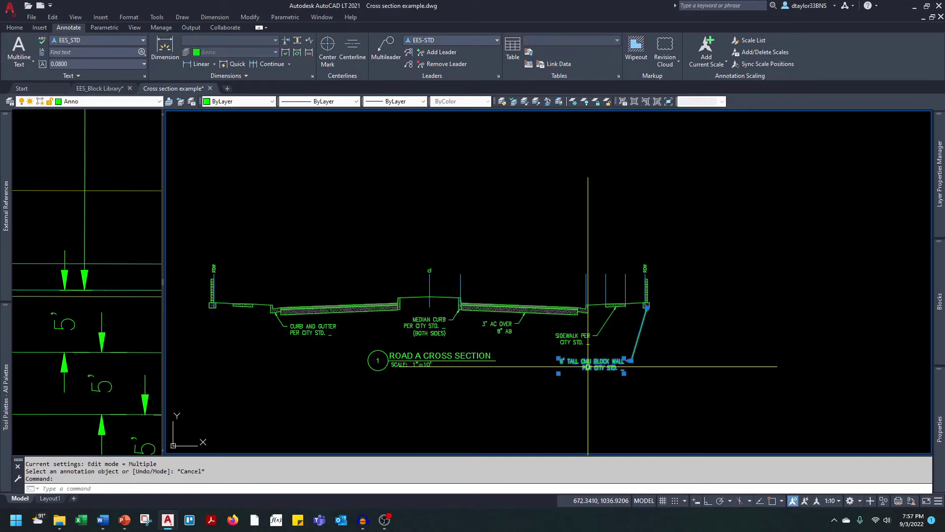
type("co")
key("Return")
right_click(587, 131, "shift")
left_click(610, 187)
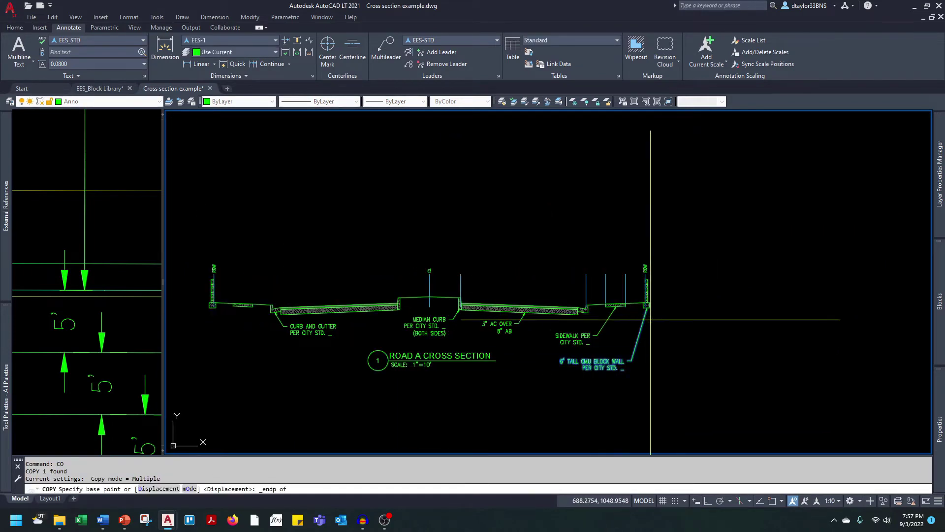
left_click(648, 315)
right_click(206, 317, "shift")
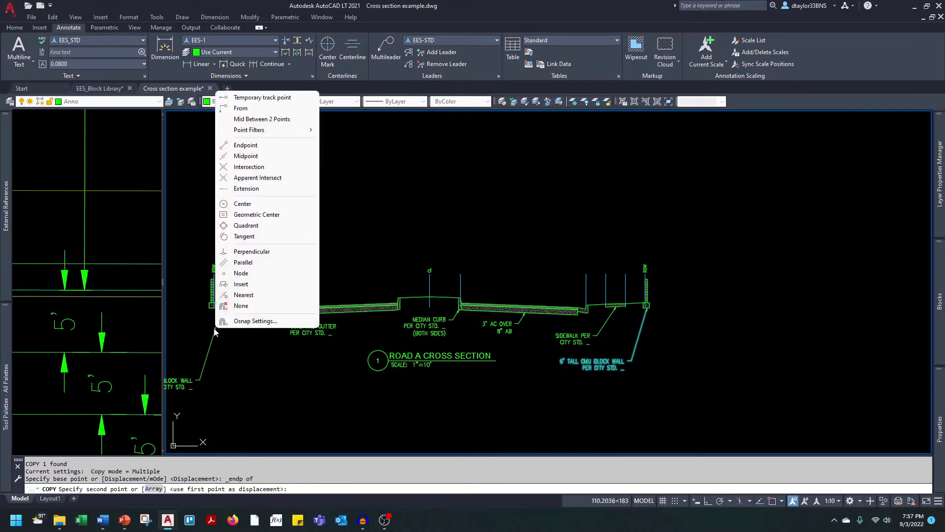
left_click(237, 304)
scroll(206, 318, "up", 4)
left_click(229, 285)
left_click(234, 283)
scroll(319, 370, "down", 6)
key("Escape")
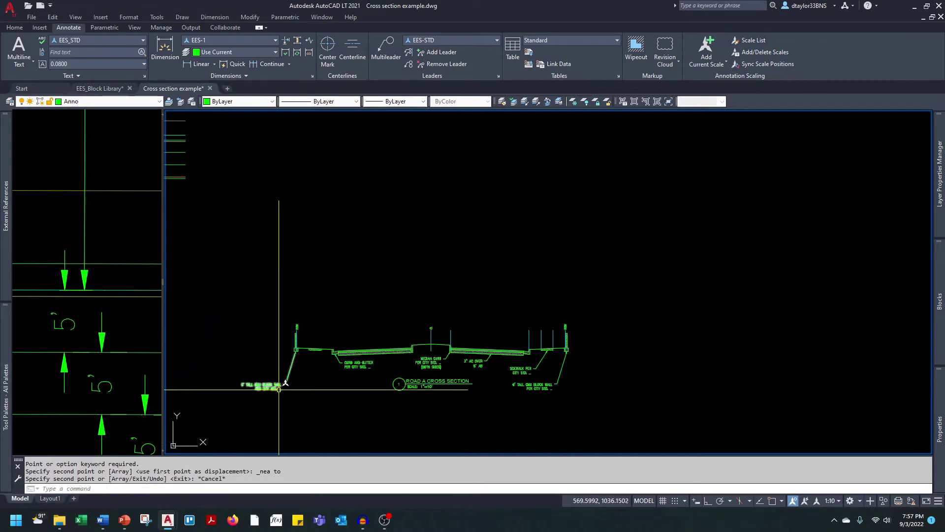
key("Escape")
- Erase the original block wall callout at the right-hand wall of the section
scroll(280, 388, "up", 2)
left_click(767, 379)
left_click(707, 389)
type("e")
key("Return")
- Move the left wall callout's text to the roadway side of its arrow and narrow it to three lines
left_click(289, 379)
left_click(291, 380)
scroll(347, 364, "up", 2)
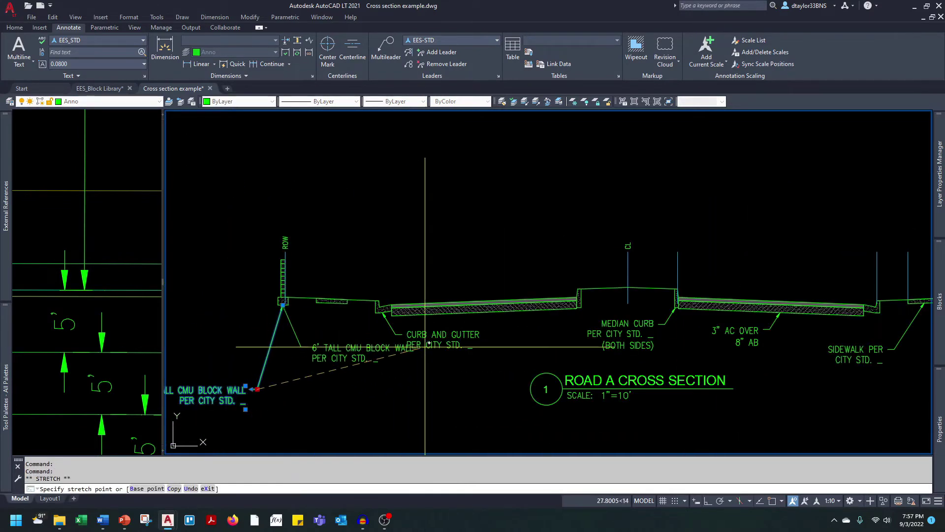
left_click(425, 352)
left_click(415, 349)
left_click(379, 346)
- Shift the left wall callout's landing closer beneath the footing and fine-tune its text width
left_click(300, 352)
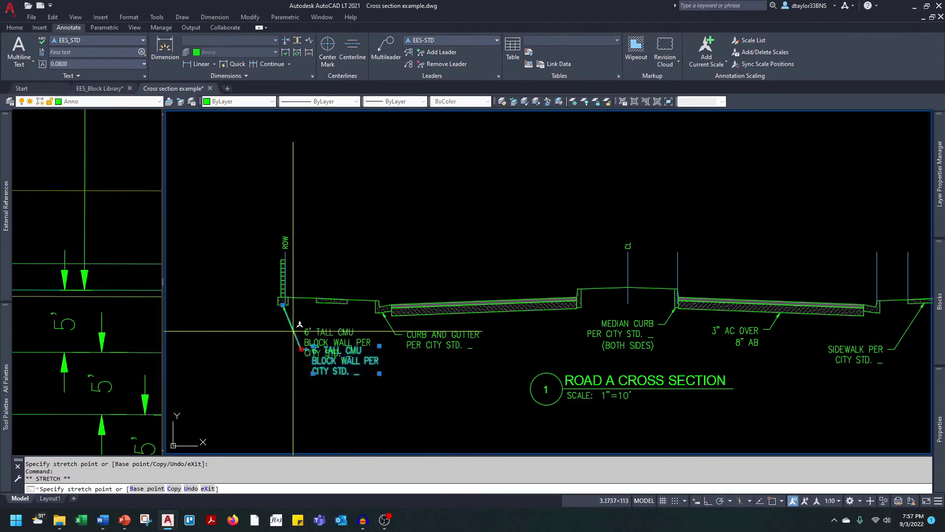
left_click(293, 333)
key("Escape")
scroll(398, 352, "down", 2)
left_click(415, 349)
scroll(415, 349, "up", 2)
left_click(372, 331)
left_click(377, 332)
key("Escape")
key("Escape")
scroll(408, 333, "down", 2)
middle_click_drag(530, 352, 419, 362)
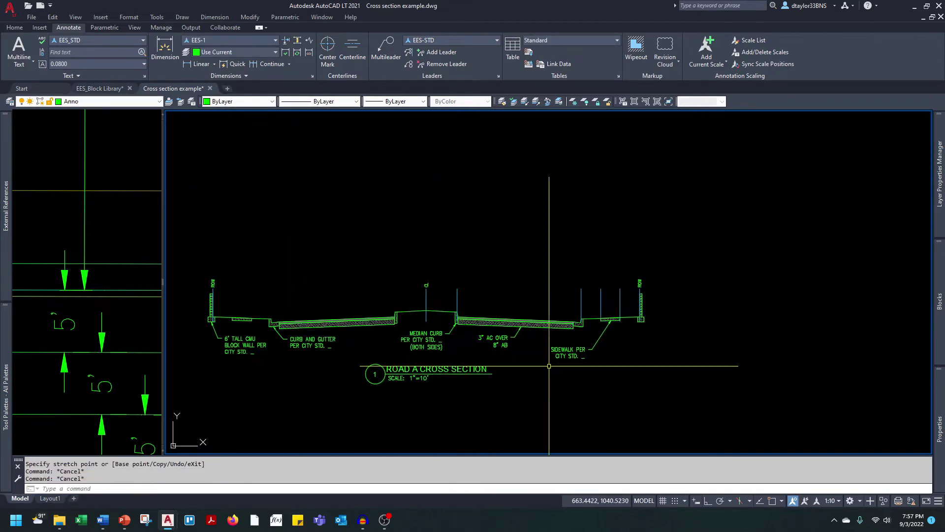
left_click(567, 356)
scroll(584, 353, "up", 2)
scroll(605, 344, "down", 4)
key("Escape")
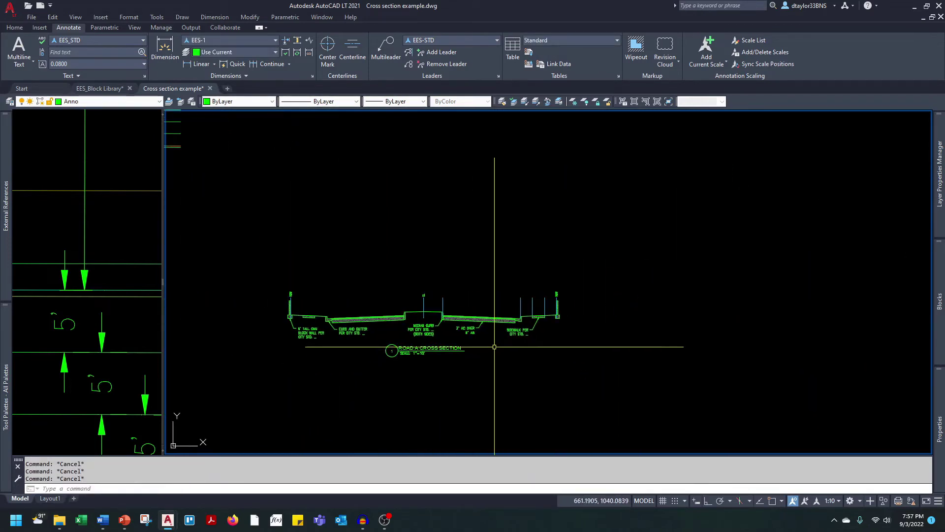
scroll(484, 343, "down", 3)
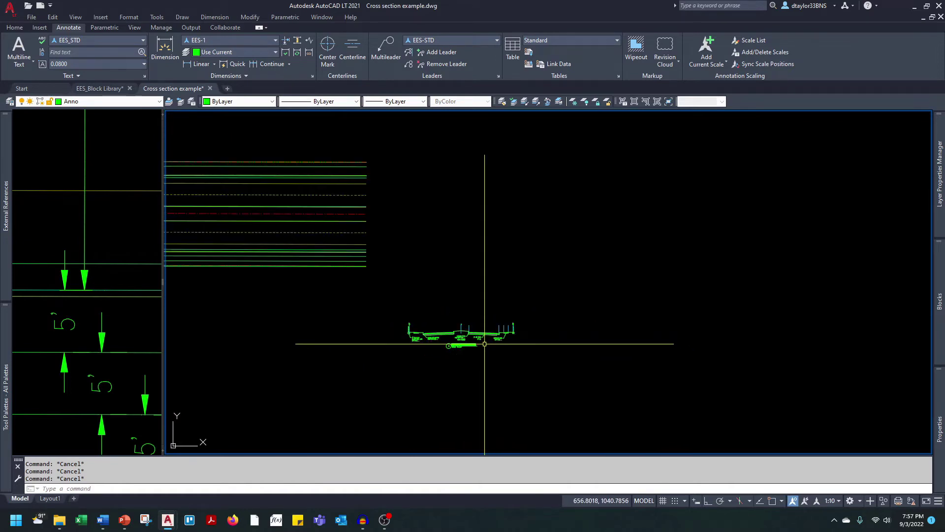
scroll(485, 343, "up", 3)
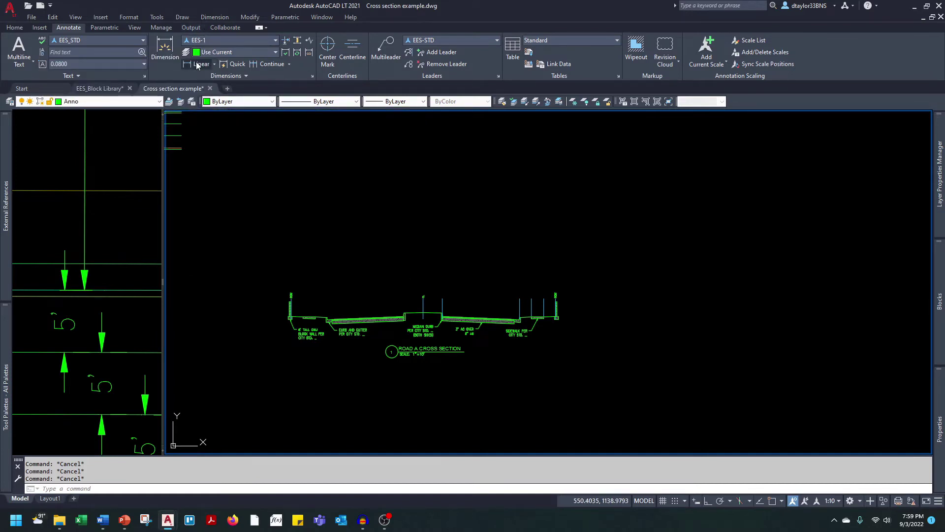
- Add a horizontal linear dimension above the section from the centerline to the top corner of the right-hand median curb
left_click(198, 66)
scroll(439, 317, "up", 10)
key("shift+e")
left_click(272, 274)
key("shift+e")
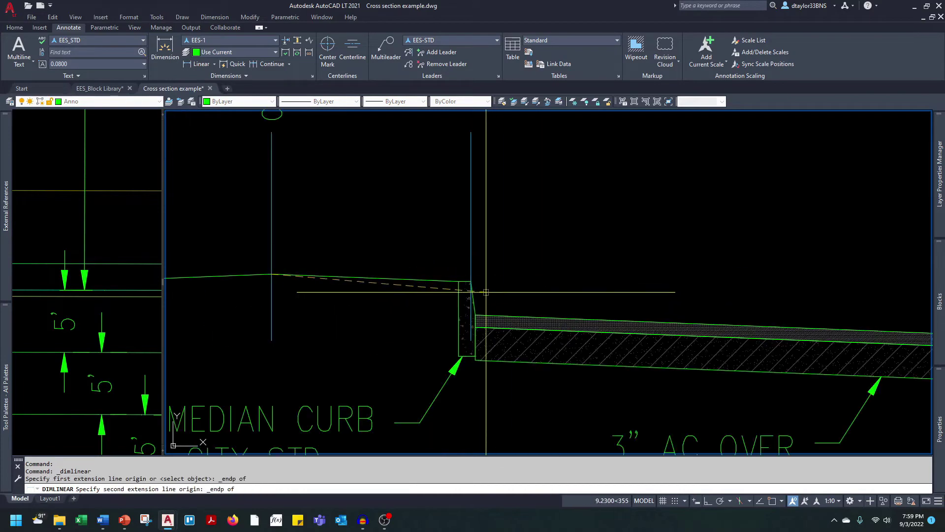
left_click(469, 284)
left_click(417, 211)
key("Escape")
key("Escape")
key("Escape")
scroll(401, 262, "down", 6)
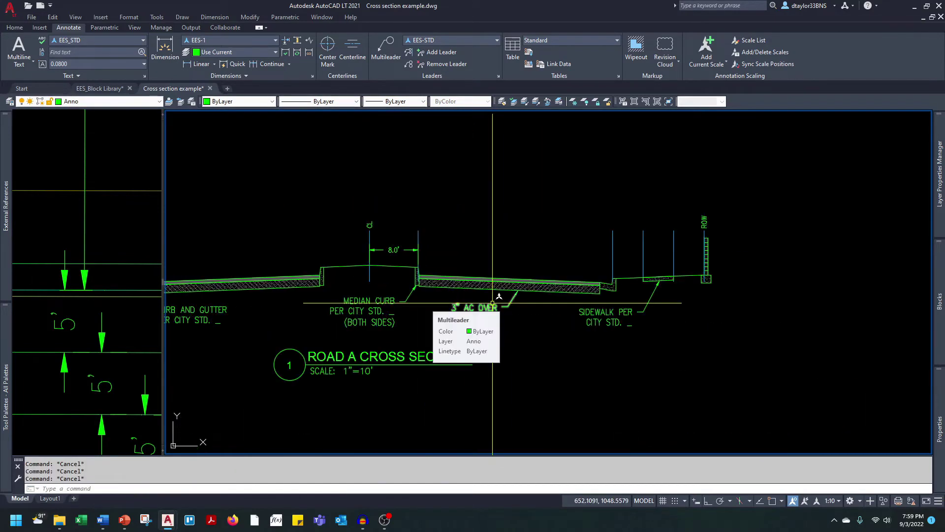
- Continue the 8-foot dimension outward to the right-hand back of curb, both sidewalk edges and the right-of-way line
scroll(453, 315, "down", 3)
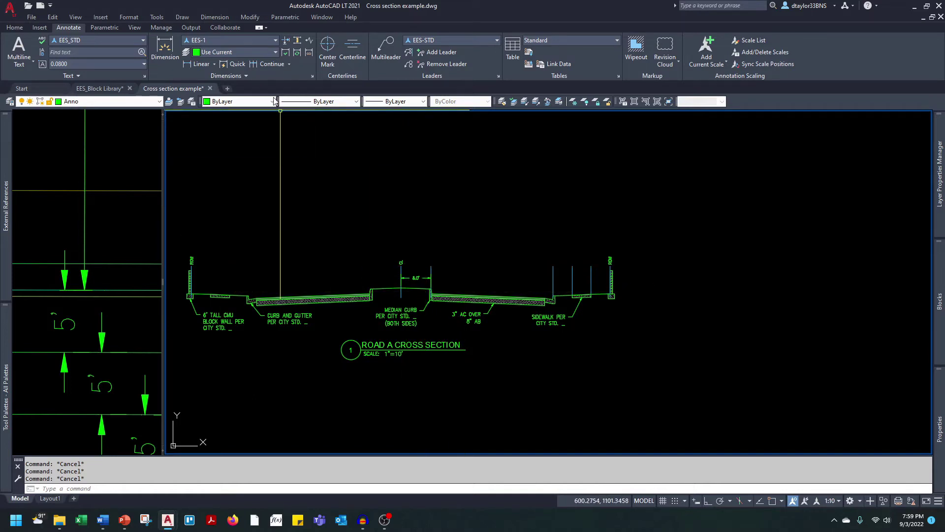
left_click(266, 63)
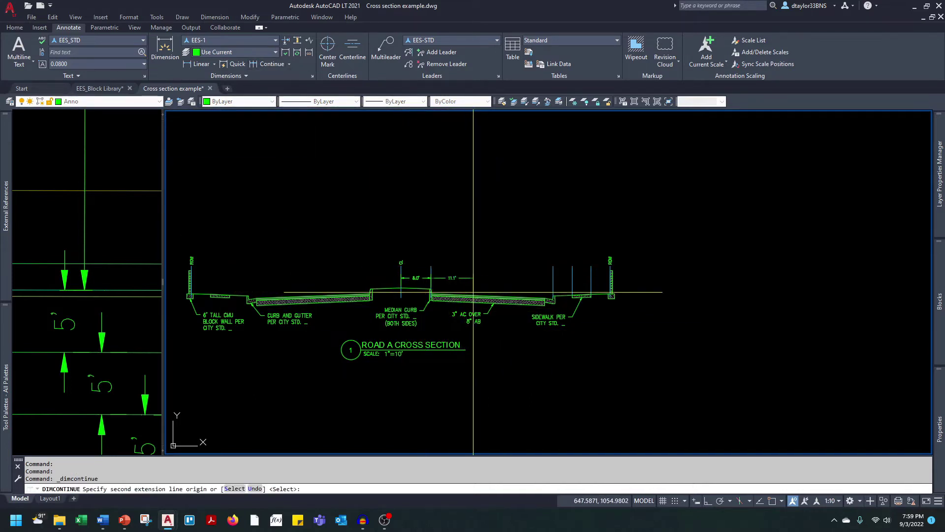
scroll(531, 284, "up", 4)
left_click(591, 283)
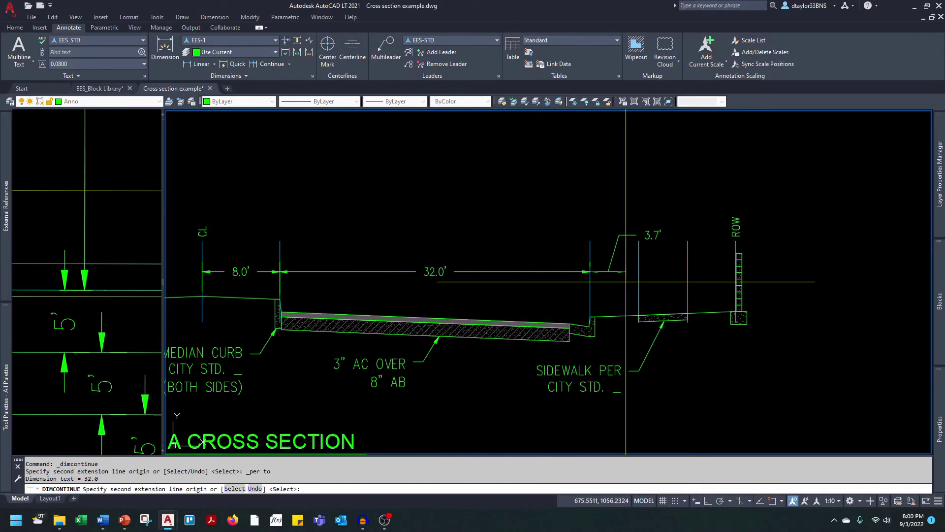
right_click(627, 282, "shift")
left_click(650, 205)
left_click(641, 277)
right_click(652, 278, "shift")
left_click(675, 200)
left_click(689, 271)
left_click(739, 296)
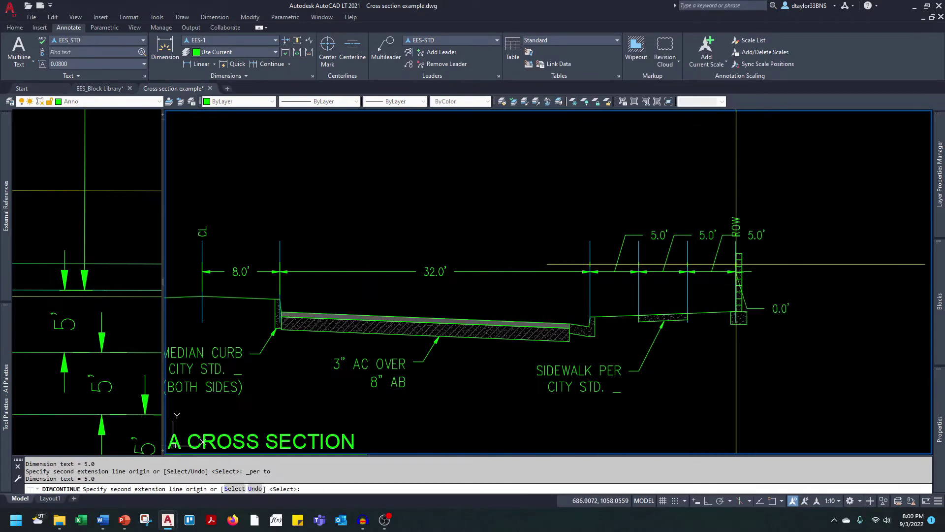
key("Escape")
key("Escape")
- Apply the whole-foot EES-0 dimension style to the 8' dimension and match the 32' and three 5' dimensions to it
middle_click_drag(247, 273, 311, 269)
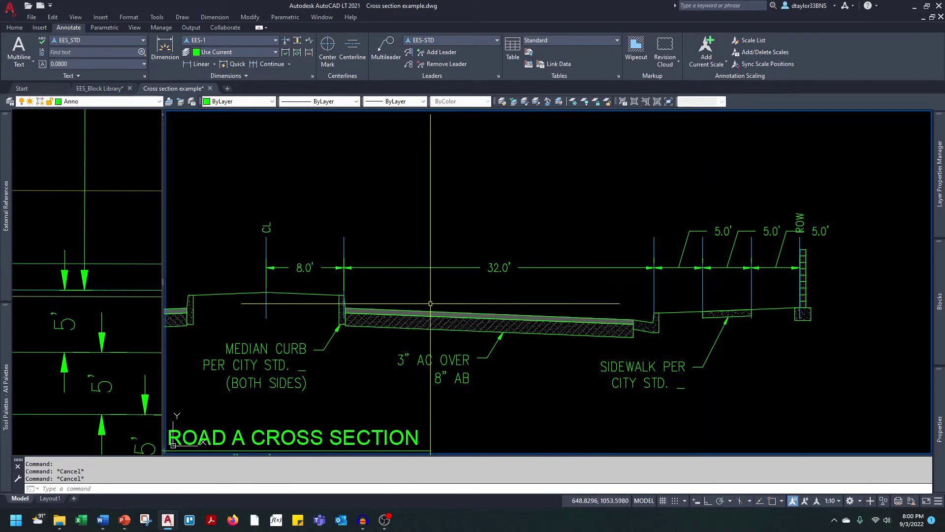
left_click(315, 269)
left_click(225, 41)
left_click(244, 68)
key("Escape")
type("ma")
key("Return")
left_click(325, 267)
left_click(507, 268)
left_click(820, 231)
key("Escape")
- Move the text of the three right-hand 5' dimensions down between their arrows, in line with the dimension string
left_click(719, 231)
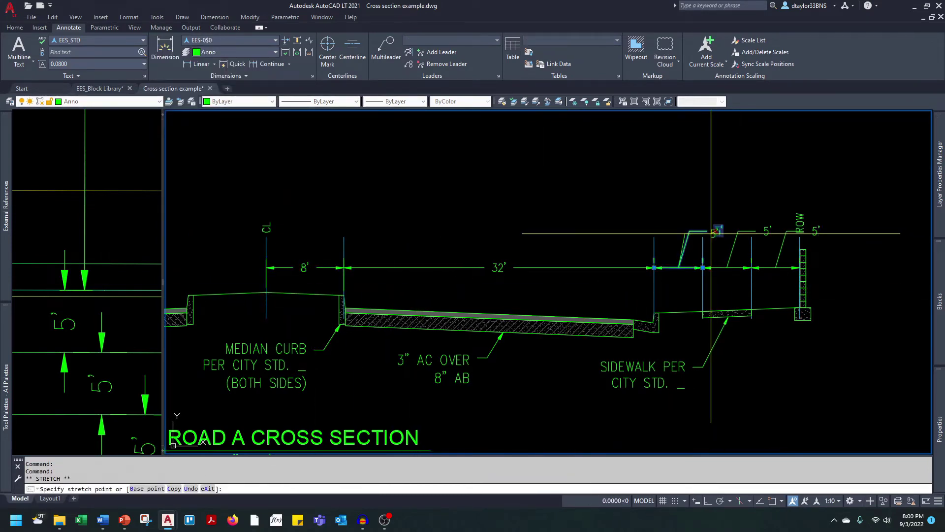
left_click(679, 267)
scroll(633, 269, "up", 4)
left_click(711, 216)
left_click(833, 217)
scroll(676, 285, "down", 6)
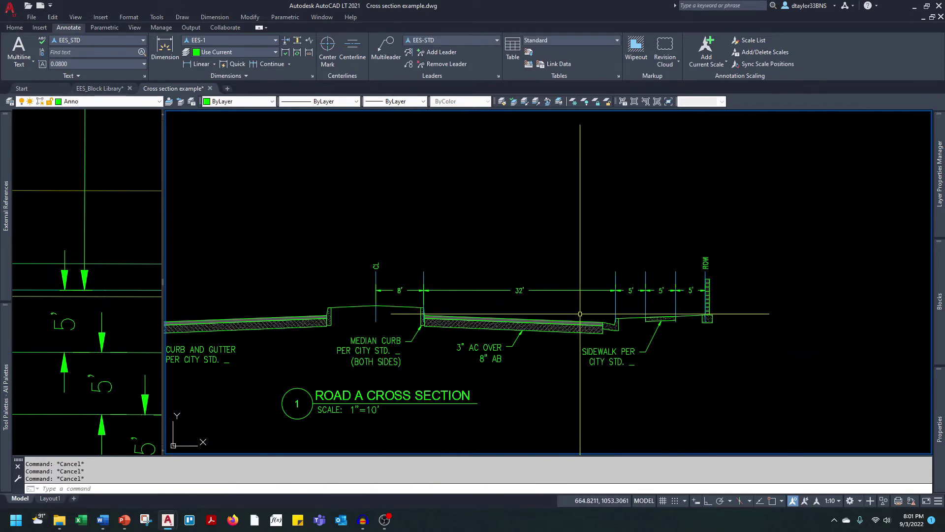
- Add an overall linear dimension from the centerline to the right-hand right-of-way line, placed above the existing dimension string
left_click(198, 66)
right_click(397, 321, "shift")
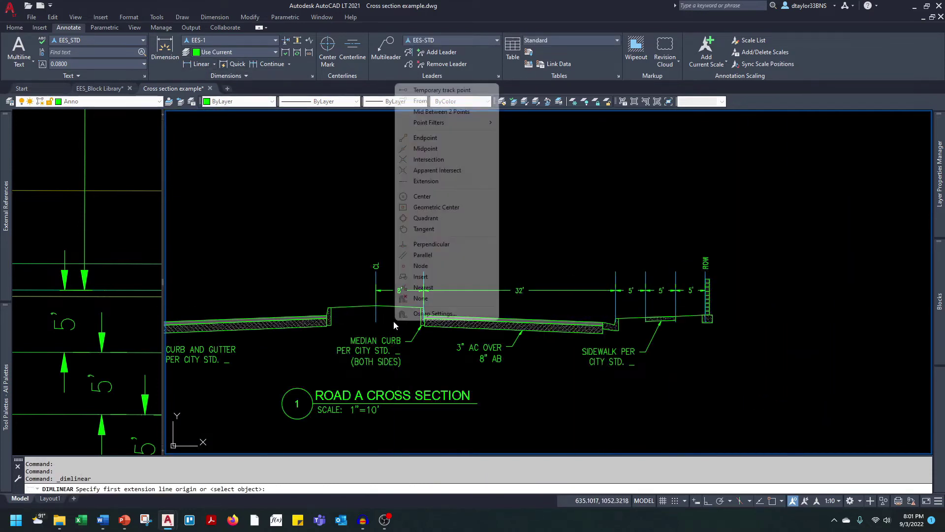
key("e")
left_click(376, 306)
right_click(677, 308, "shift")
key("p")
scroll(681, 306, "up", 2)
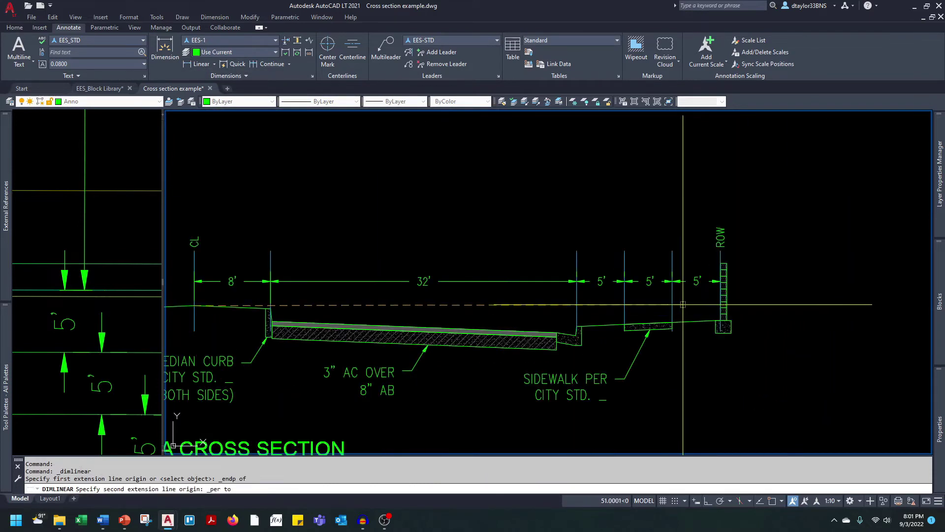
scroll(718, 296, "up", 3)
left_click(722, 298)
scroll(707, 282, "down", 3)
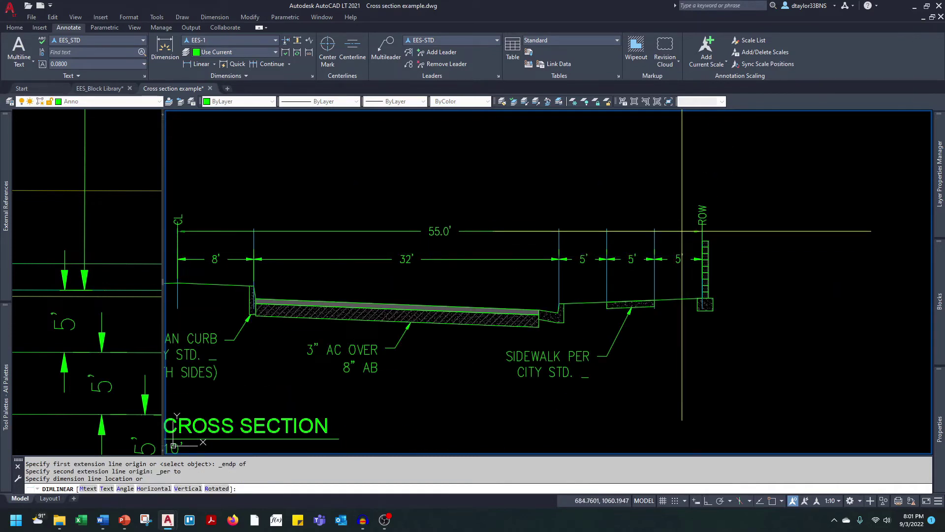
scroll(682, 230, "down", 2)
scroll(681, 231, "up", 2)
left_click(679, 235)
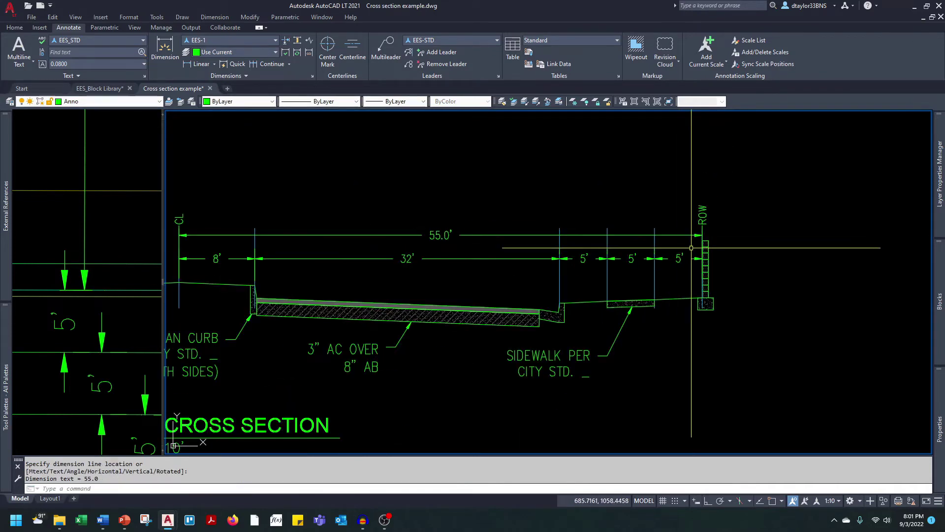
key("Escape")
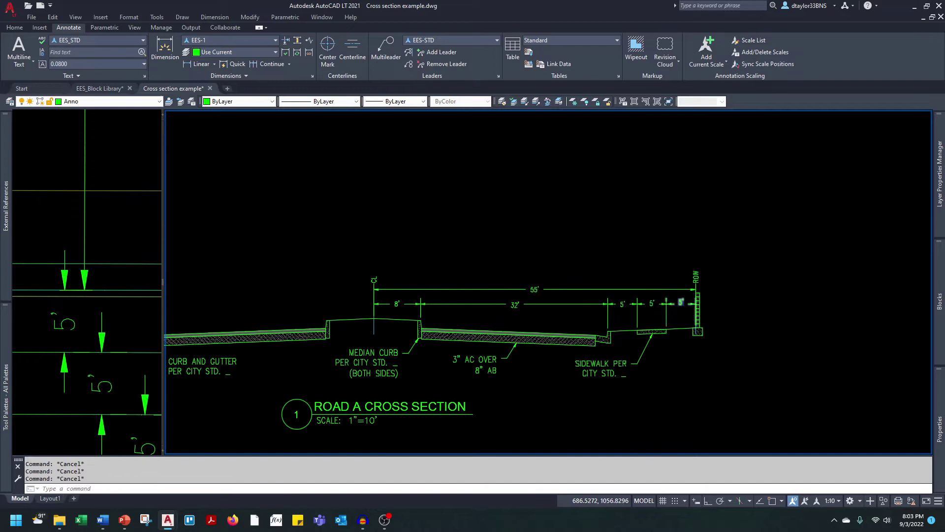
- Mirror all six right-hand dimensions about the vertical centerline to the left half of the section, keeping the originals
scroll(669, 320, "up", 2)
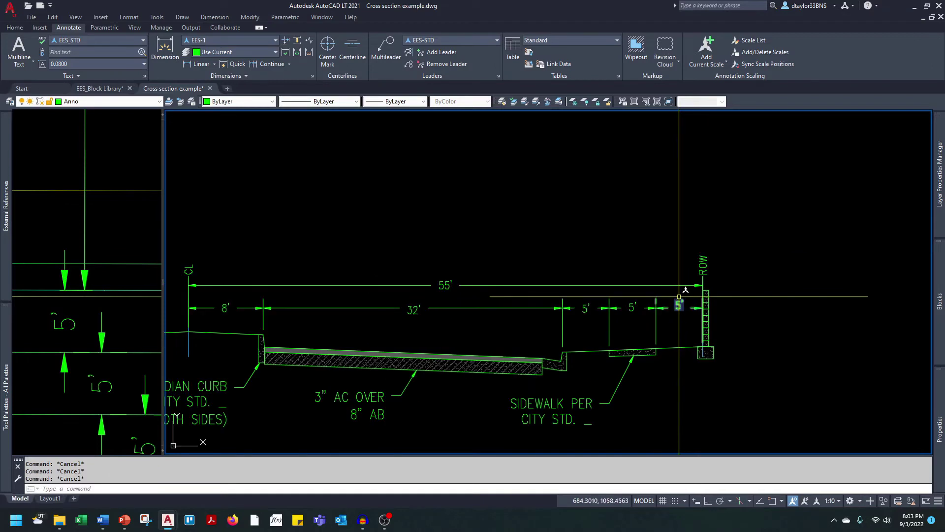
left_click(680, 296)
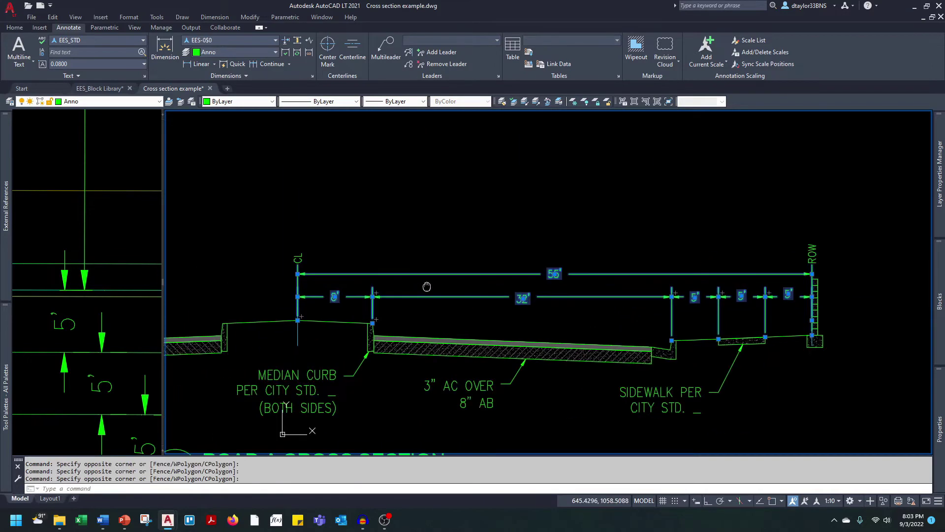
middle_click_drag(428, 287, 432, 288)
type("mi")
key("space")
key("shift+e")
left_click(302, 344)
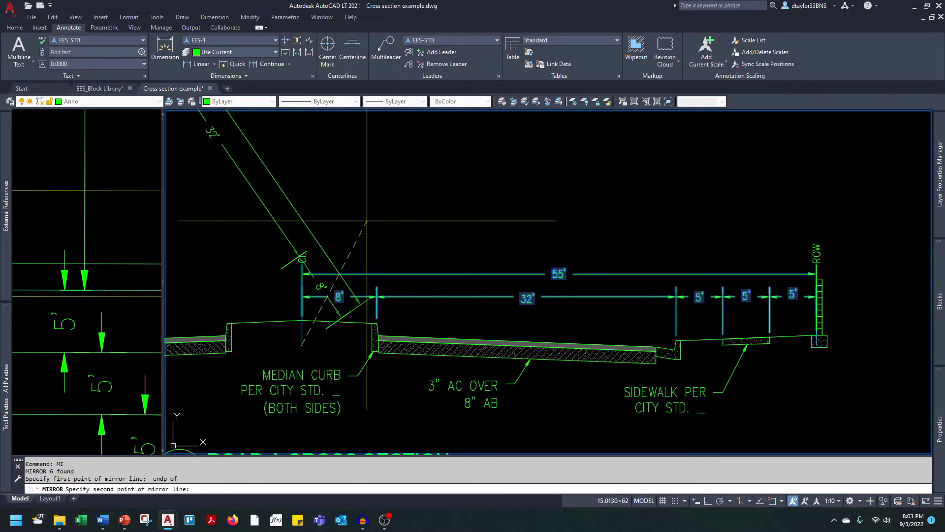
key("F8")
left_click(315, 174)
key("Return")
scroll(343, 299, "down", 2)
key("Escape")
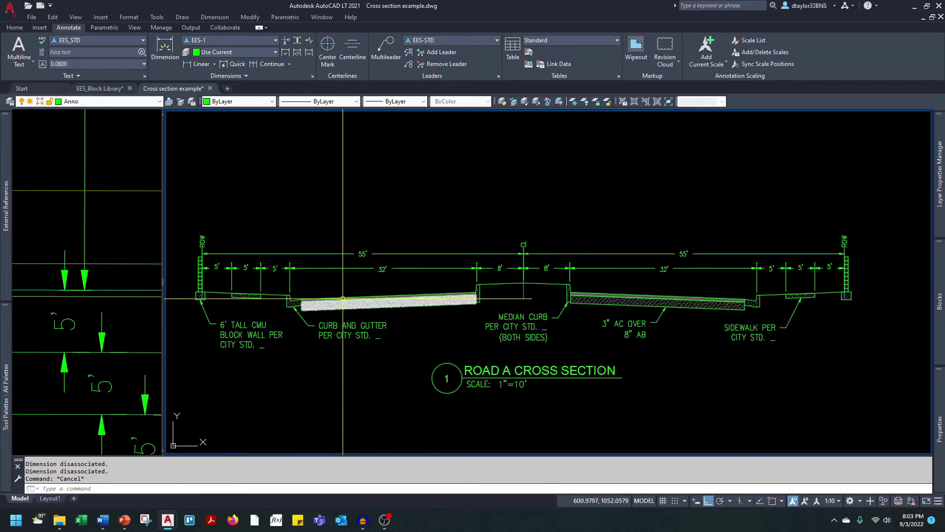
key("Escape")
- Move the CL label, both ROW labels and their vertical lines straight up about 2 ft, clear of the overall dimensions
scroll(177, 234, "up", 2)
left_click(277, 209)
scroll(238, 263, "up", 1)
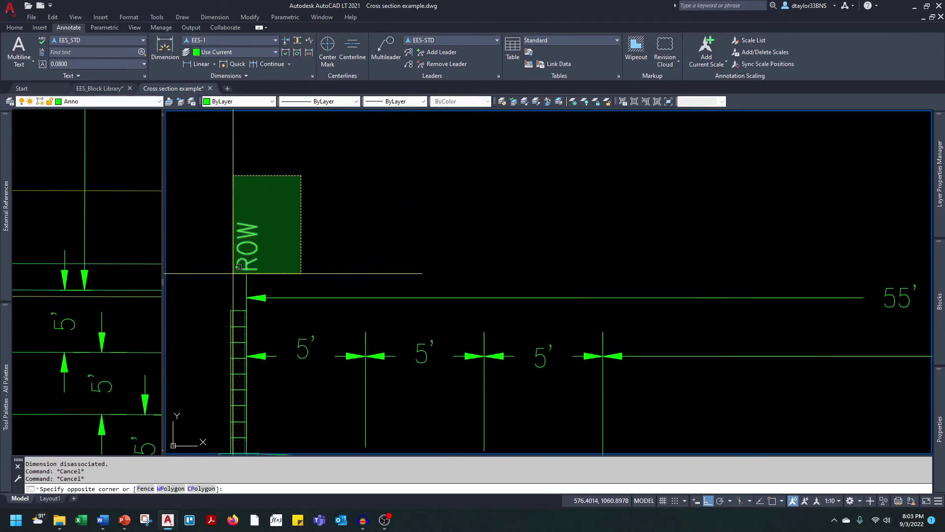
left_click(238, 270)
scroll(256, 186, "down", 3)
scroll(276, 337, "up", 3)
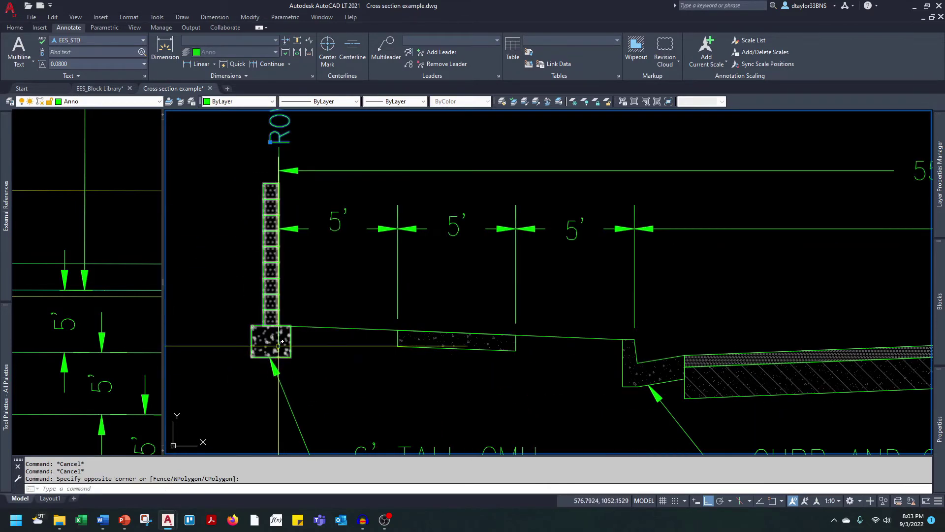
left_click(280, 345)
scroll(332, 323, "down", 3)
middle_click_drag(750, 266, 426, 283)
scroll(506, 249, "up", 3)
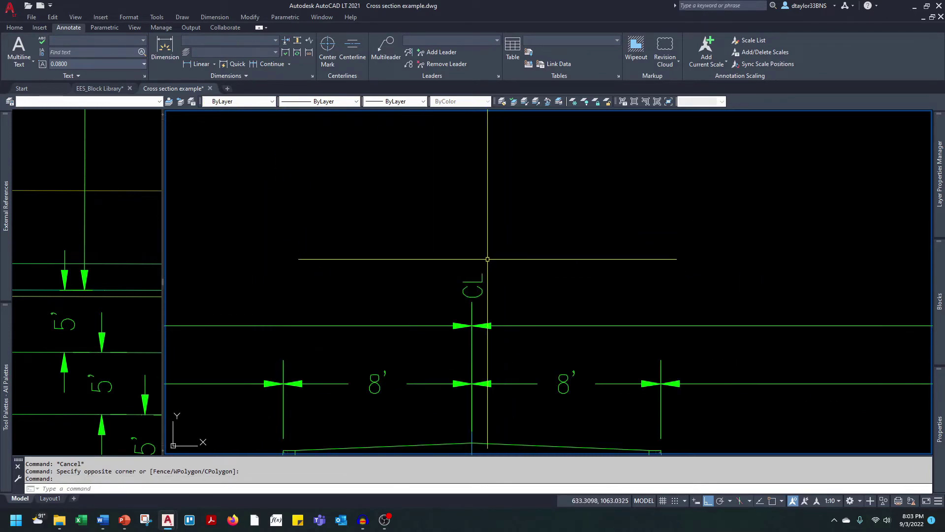
left_click(488, 260)
left_click(469, 295)
scroll(492, 306, "down", 2)
scroll(473, 315, "down", 3)
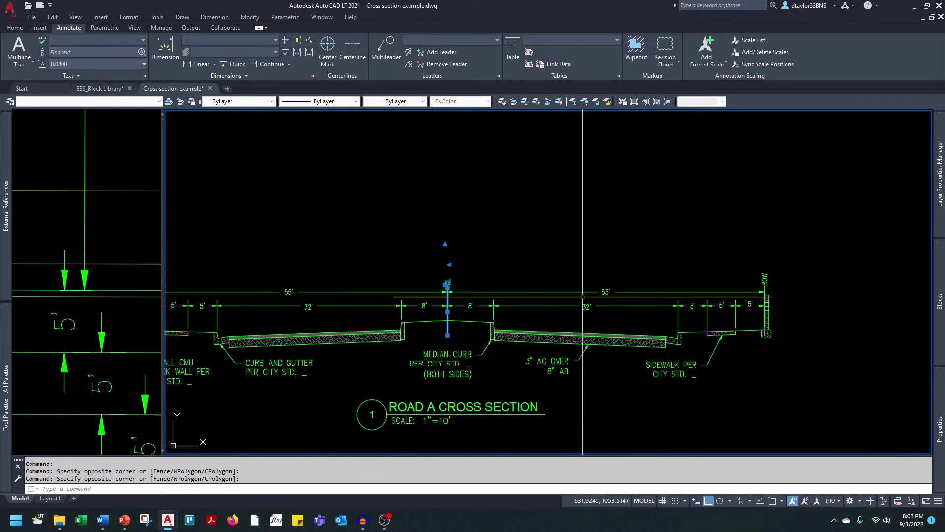
scroll(422, 335, "up", 4)
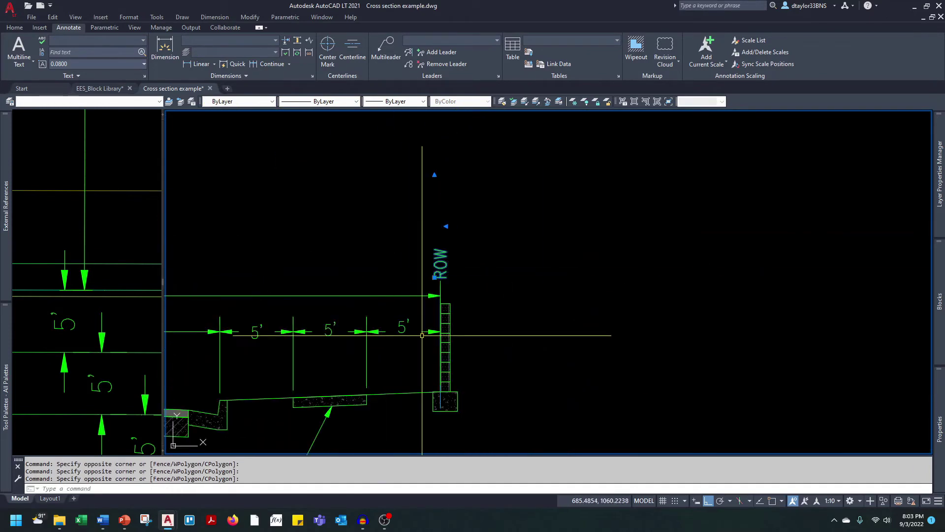
key("space")
left_click(481, 388)
scroll(508, 341, "down", 3)
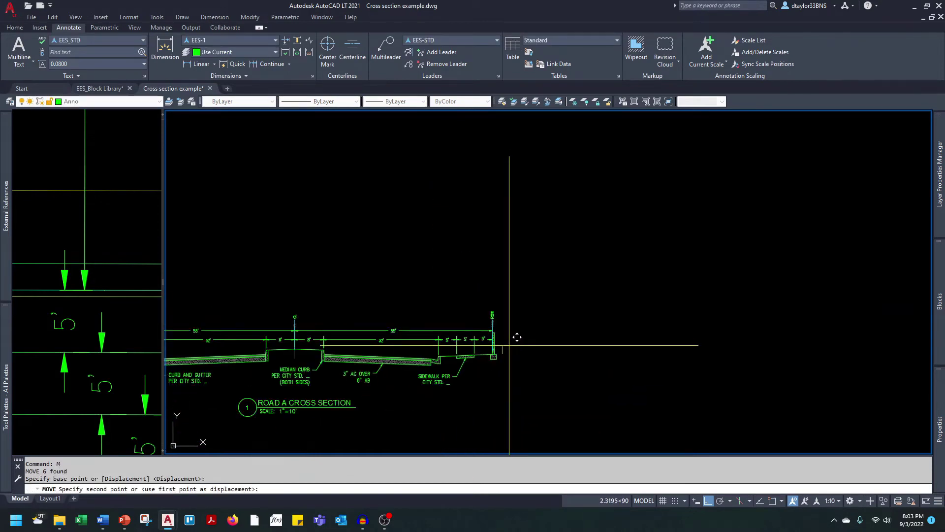
scroll(509, 344, "up", 1)
middle_click_drag(511, 343, 601, 303)
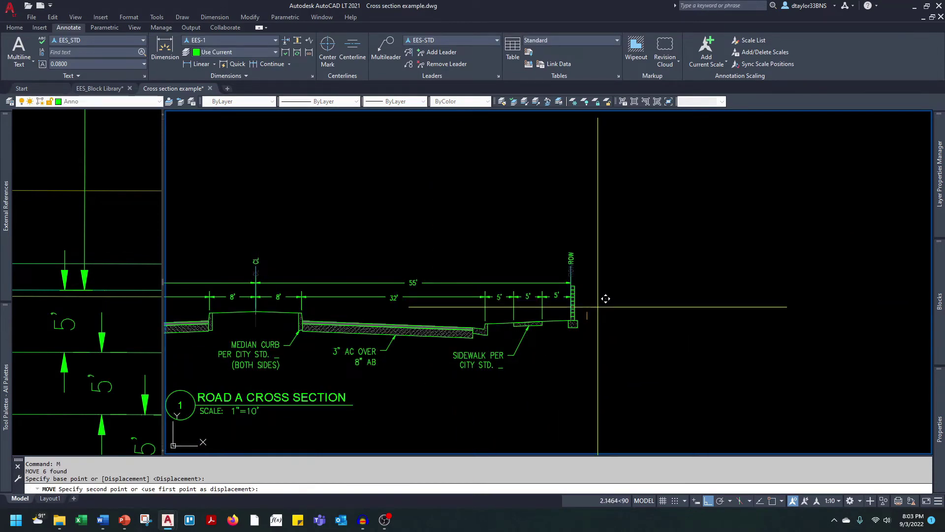
scroll(601, 298, "down", 2)
key("Escape")
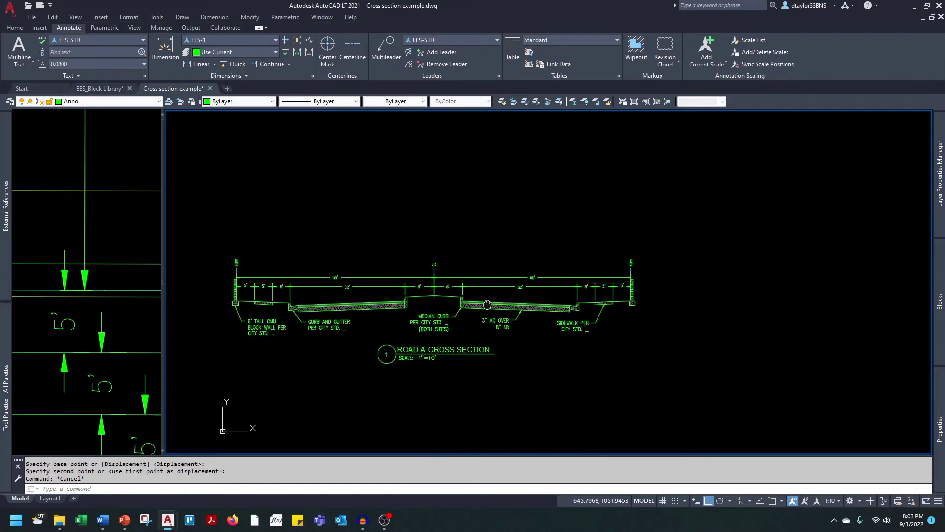
- Draw a horizontal construction line just above the overall dimensions, running past both right-of-way lines
key("Escape")
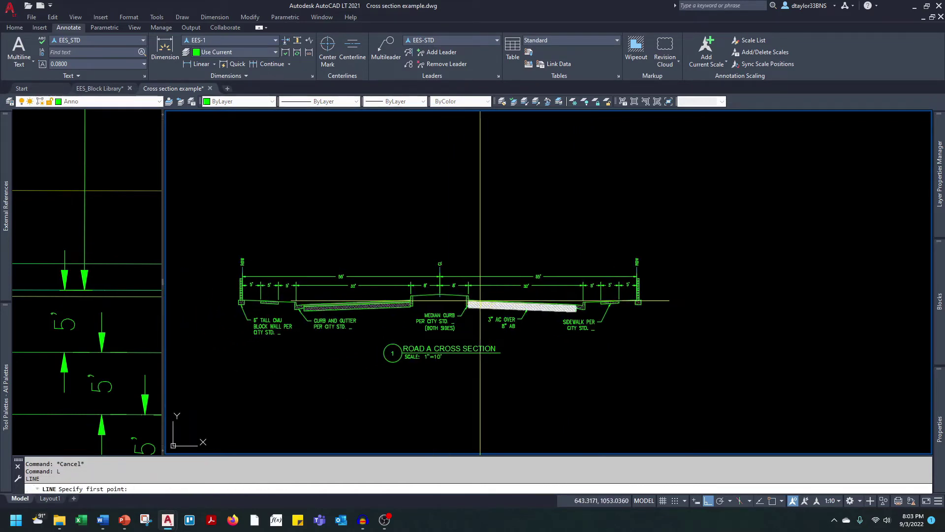
scroll(351, 295, "up", 5)
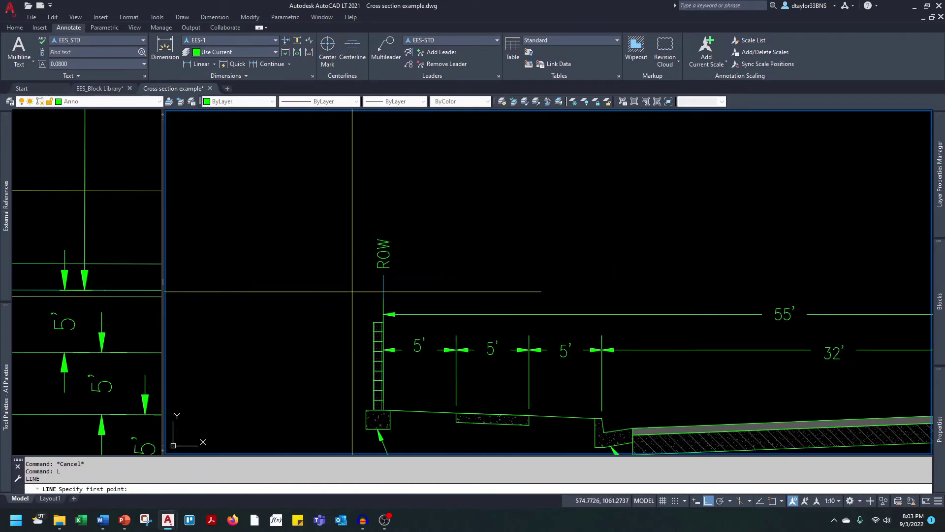
left_click(352, 292)
scroll(492, 333, "down", 5)
middle_click_drag(907, 331, 488, 308)
left_click(490, 308)
key("Escape")
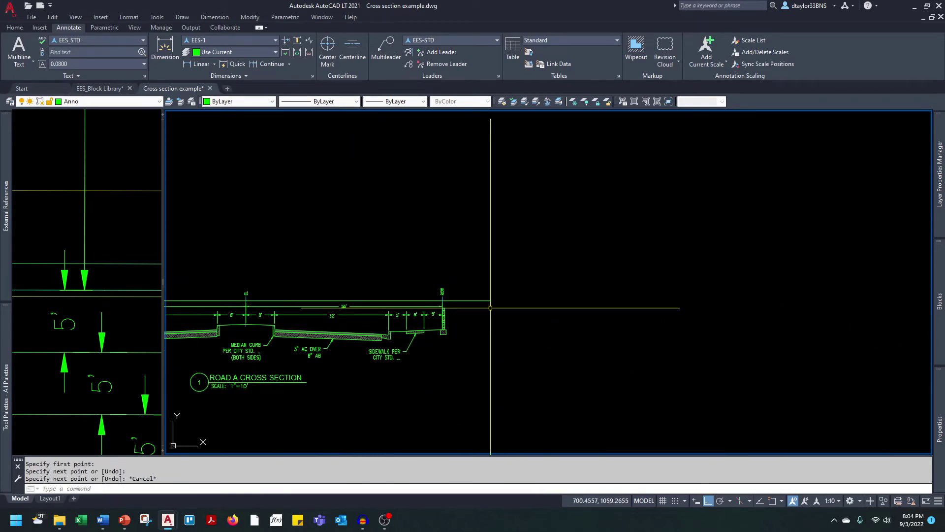
- Trim the right-of-way lines and the centerline below the horizontal construction line
type("tr")
key("space")
scroll(490, 308, "up", 5)
left_click(460, 277)
left_click(435, 316)
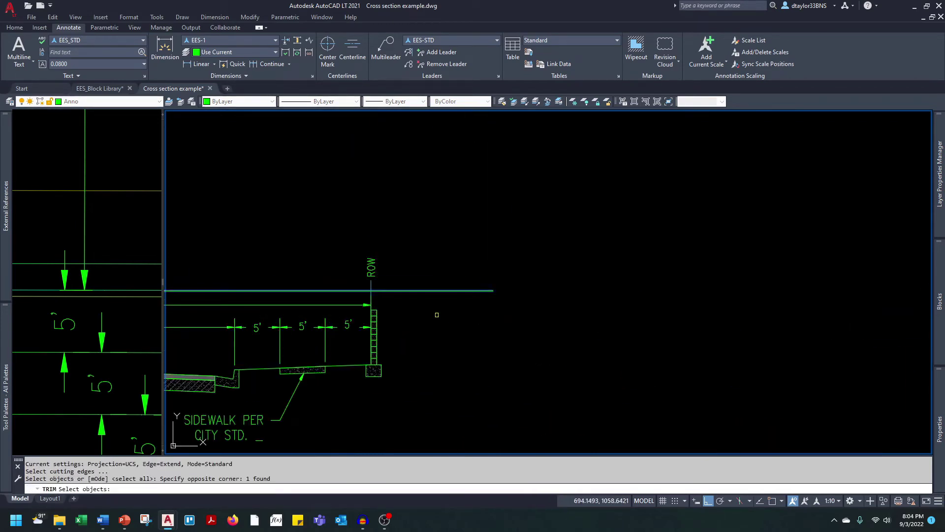
key("Return")
scroll(363, 290, "up", 1)
scroll(368, 291, "up", 5)
left_click(388, 313)
scroll(388, 313, "down", 8)
key("Escape")
- Erase the horizontal construction line above the overall dimensions
left_click(425, 234)
left_click(403, 262)
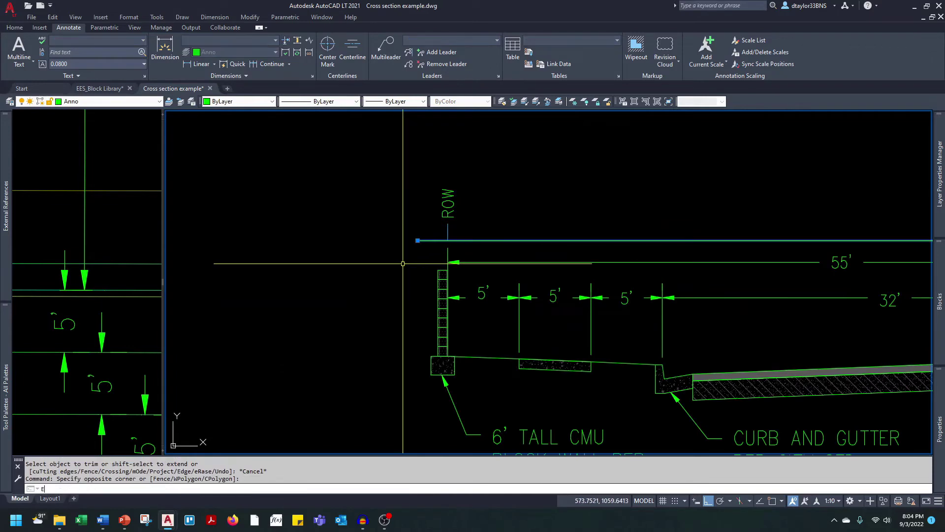
type("e")
key("Escape")
scroll(403, 264, "down", 6)
key("Escape")
key("Escape")
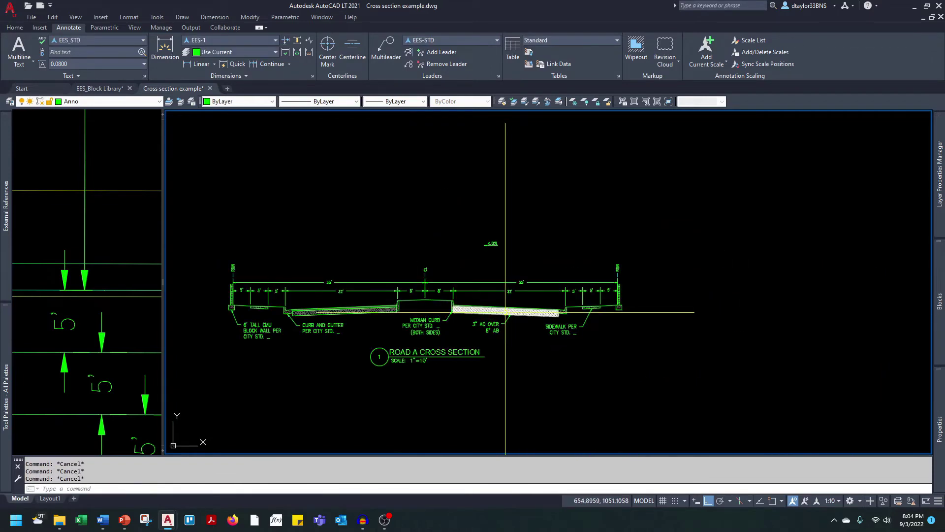
- Move the x.0% slope arrow down onto the surface of the right-hand pavement below the 32' dimension
scroll(498, 256, "up", 4)
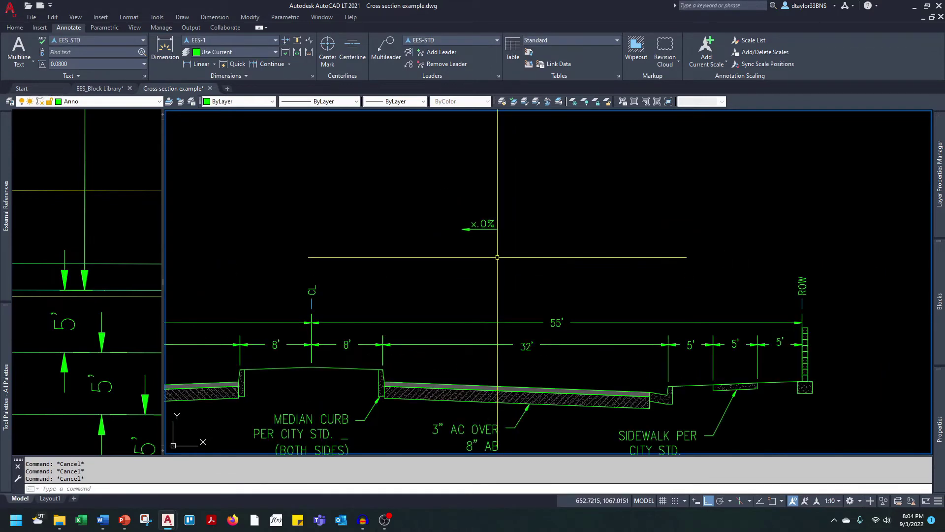
left_click(486, 229)
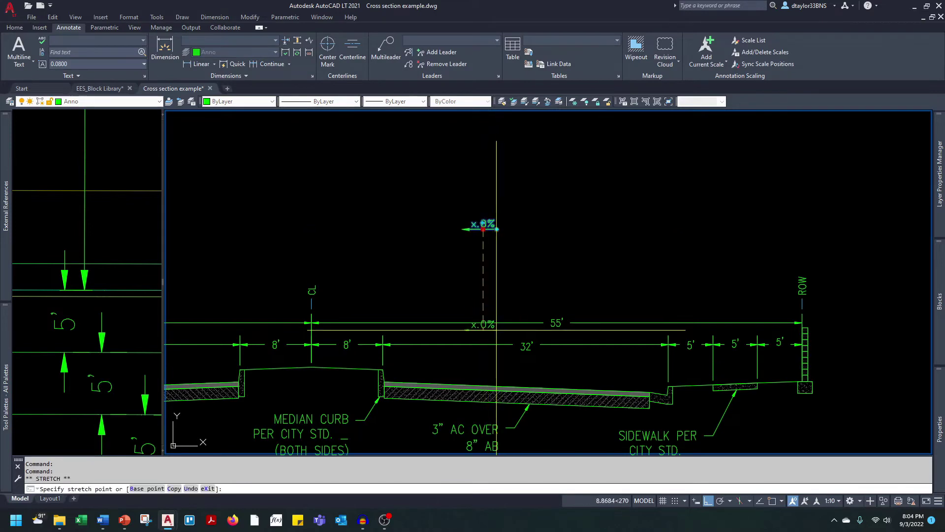
right_click(496, 329, "shift")
left_click(517, 302)
scroll(517, 379, "up", 4)
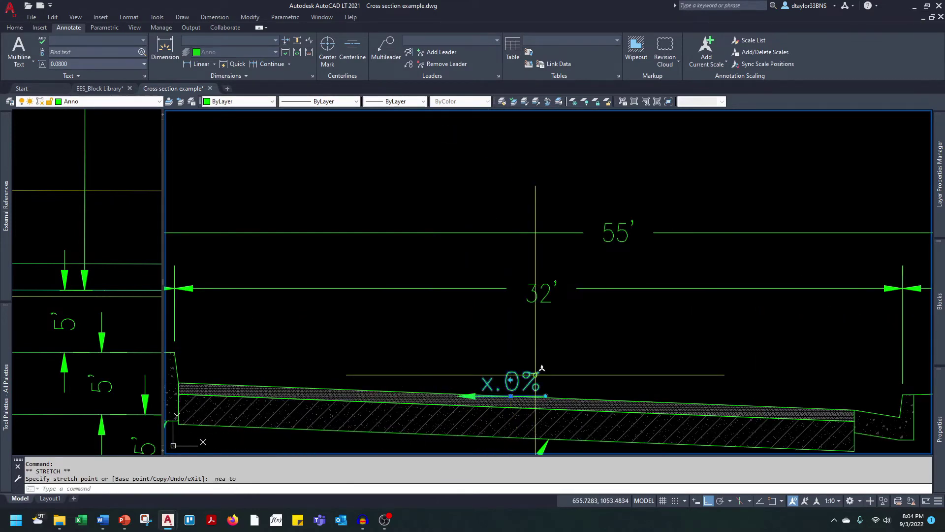
- Rotate the x.0% slope arrow to match the slope of the right-hand pavement surface
key("Escape")
key("Escape")
left_click(521, 387)
left_click(515, 388)
left_click(546, 396)
right_click(543, 393, "shift")
key("r")
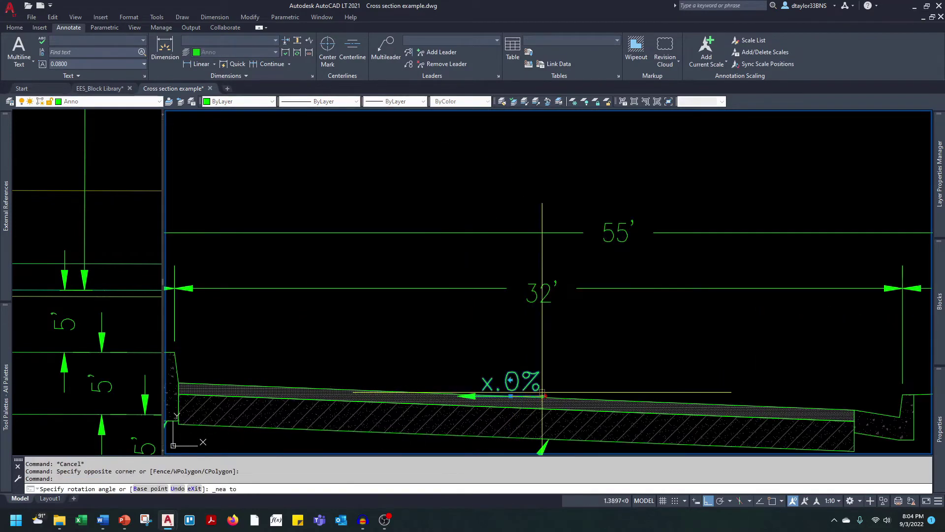
scroll(544, 396, "up", 3)
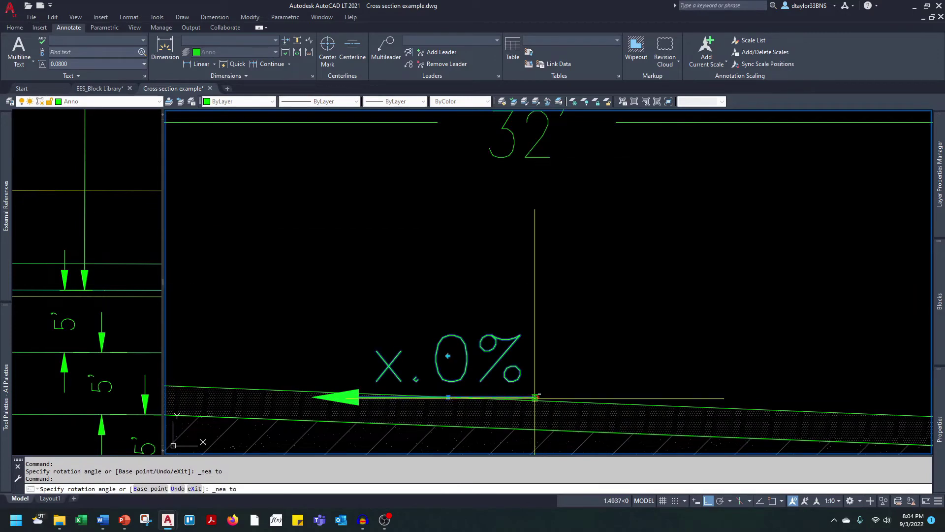
left_click(540, 396)
- Raise the slope arrow slightly above the right-hand pavement and set its slope value to 2%
type("ED")
key("Return")
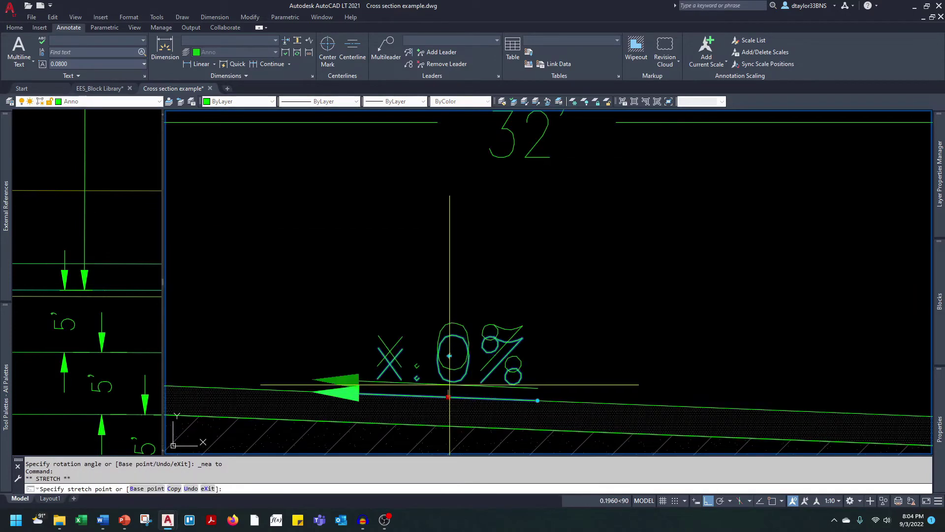
left_click(449, 389)
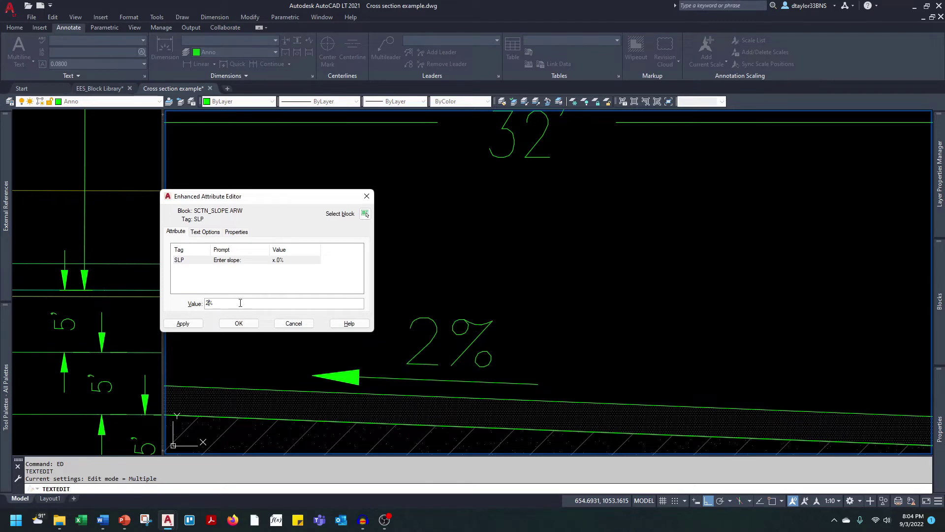
left_click(240, 325)
key("Escape")
- Flip the 2% slope arrow so it points downhill toward the right-hand gutter
left_click(457, 347)
left_click(450, 350)
left_click(450, 338)
scroll(448, 341, "down", 6)
key("Escape")
middle_click_drag(452, 345, 523, 361)
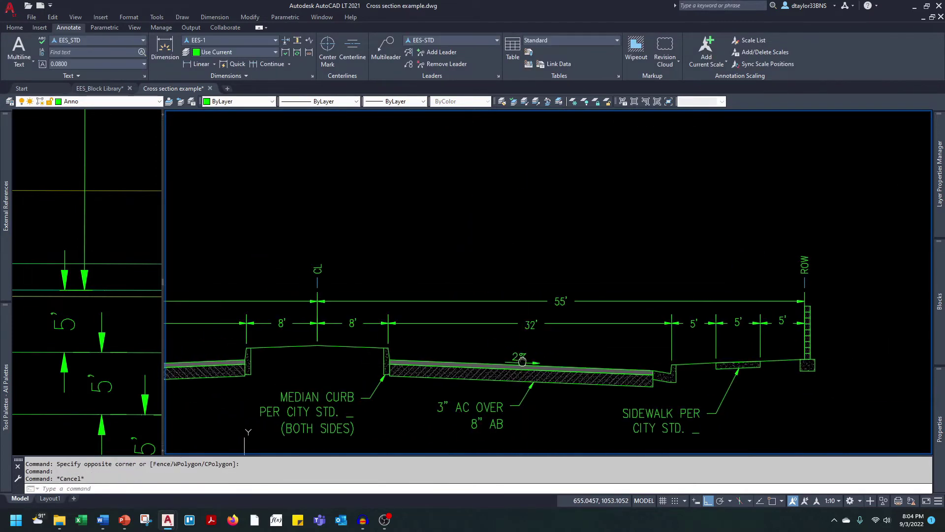
- Copy the 2% slope arrow onto the left-hand pavement surface below its 32' dimension
left_click(522, 355)
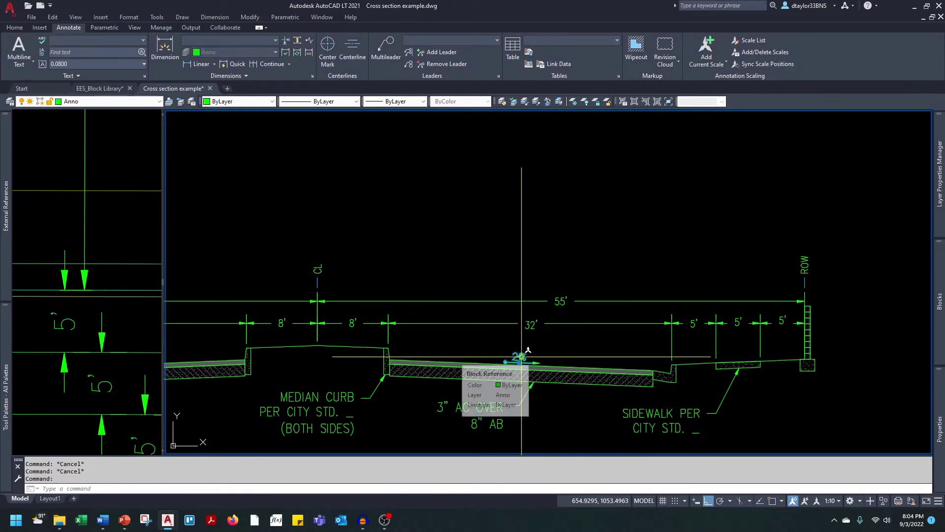
type("CO")
key("Return")
scroll(517, 370, "up", 3)
left_click(516, 378)
scroll(516, 378, "down", 3)
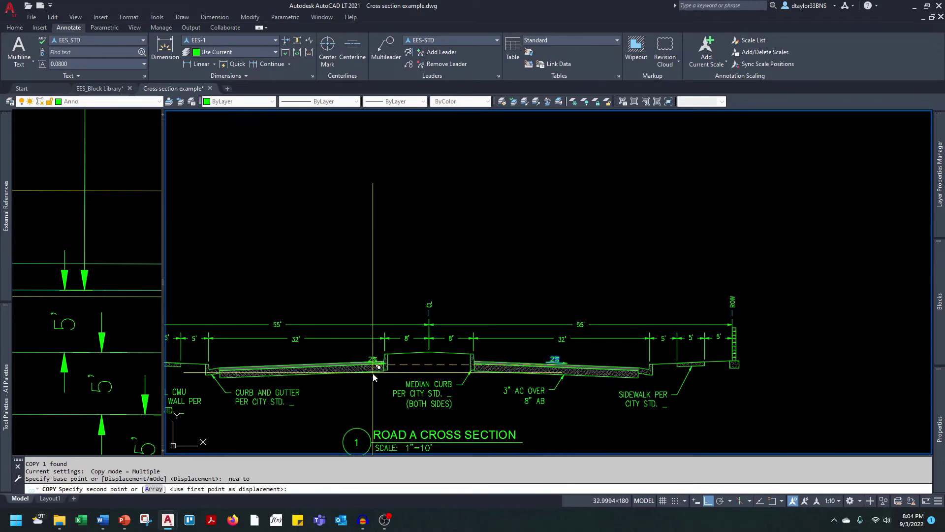
scroll(295, 369, "up", 3)
left_click(287, 362)
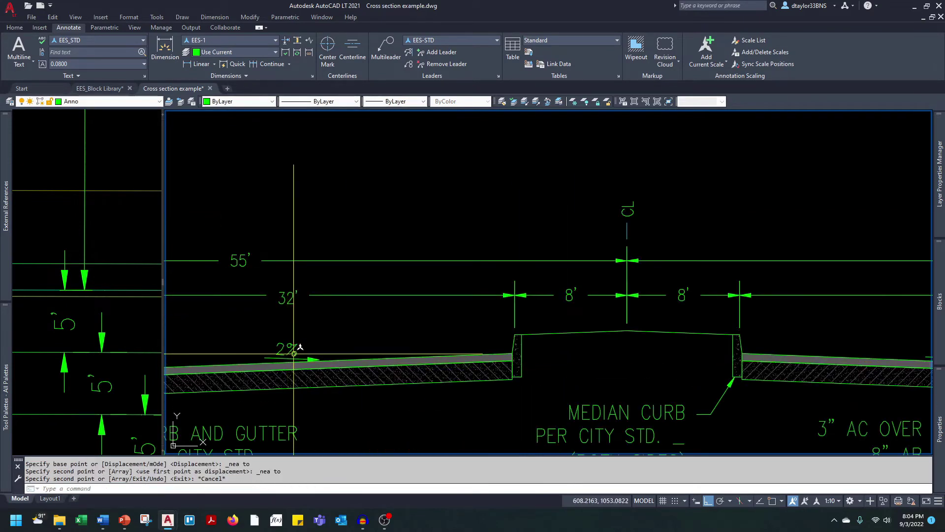
key("Escape")
- Rotate the copied 2% arrow to the left-hand pavement's slope and flip it to point downhill toward the gutter
scroll(257, 361, "up", 3)
key("Escape")
key("Escape")
scroll(244, 361, "up", 3)
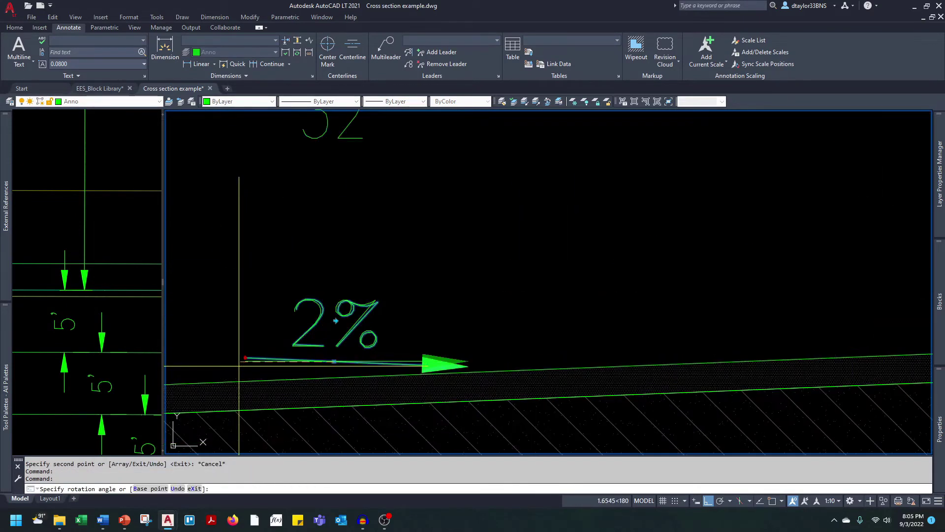
left_click(361, 335)
- Copy the left-hand pavement's 2% slope arrow to just above the right-hand sidewalk
scroll(416, 348, "down", 4)
type("co")
key("space")
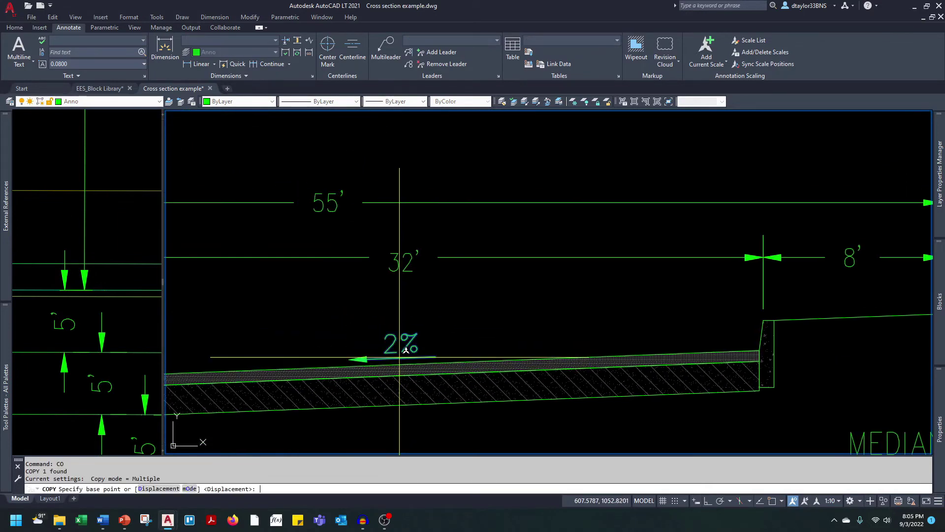
left_click(398, 357)
scroll(296, 356, "down", 7)
scroll(584, 349, "up", 6)
scroll(467, 374, "up", 4)
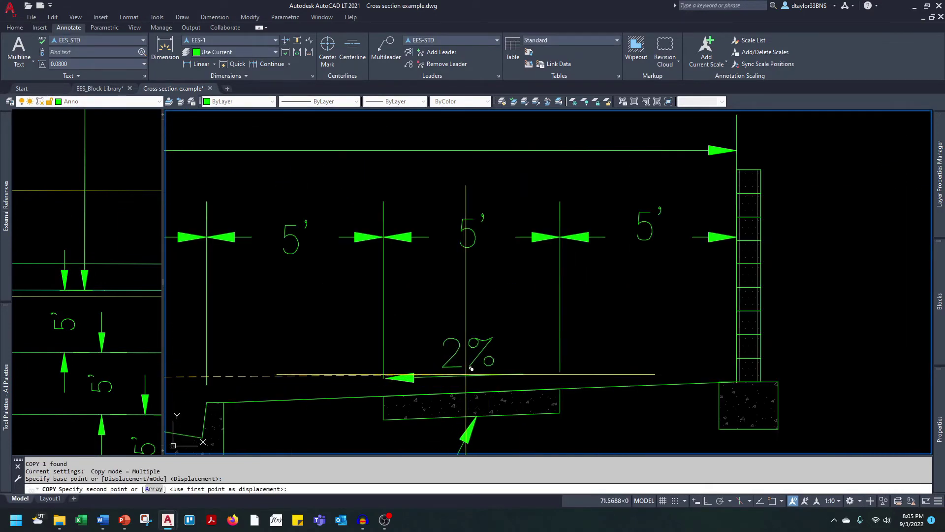
left_click(487, 382)
key("Escape")
- Change the slope value of the right-hand sidewalk arrow to 2% (MAX)
scroll(467, 344, "down", 2)
left_click(471, 350)
type("ed")
key("Return")
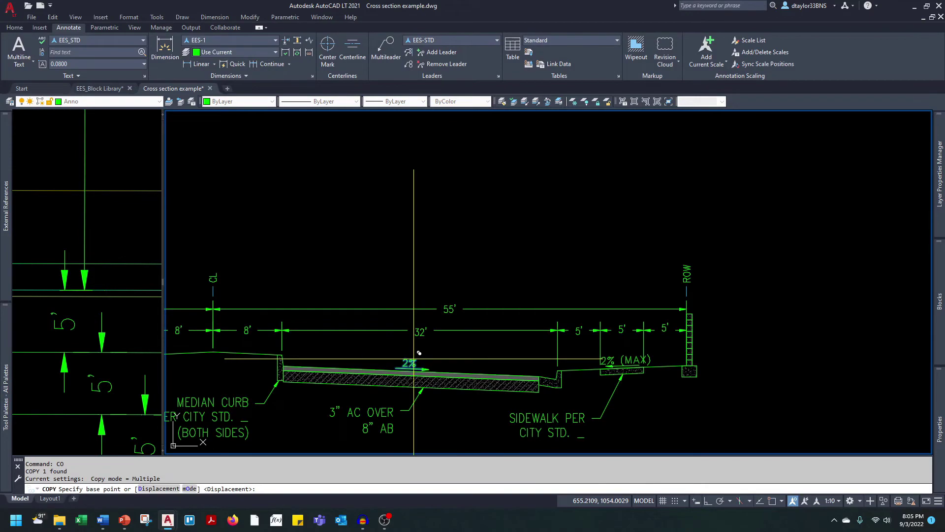
- Copy the right-hand pavement's 2% slope arrow to just above the left-hand sidewalk
scroll(492, 296, "down", 2)
scroll(598, 297, "up", 5)
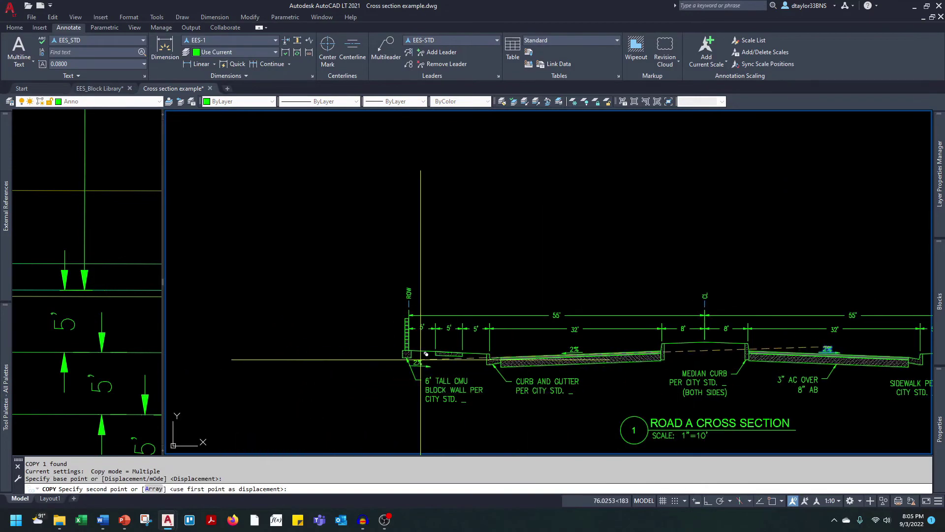
left_click(572, 290)
key("Escape")
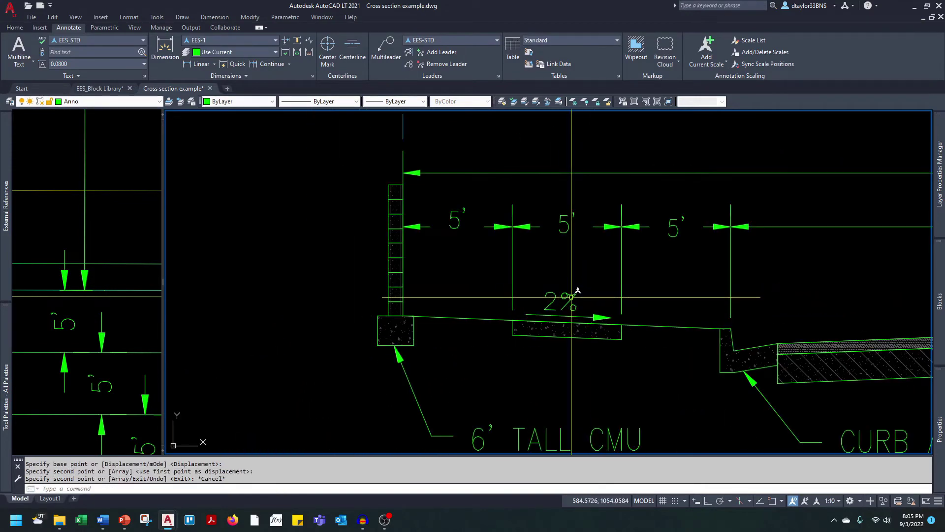
- Change the slope value of the left-hand sidewalk arrow to 2% (MAX)
type("ed")
key("space")
left_click(569, 300)
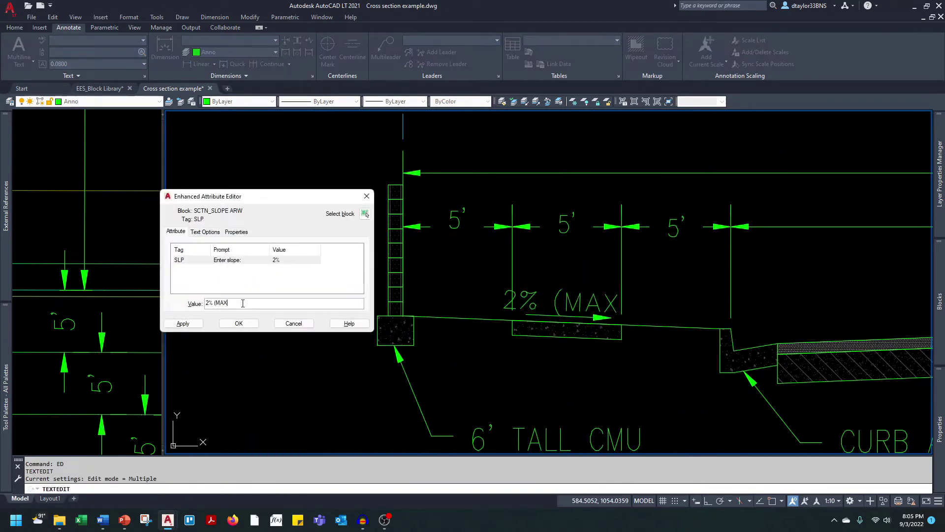
- Shorten the 5' dimension's extension line at the street-side edge of the left-hand sidewalk to clear the slope text
left_click(468, 274)
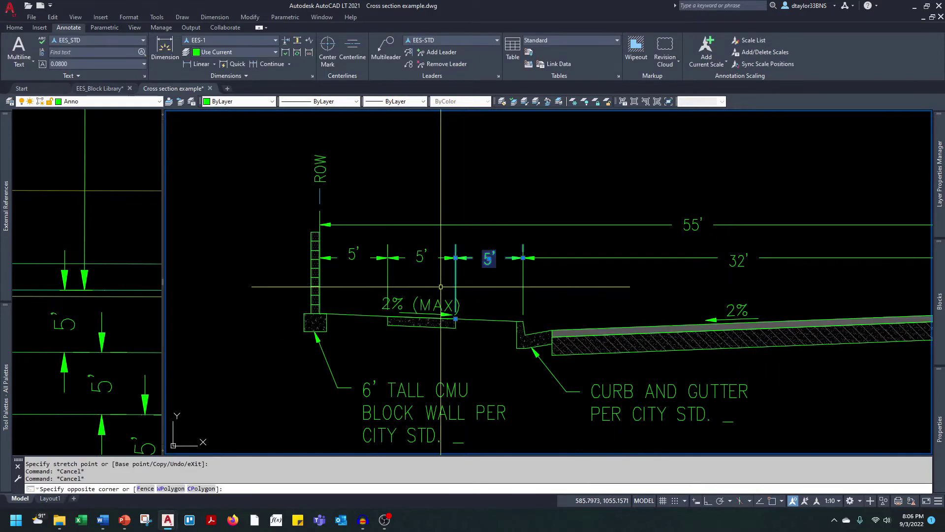
left_click(441, 287)
scroll(458, 316, "up", 2)
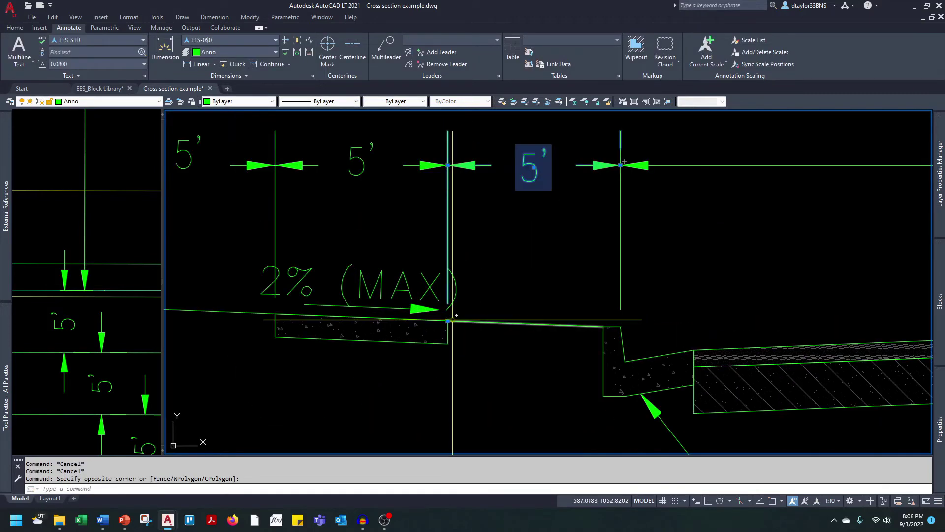
left_click(447, 321)
right_click(448, 320, "shift")
left_click(461, 288)
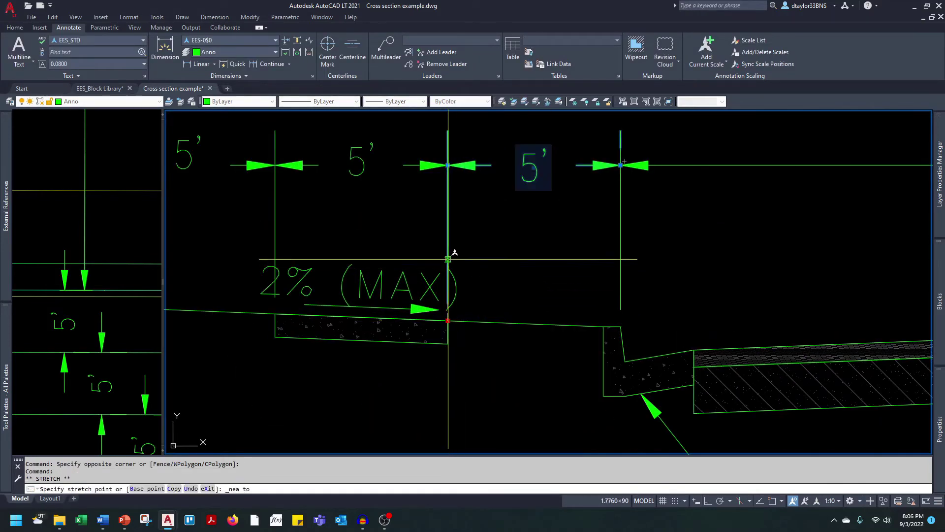
left_click(448, 259)
key("Escape")
- Shorten the 5' dimension's extension line at the wall-side edge of the left-hand sidewalk to clear the slope text
left_click(329, 247)
left_click(260, 260)
left_click(275, 314)
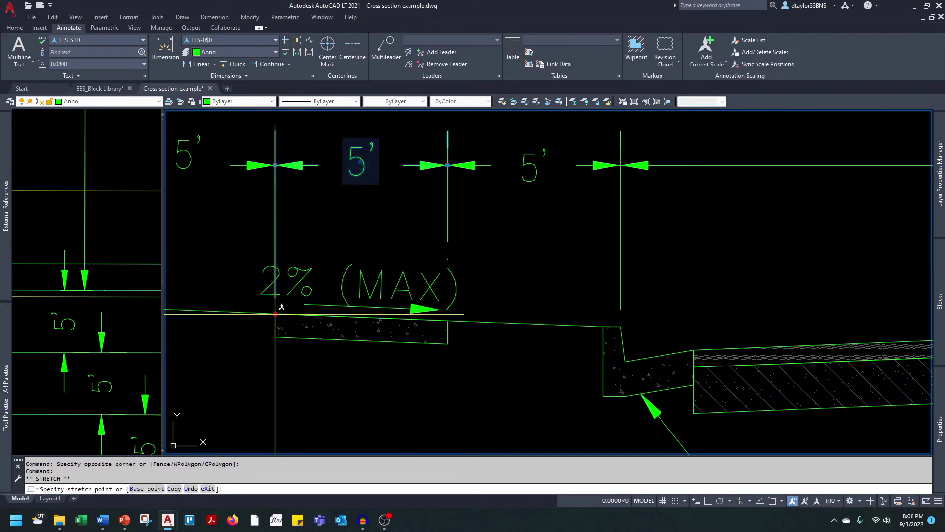
right_click(274, 314, "shift")
left_click(283, 285)
left_click(275, 254)
scroll(376, 294, "down", 5)
middle_click_drag(442, 291, 355, 302)
key("Escape")
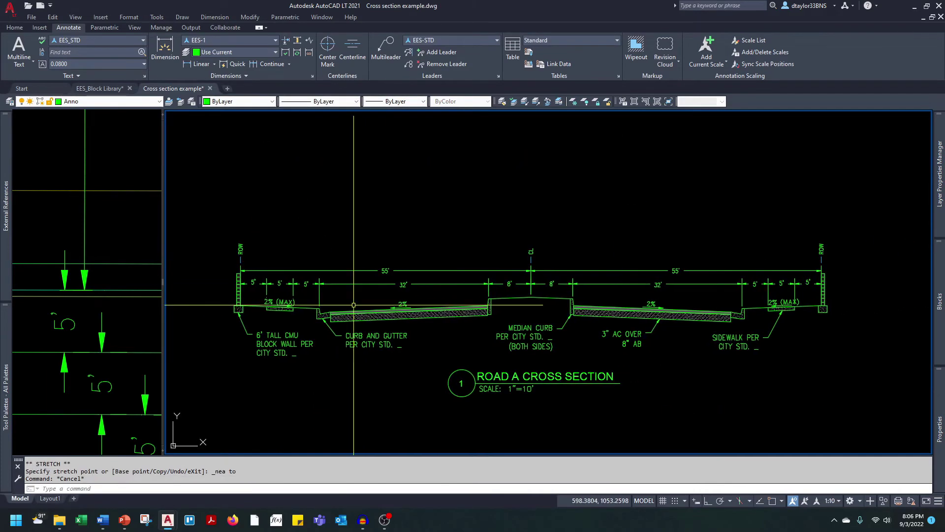
- Draw a short horizontal ground line outward from the top outer corner of the right-hand wall footing
type("l")
key("Escape")
key("Escape")
middle_click_drag(603, 336, 517, 369)
type("l")
key("Return")
scroll(733, 350, "up", 5)
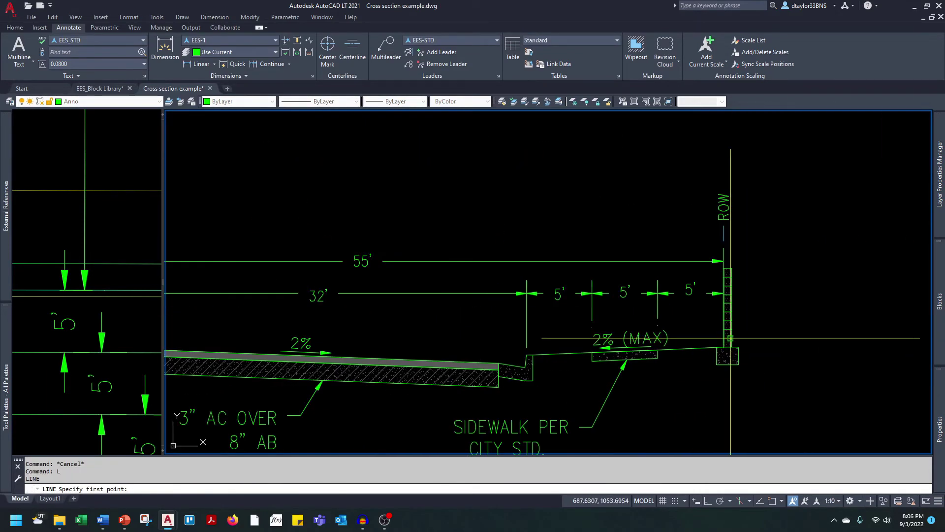
left_click(741, 354)
scroll(514, 346, "down", 5)
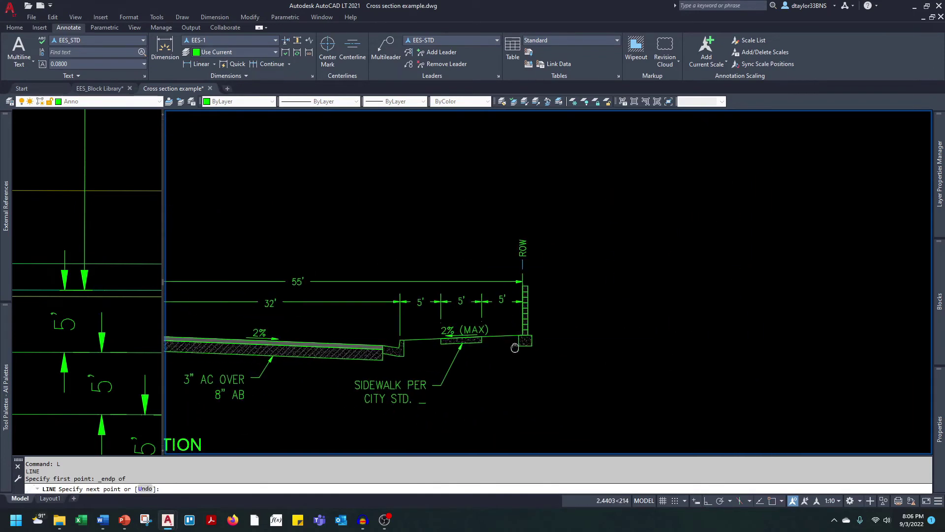
key("F8")
left_click(581, 322)
key("Escape")
- Copy the horizontal ground line to the outer side of the left-hand wall footing, ending at the footing's top corner
left_click(577, 314)
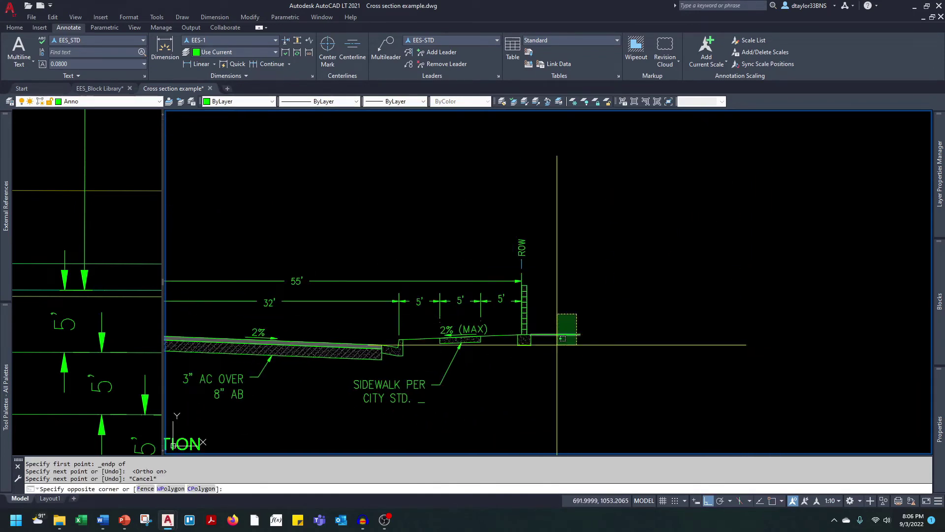
left_click(558, 346)
type("co")
key("Return")
left_click(580, 336)
scroll(580, 336, "down", 7)
right_click(487, 345, "shift")
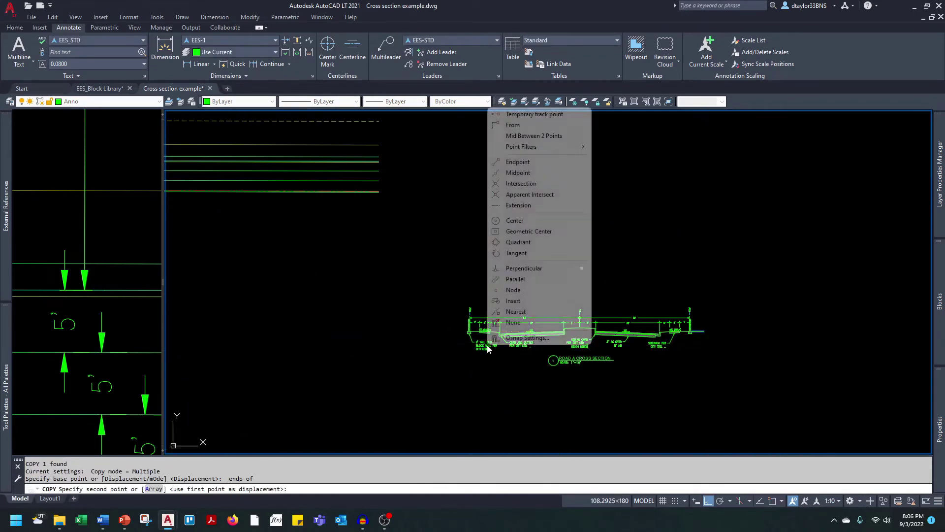
key("e")
scroll(482, 337, "up", 8)
left_click(401, 270)
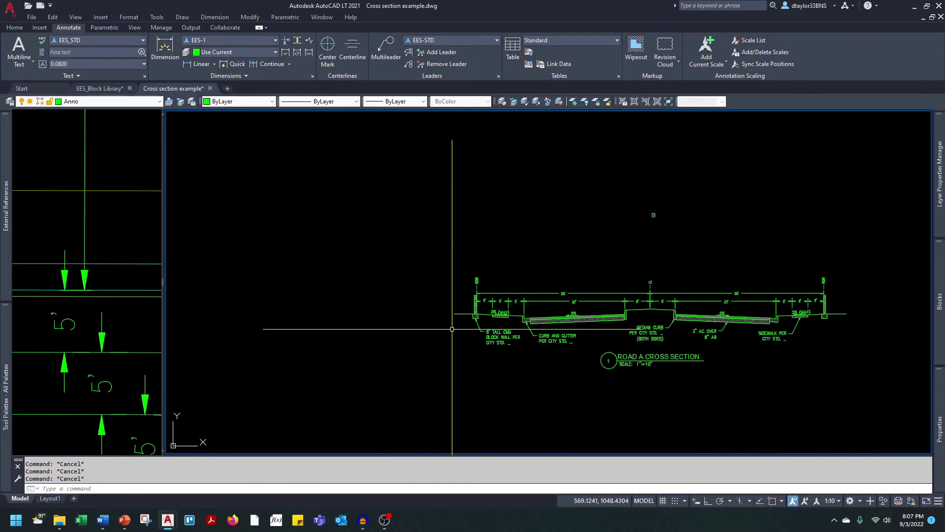
- Start a boundary polyline at the outer end of the left-hand ground line and trace it around the left-hand wall footing
middle_click_drag(463, 328, 424, 329)
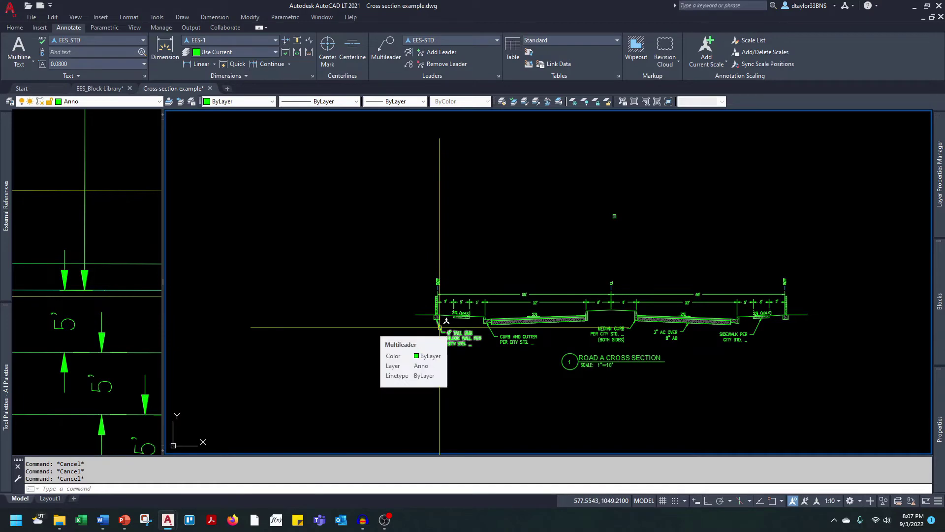
type("PLINE Specify start point:")
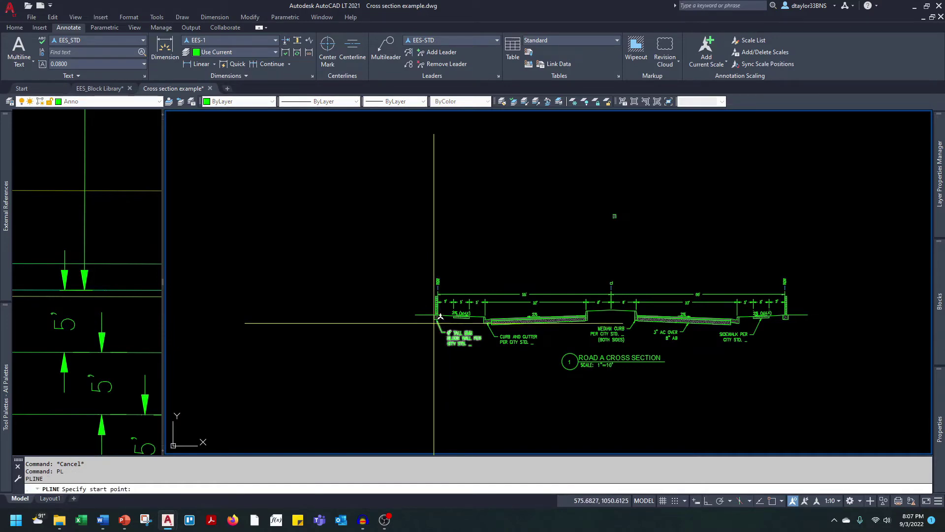
scroll(411, 320, "up", 4)
left_click(438, 286)
scroll(563, 285, "up", 2)
left_click(560, 285)
left_click(560, 351)
left_click(644, 353)
left_click(647, 286)
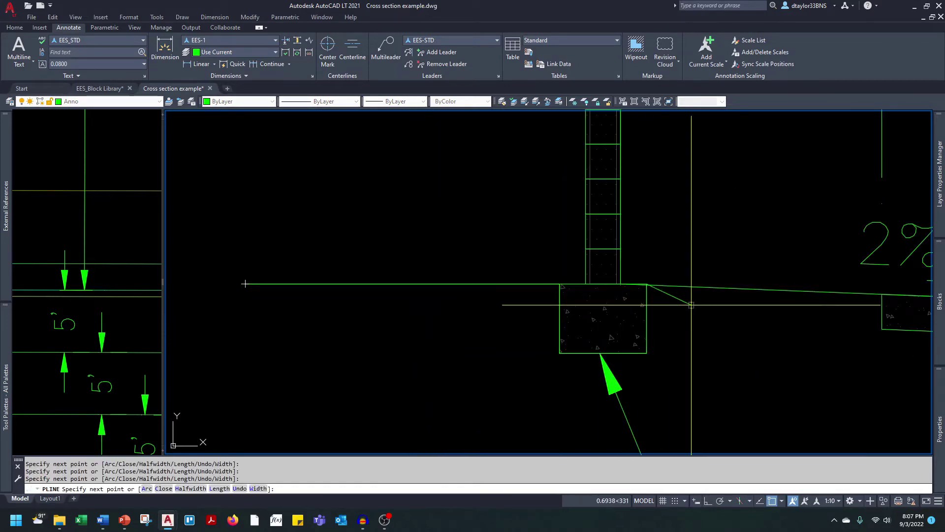
- Continue the boundary polyline along the left-hand sidewalk, curb and gutter, and pavement base to the back of the median curb
middle_click_drag(691, 305, 261, 285)
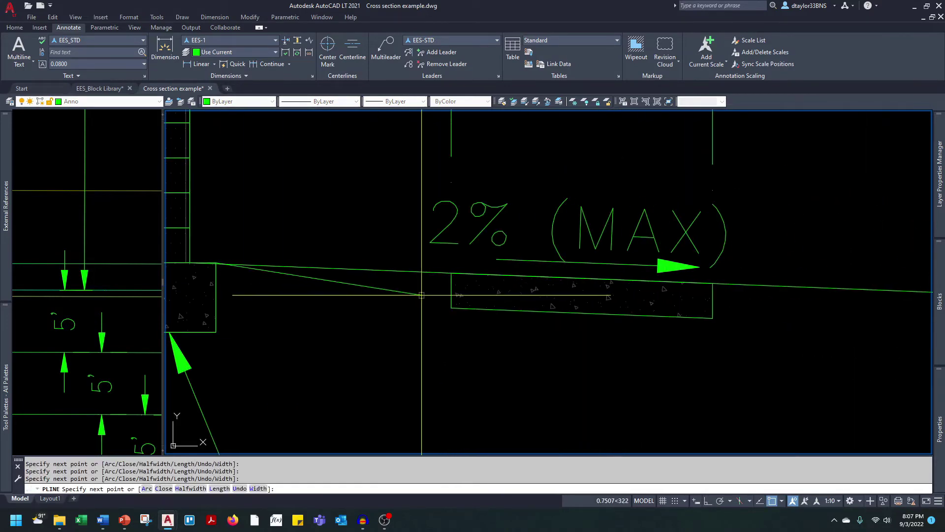
left_click(712, 284)
scroll(713, 283, "down", 4)
middle_click_drag(718, 291, 277, 339)
left_click(362, 336)
left_click(363, 377)
scroll(387, 374, "up", 4)
left_click(465, 365)
left_click(597, 333)
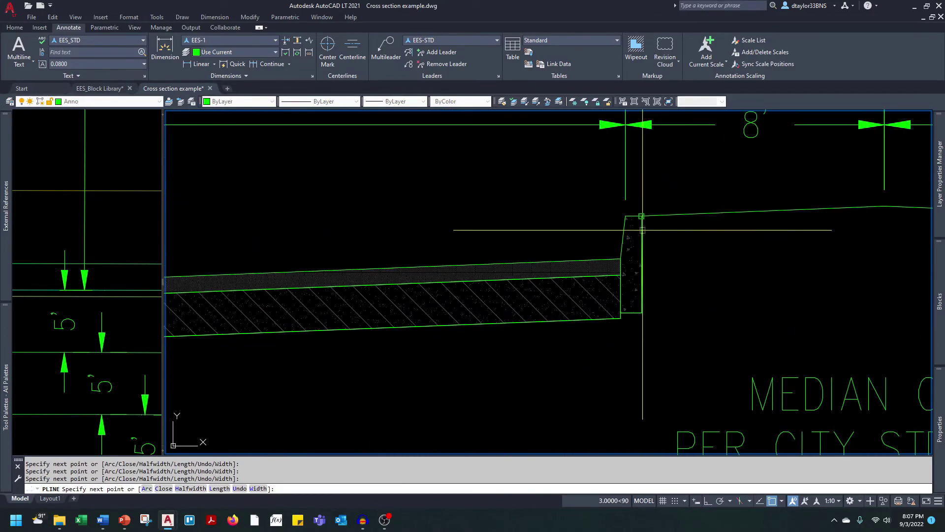
left_click(643, 230)
- Continue the boundary polyline across the median, around the right-hand median curb, and along the pavement base to the gutter
scroll(643, 230, "down", 2)
scroll(454, 362, "up", 4)
left_click(500, 401)
left_click(540, 416)
left_click(546, 294)
scroll(566, 278, "up", 4)
left_click(522, 255)
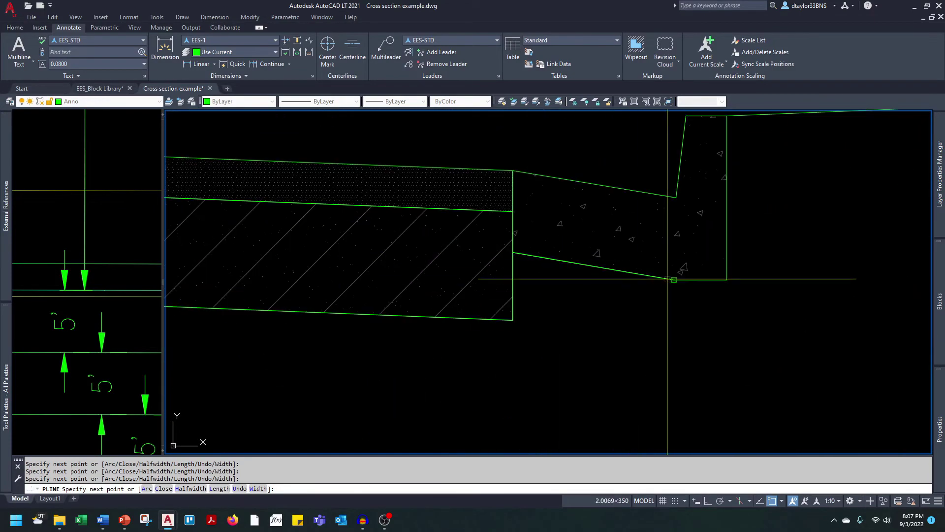
- Continue the boundary polyline past the right-hand sidewalk and around the wall footing to the outer end of the ground line
scroll(667, 279, "down", 4)
scroll(542, 340, "up", 6)
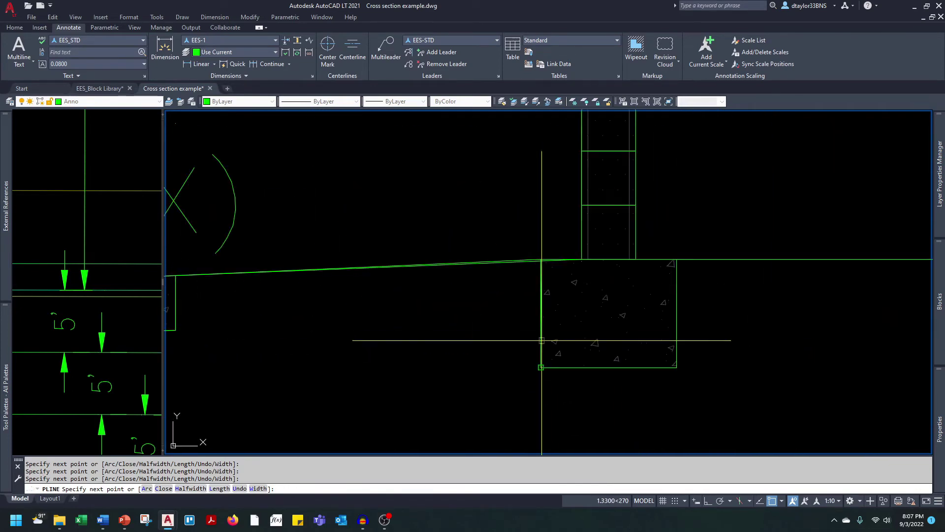
left_click(542, 340)
left_click(677, 368)
left_click(683, 256)
scroll(684, 256, "down", 4)
scroll(578, 332, "down", 5)
left_click(591, 331)
- Close the boundary polyline with an irregular lower edge beneath the whole section, back to the left-hand ground line's outer end
left_click(588, 364)
left_click(484, 371)
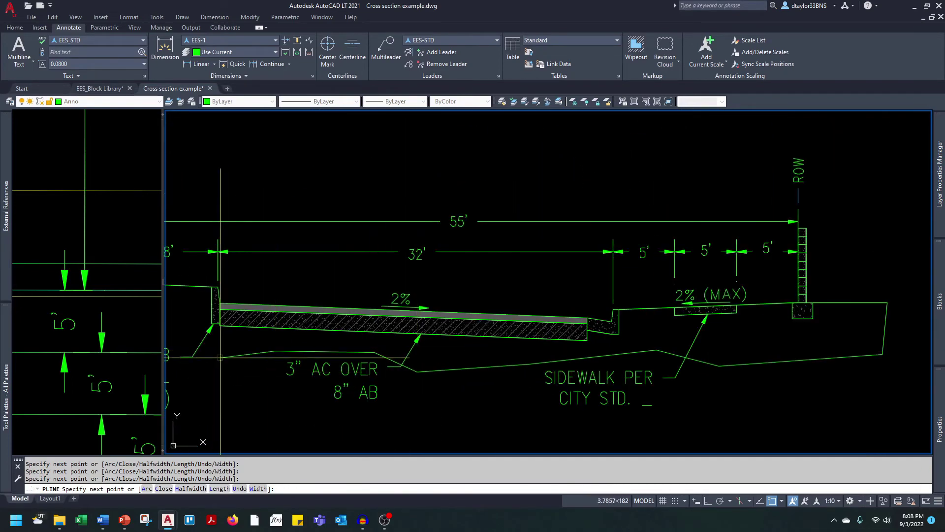
left_click(221, 357)
middle_click_drag(220, 357, 650, 353)
left_click(608, 330)
left_click(495, 331)
left_click(377, 362)
middle_click_drag(378, 362, 869, 336)
left_click(739, 335)
left_click(591, 337)
left_click(271, 319)
left_click(272, 273)
key("Escape")
key("Escape")
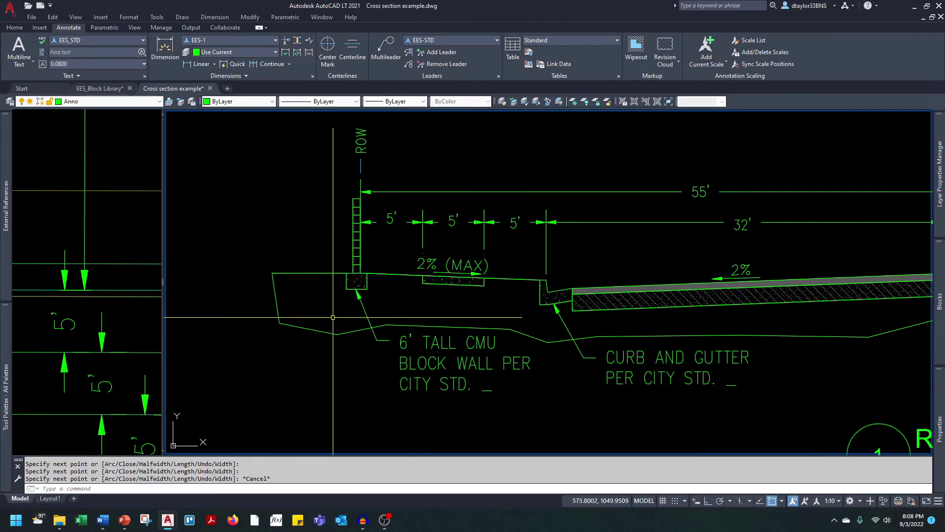
- Hatch the ground area inside the closed boundary and match the new hatch's properties to an existing earth hatch
scroll(352, 323, "down", 2)
type("h")
left_click(353, 326)
type("ma")
left_click(457, 212)
scroll(457, 213, "down", 10)
scroll(419, 315, "up", 4)
left_click(408, 286)
key("Escape")
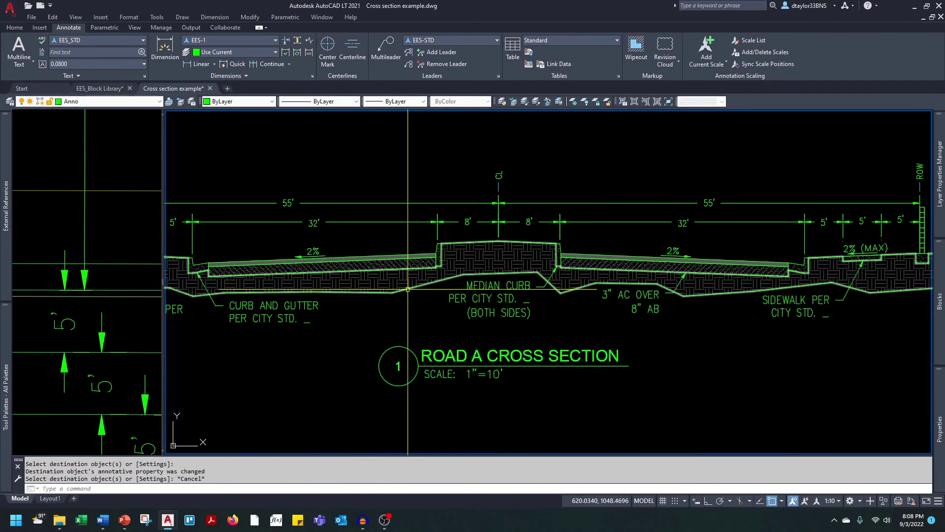
- Delete the closed boundary polyline outlining the hatched ground beneath the Road A section
left_click(426, 298)
key("Delete")
key("Escape")
key("Escape")
scroll(439, 295, "down", 2)
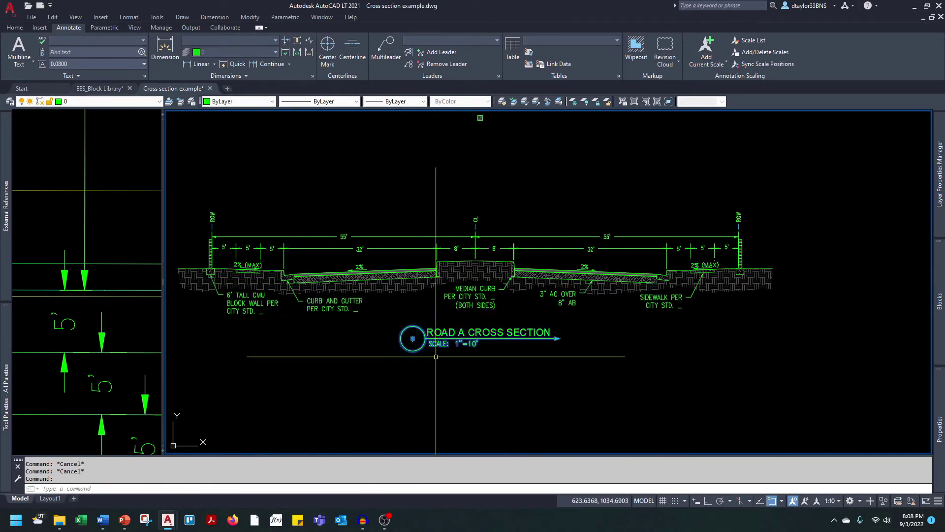
- Move the Road A detail title beneath the section's left-hand end and extend its underline to the section's right-hand end
left_click(413, 339)
left_click(414, 339)
scroll(392, 340, "down", 3)
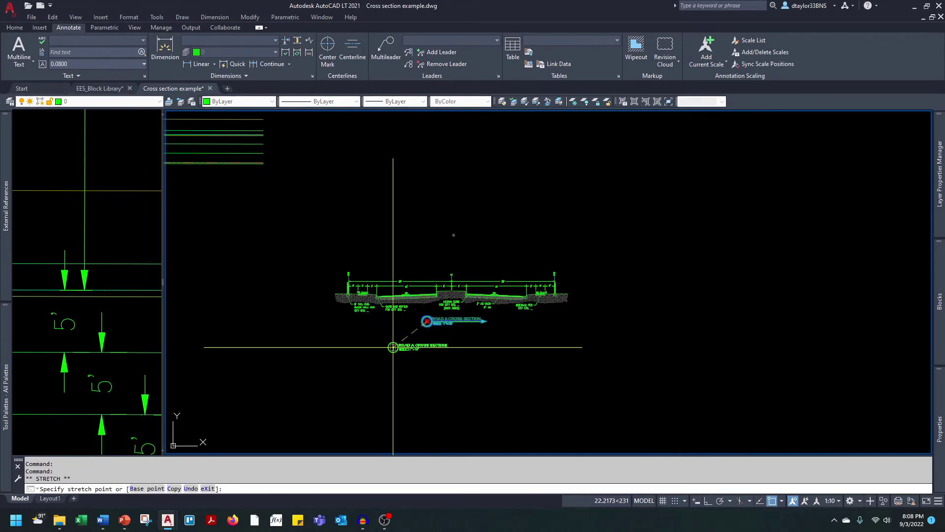
scroll(360, 320, "up", 3)
left_click(284, 308)
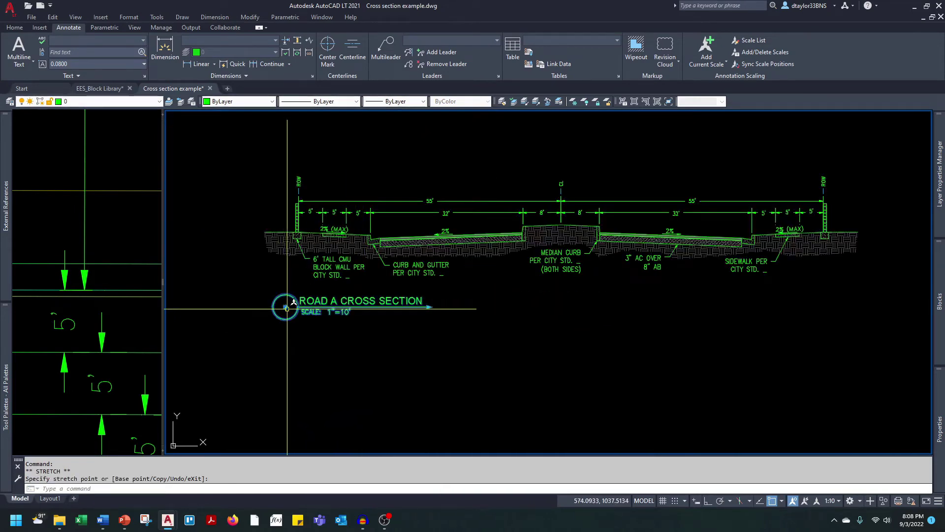
key("Escape")
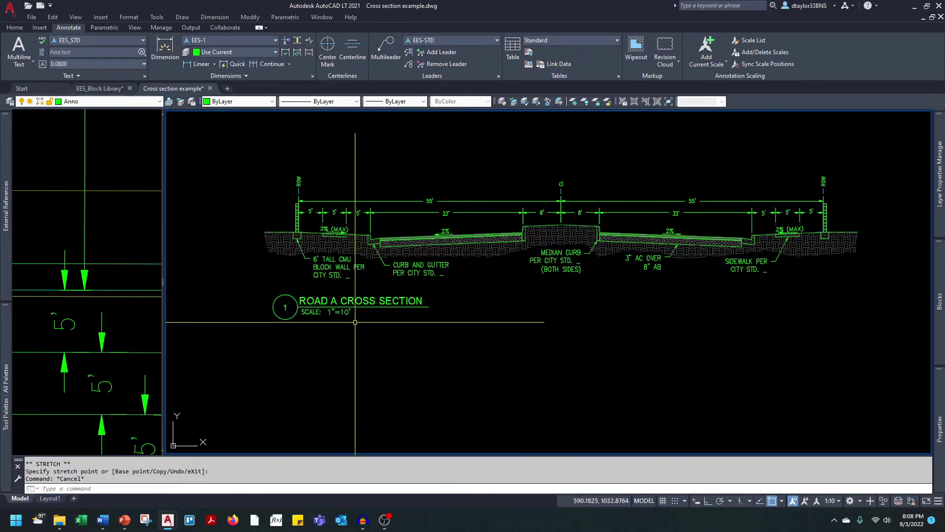
left_click(422, 306)
left_click(428, 307)
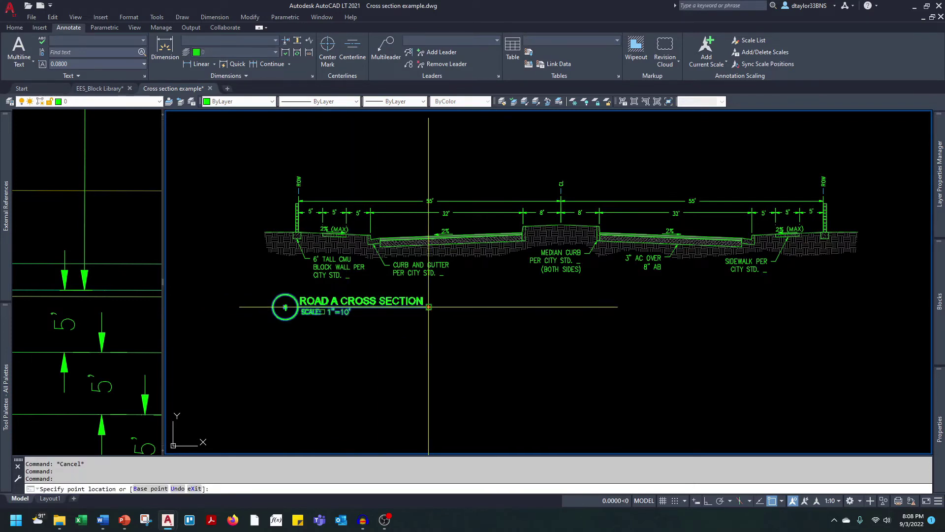
scroll(429, 306, "down", 2)
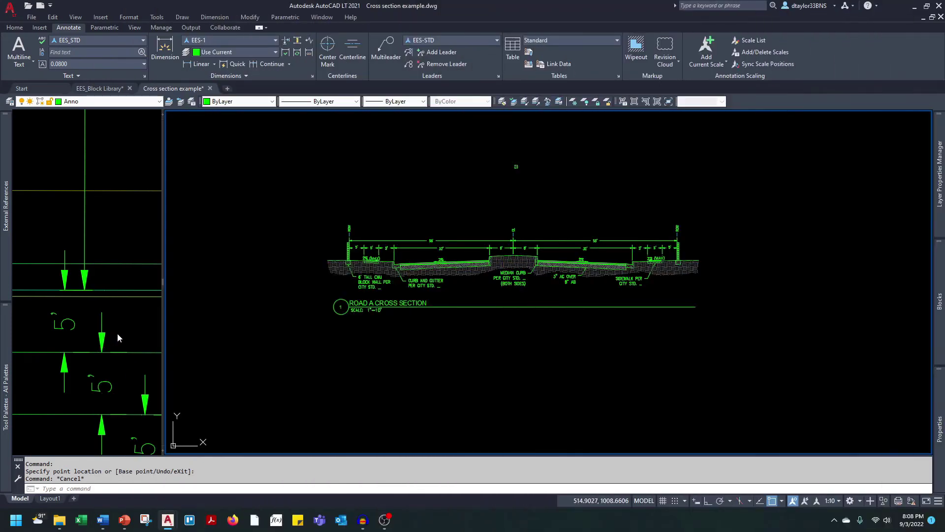
- Copy the CL label and the right-hand ROW label straight down below the Road A section
left_click(117, 333)
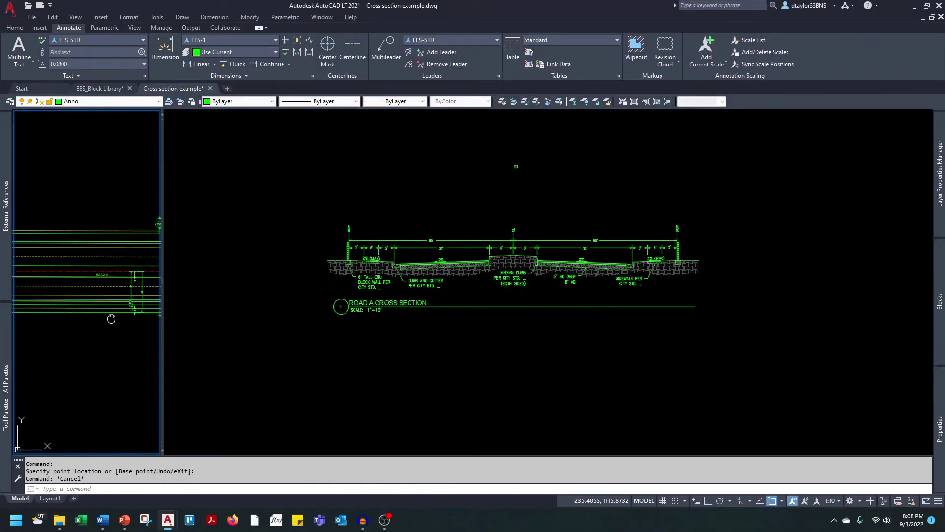
middle_click_drag(111, 319, 155, 209)
scroll(156, 236, "down", 5)
scroll(111, 275, "up", 5)
middle_click_drag(113, 293, 55, 230)
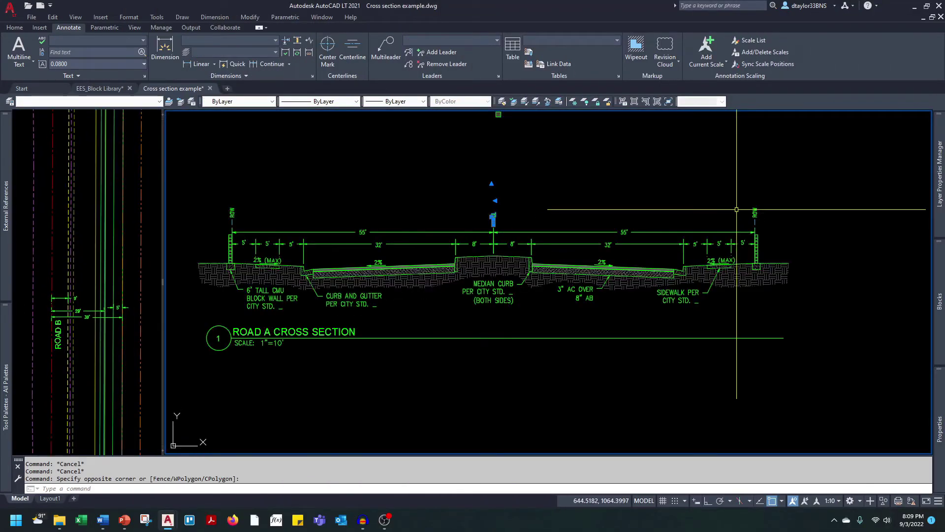
scroll(736, 210, "up", 4)
left_click(785, 200)
left_click(743, 247)
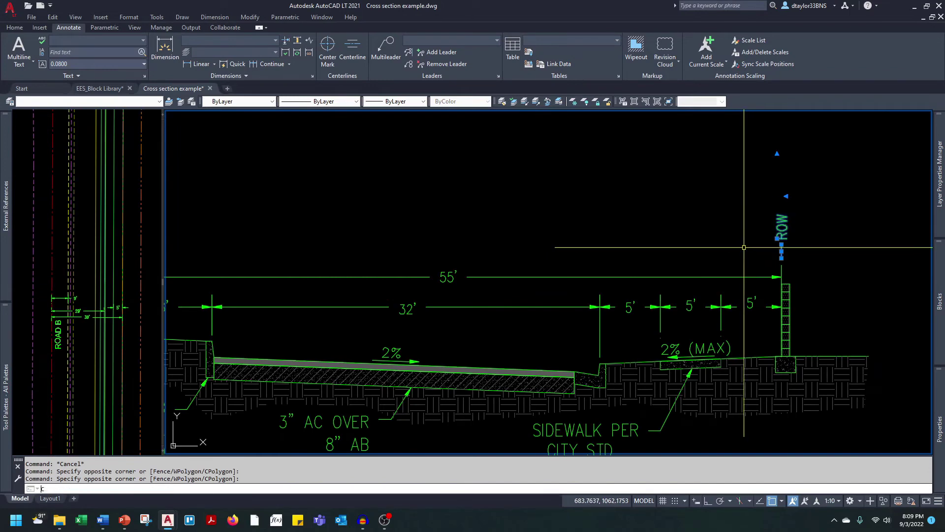
type("co")
key("Return")
scroll(559, 192, "down", 5)
left_click(550, 181)
key("F8")
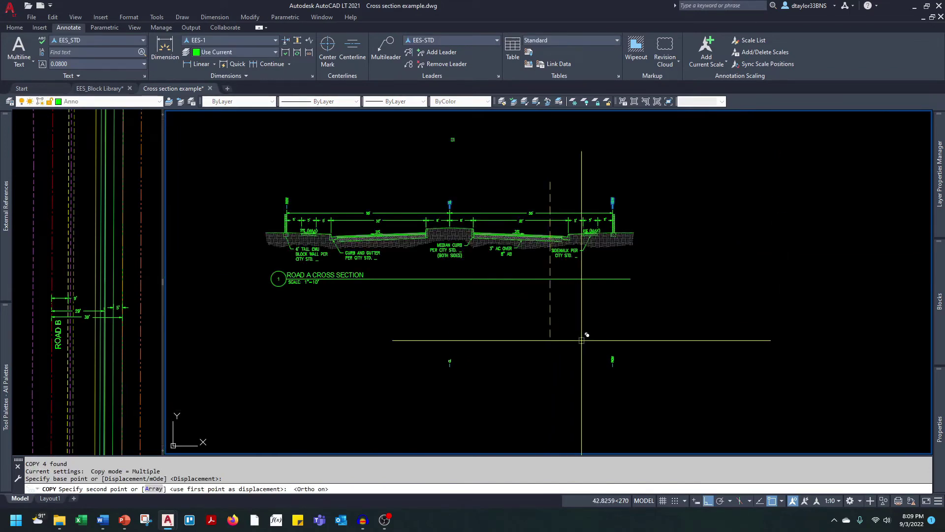
left_click(574, 342)
key("Escape")
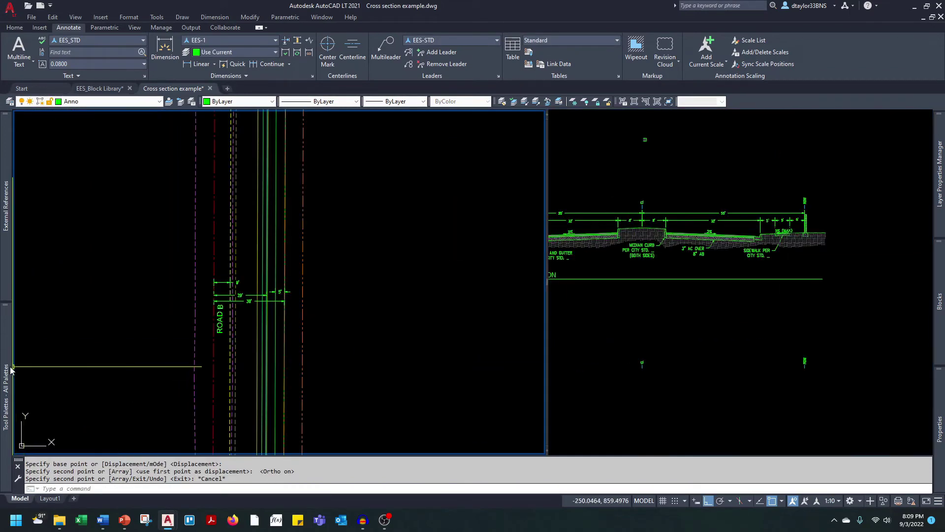
- Insert a section marker on the left side of Road B in the plan, with sheet number C3.0 and detail number 2
mouse_move(11, 369)
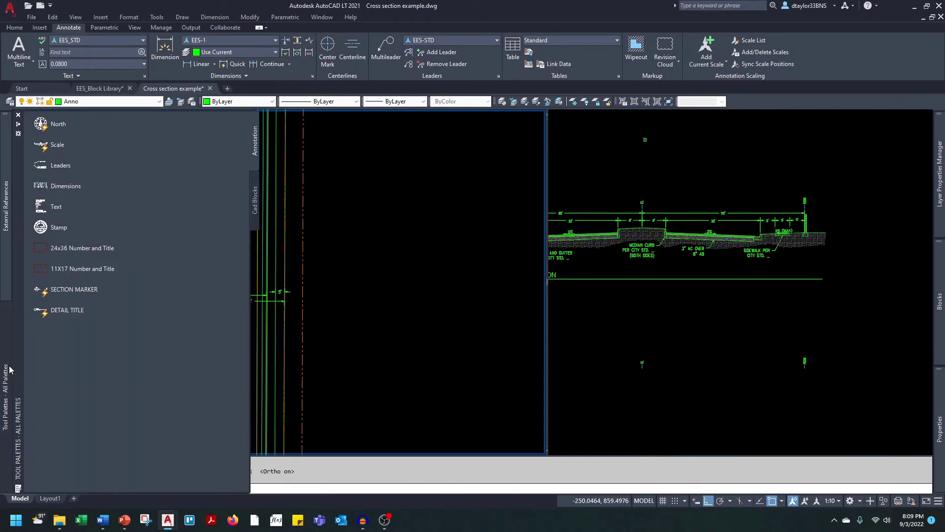
left_click(56, 289)
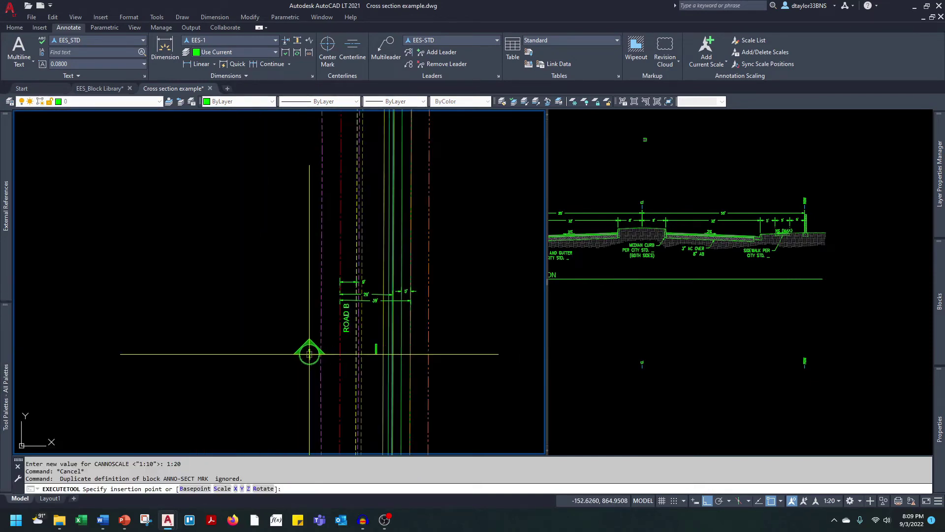
left_click(304, 351)
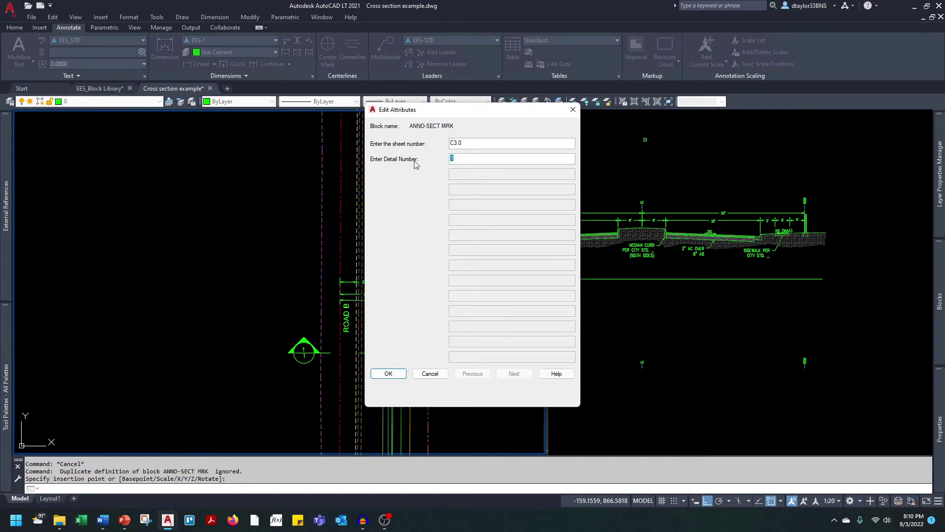
left_click(393, 375)
scroll(341, 333, "up", 2)
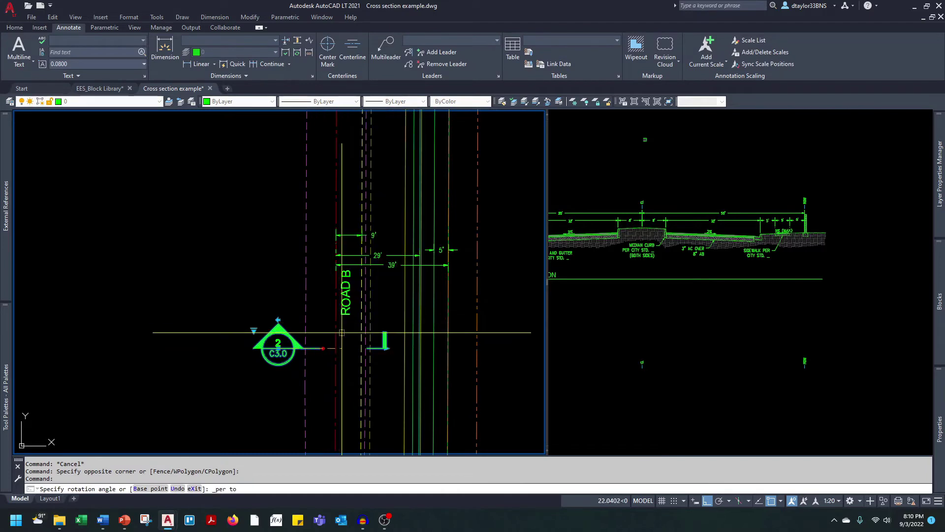
- Stretch the section marker's end tick across Road B to just beyond its right-hand edge line
left_click(386, 334)
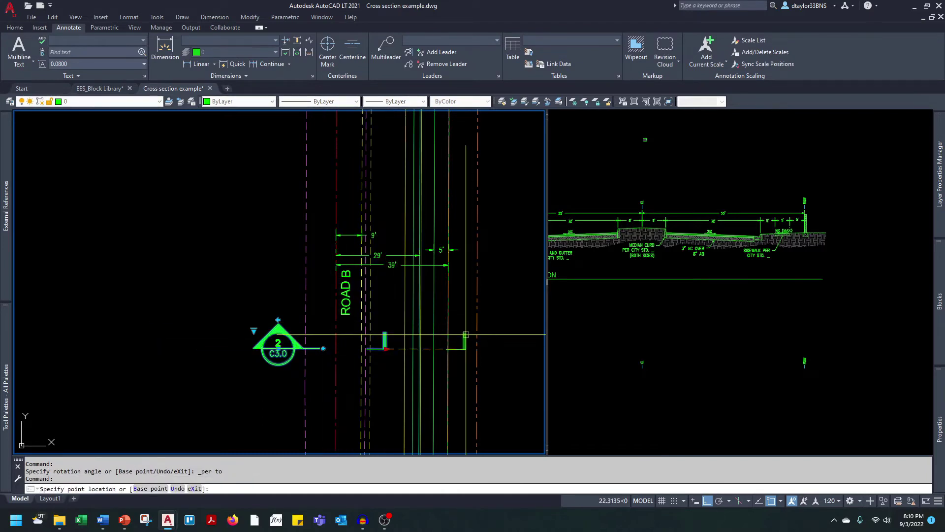
key("Escape")
key("Escape")
scroll(473, 367, "down", 3)
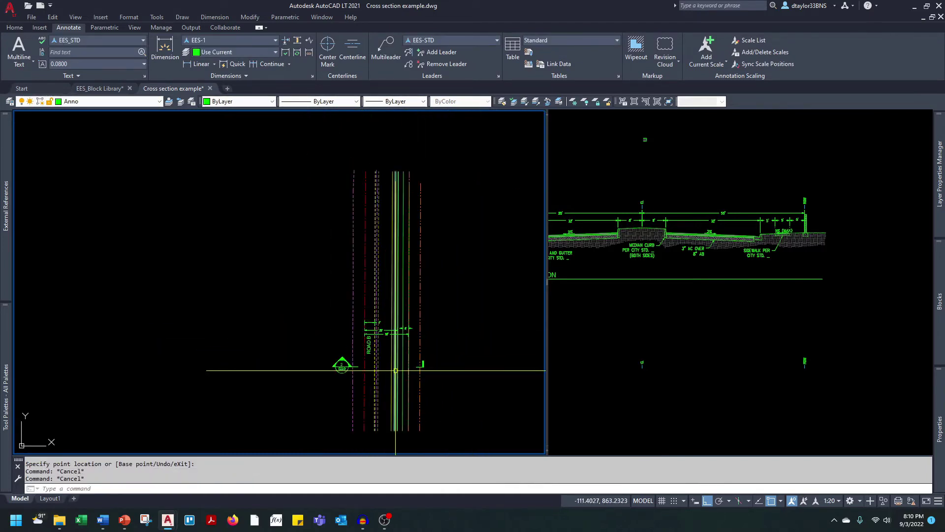
key("Escape")
scroll(351, 355, "up", 2)
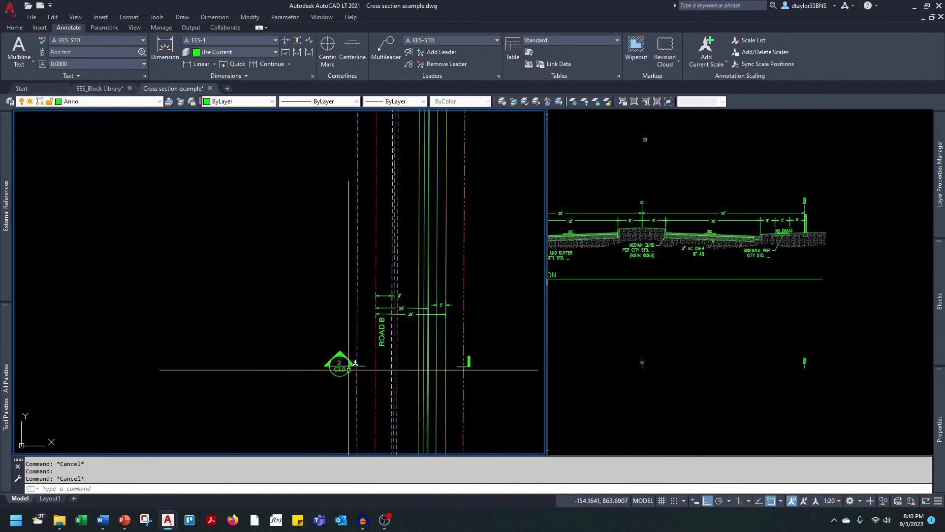
- Copy the Road A detail title straight down below the copied CL and ROW labels
left_click(633, 390)
middle_click_drag(617, 395, 764, 354)
left_click(646, 238)
type("co")
key("space")
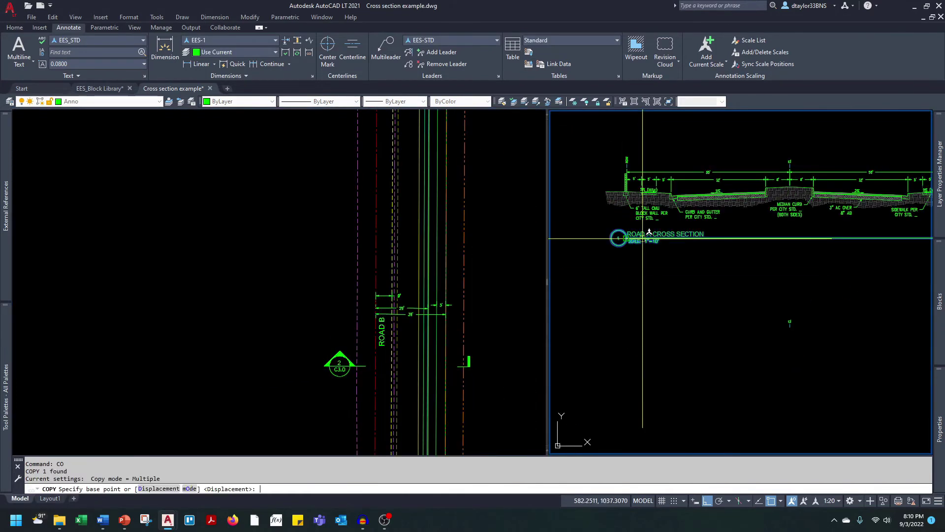
left_click(645, 239)
middle_click_drag(654, 312, 572, 219)
scroll(574, 215, "down", 2)
left_click(587, 295)
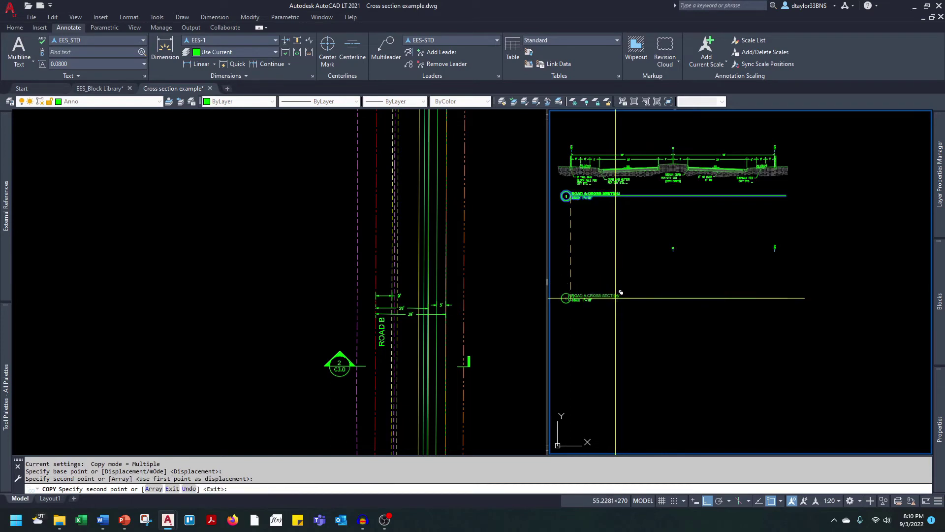
key("Escape")
- Edit the copied detail title to detail number 2 and the title ROAD B CROSS SECTION
type("ED")
key("Return")
left_click(588, 297)
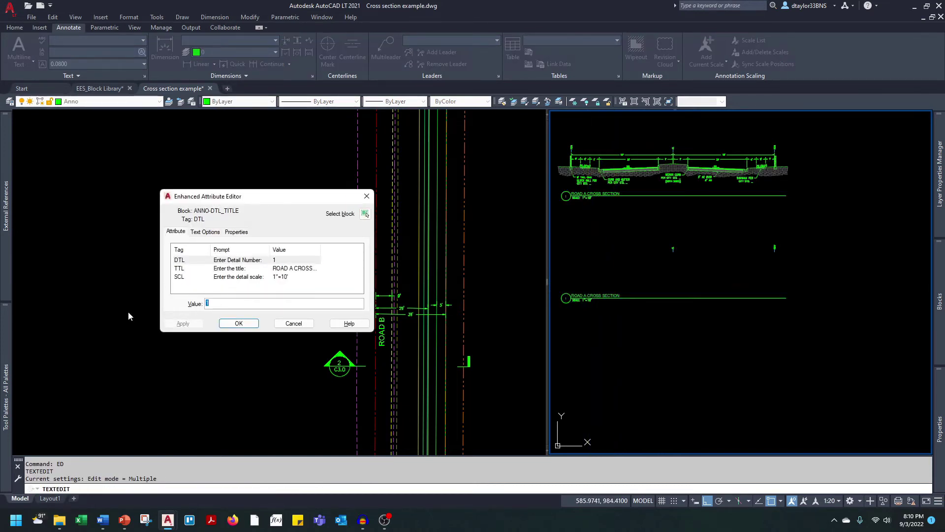
type("2")
left_click(299, 269)
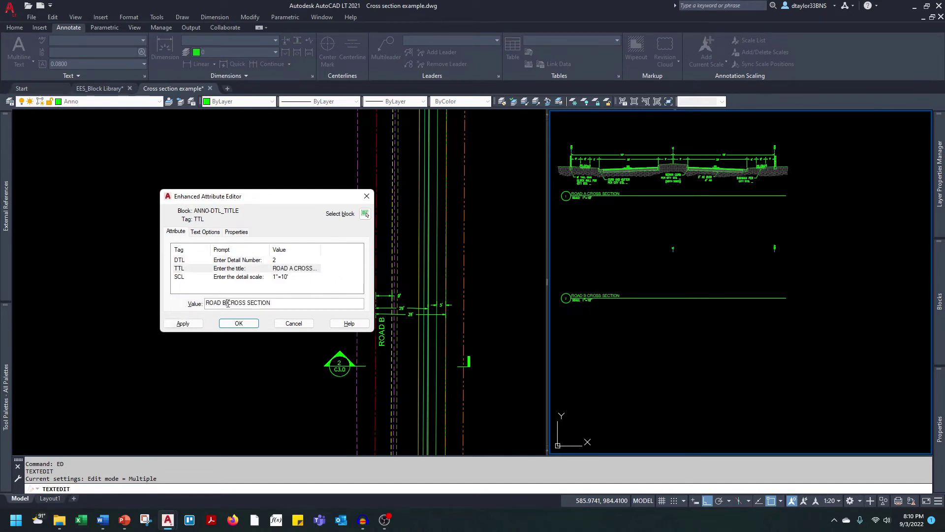
left_click(236, 326)
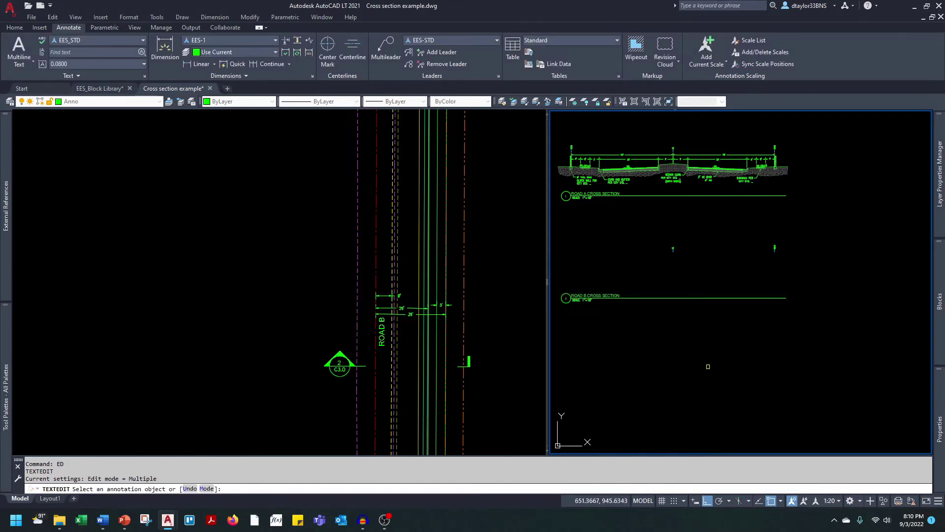
key("Escape")
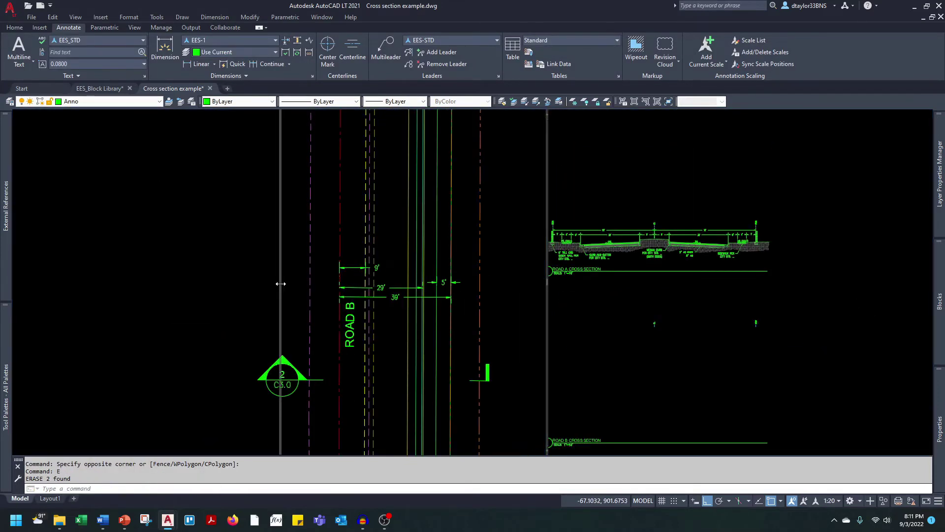
- Narrow the plan viewport to enlarge the section viewport, keeping Road B and its section marker in view
left_click_drag(281, 283, 276, 283)
middle_click_drag(153, 315, 26, 284)
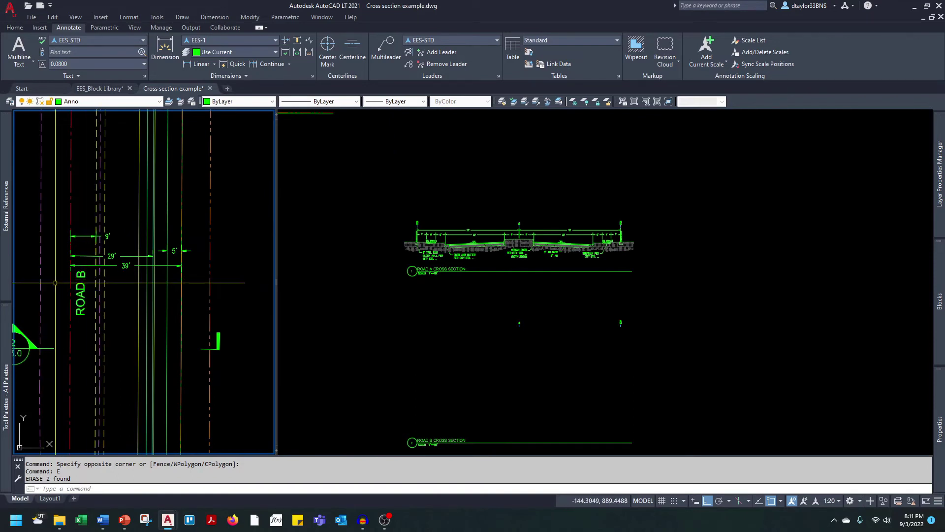
middle_click_drag(90, 302, 114, 280)
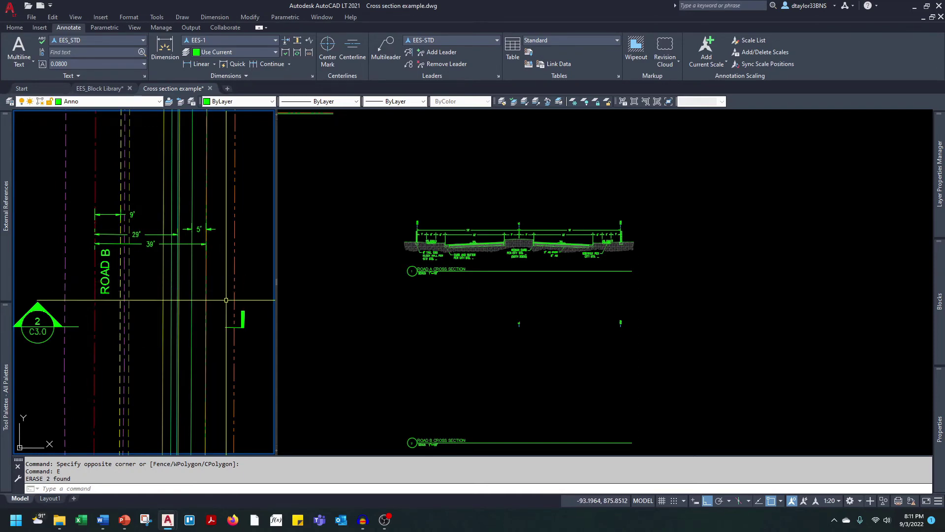
- Copy the right-hand AC pavement layer from the Road A section, placing its upper median-side corner at the copied CL mark's lower end
left_click(539, 249)
scroll(540, 247, "up", 10)
left_click(531, 198)
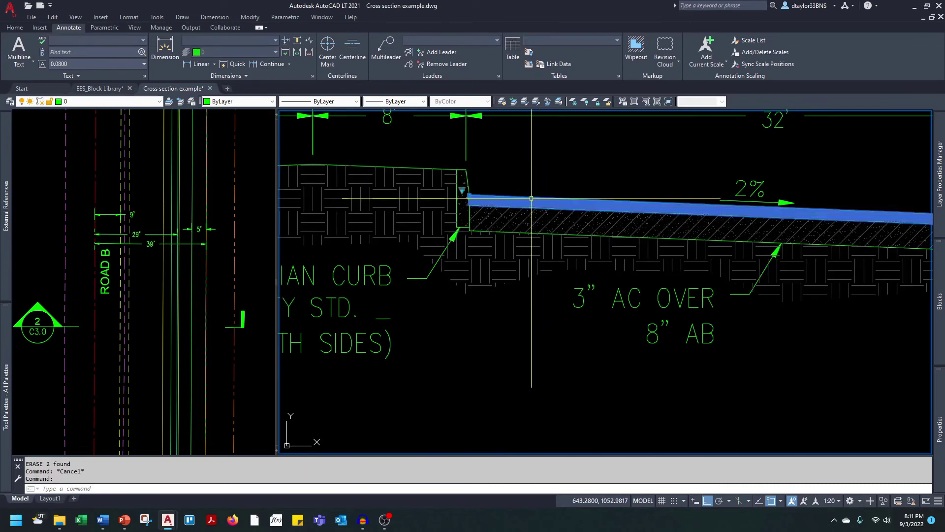
type("co")
key("space")
right_click(531, 198, "shift")
key("e")
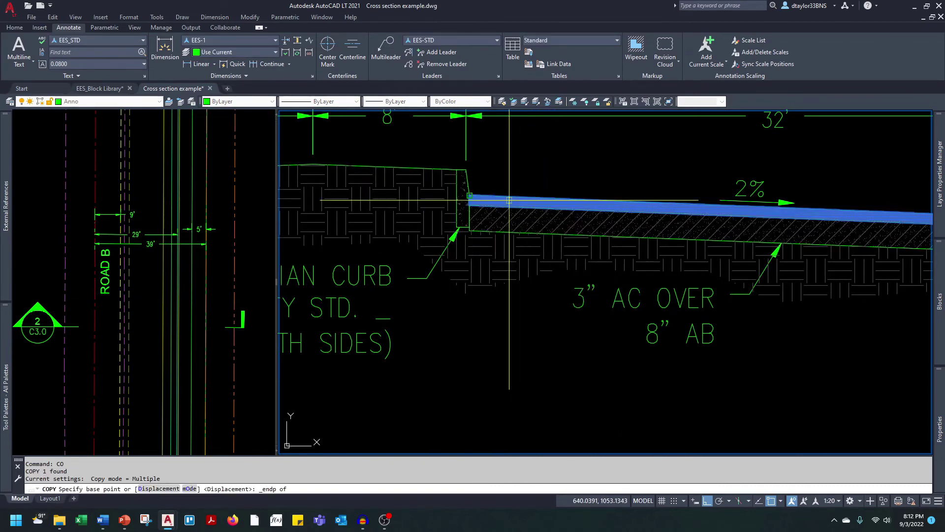
left_click(484, 196)
scroll(522, 176, "down", 8)
scroll(521, 333, "up", 4)
right_click(488, 317, "shift")
key("e")
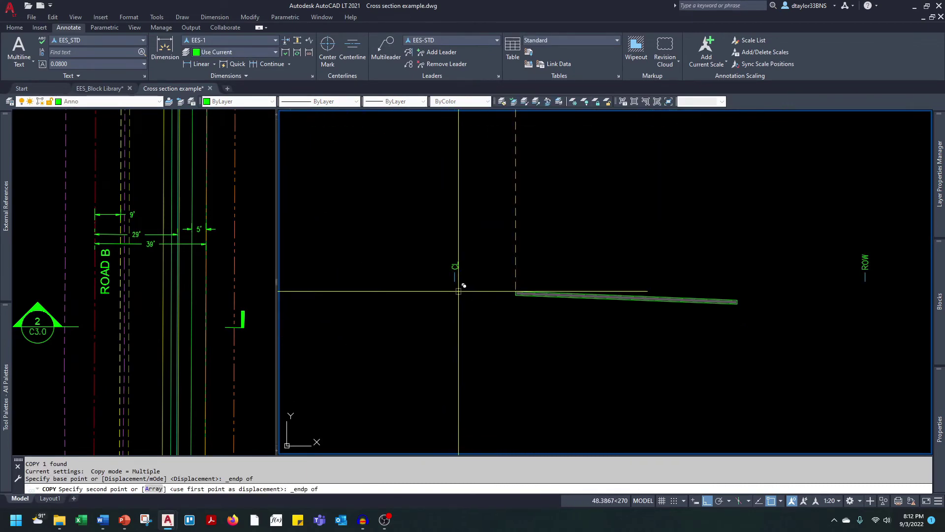
left_click(455, 281)
key("Escape")
- Move the copied pavement layer straight down below the CL mark
left_click(495, 316)
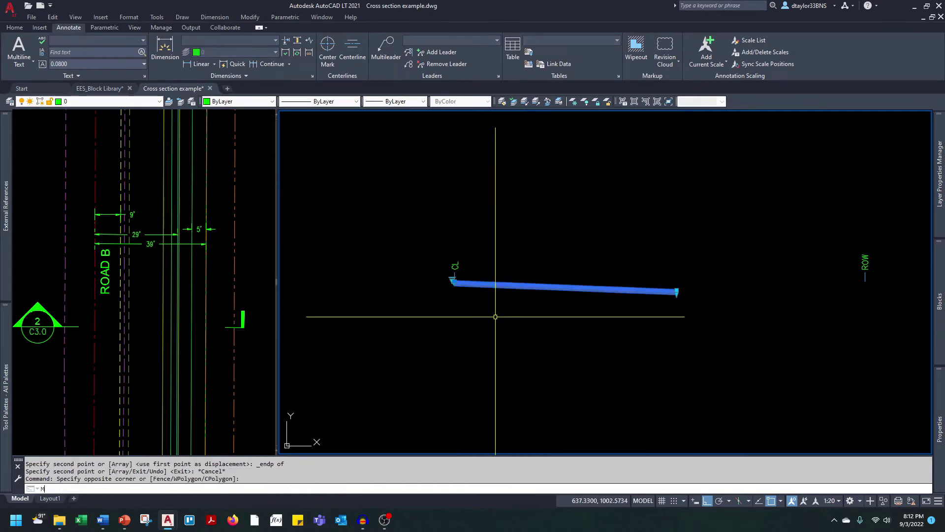
key("space")
left_click(527, 308)
left_click(544, 382)
key("Escape")
- Draw a line along the copied pavement's top surface, from a point on its slope to its upper corner at the centerline
type("l")
key("space")
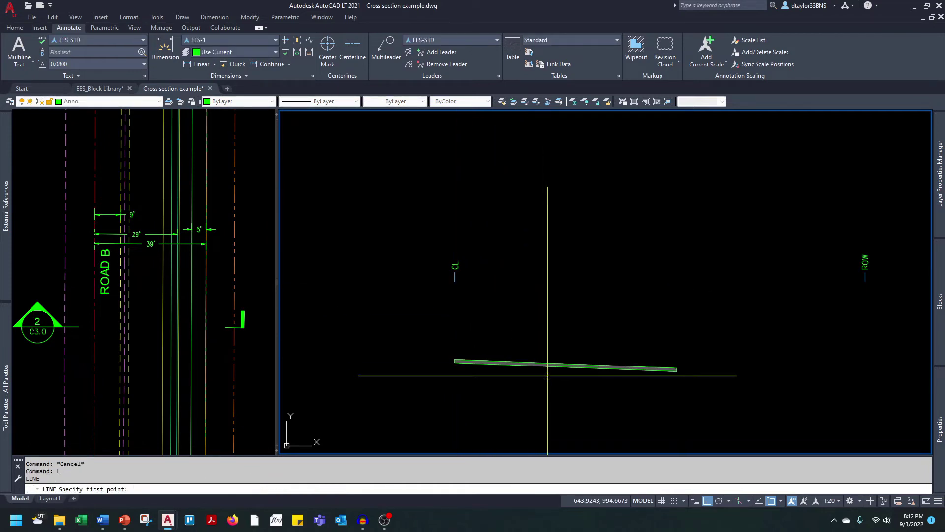
scroll(550, 365, "up", 4)
right_click(561, 356, "shift")
key("r")
left_click(560, 362)
right_click(535, 352, "shift")
key("e")
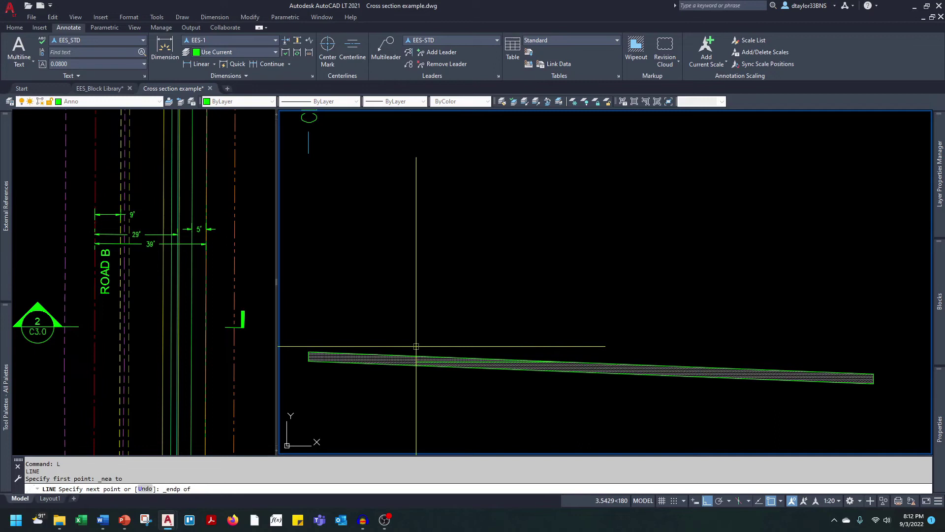
left_click(319, 351)
middle_click_drag(354, 307, 491, 308)
key("Escape")
- Move the copied pavement layer horizontally to the right, clear of the new sloped line
scroll(532, 369, "down", 2)
left_click(437, 321)
type("m")
left_click(429, 344)
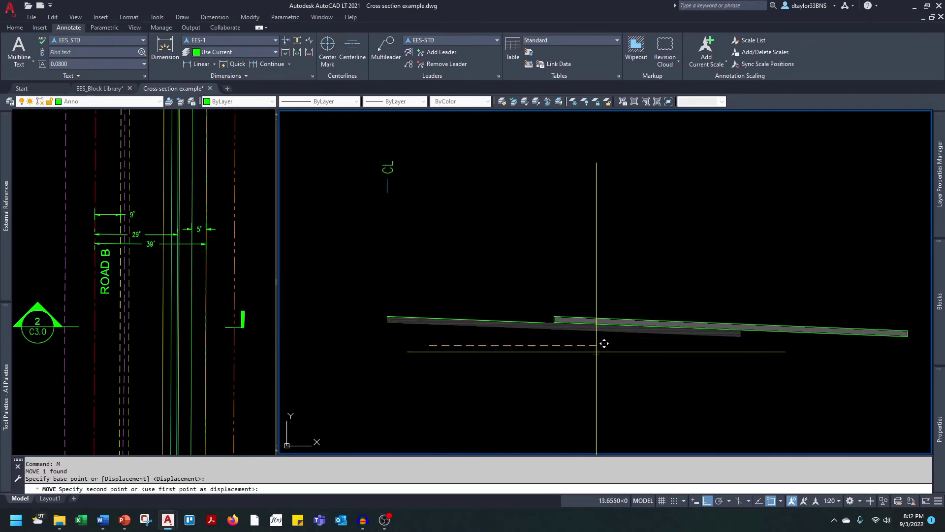
left_click(649, 343)
key("Escape")
key("Escape")
- Change the sloped line below the CL mark to the Detail-grey layer
left_click(453, 274)
left_click(448, 326)
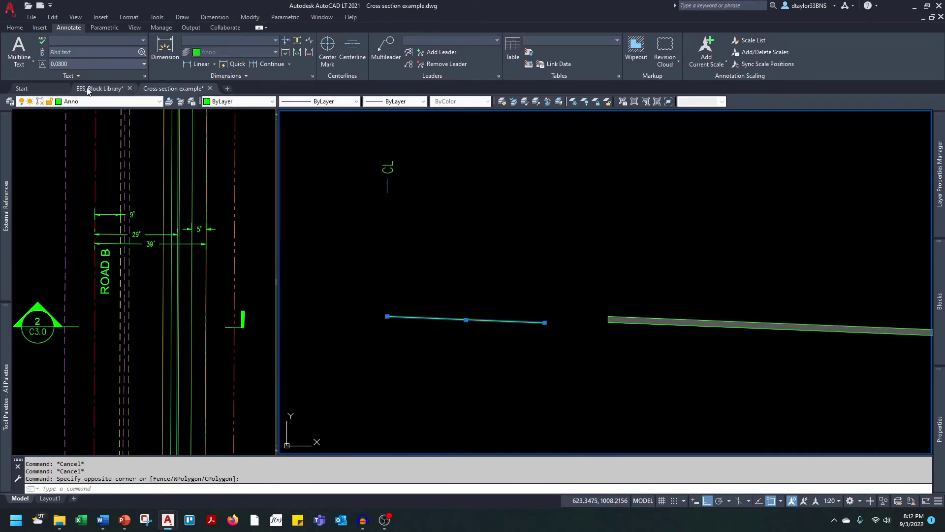
left_click(89, 103)
left_click(78, 190)
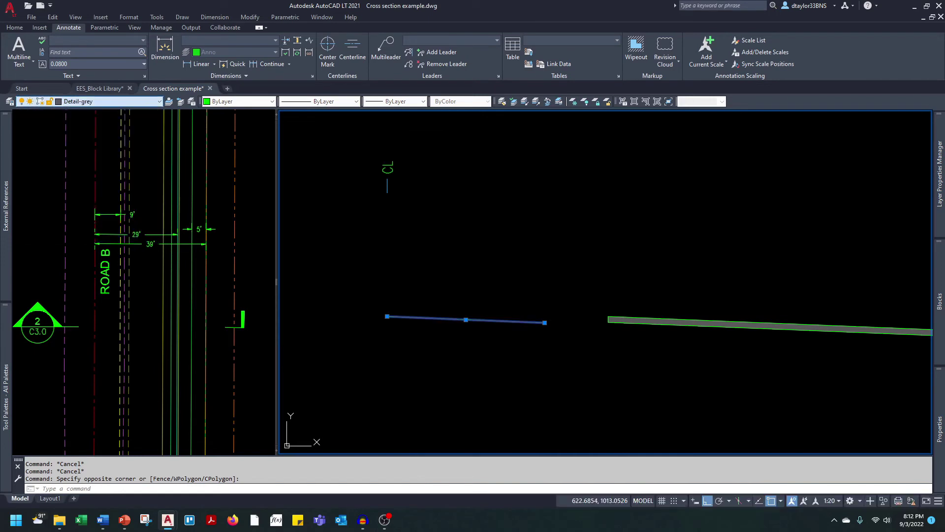
- Change the sloped grey line below the CL mark to the DASHED2 linetype
left_click(320, 101)
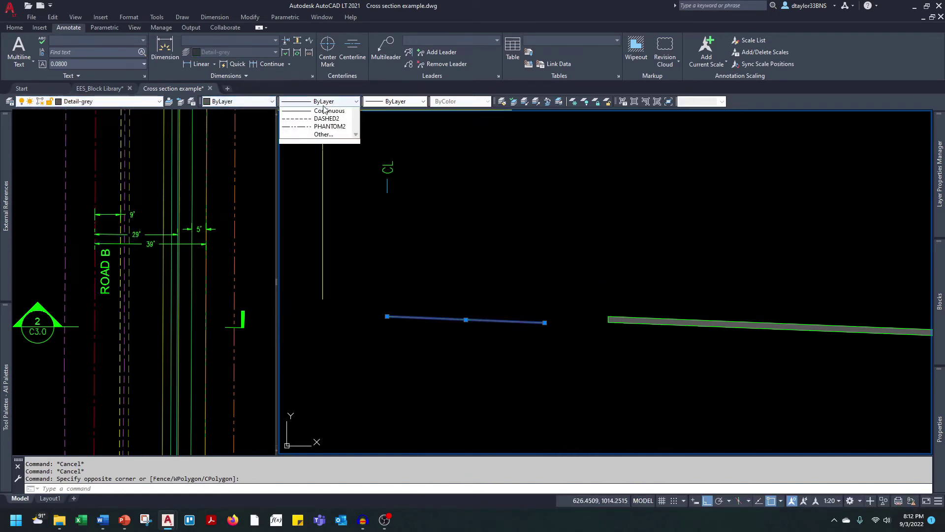
left_click(320, 142)
middle_click_drag(409, 346, 455, 344)
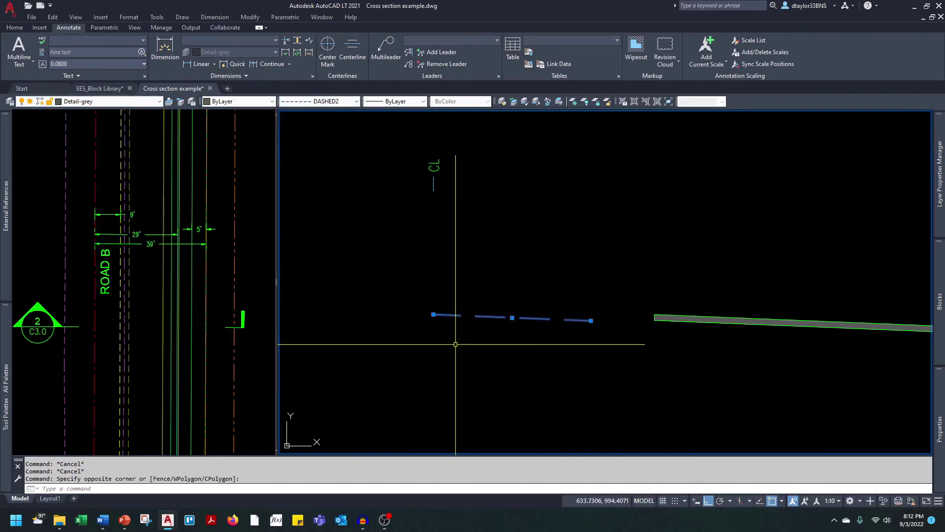
- Mirror the dashed sloped line about a vertical axis through its centerline endpoint, keeping the original
key("BackSpace")
key("BackSpace")
type("mi")
key("Return")
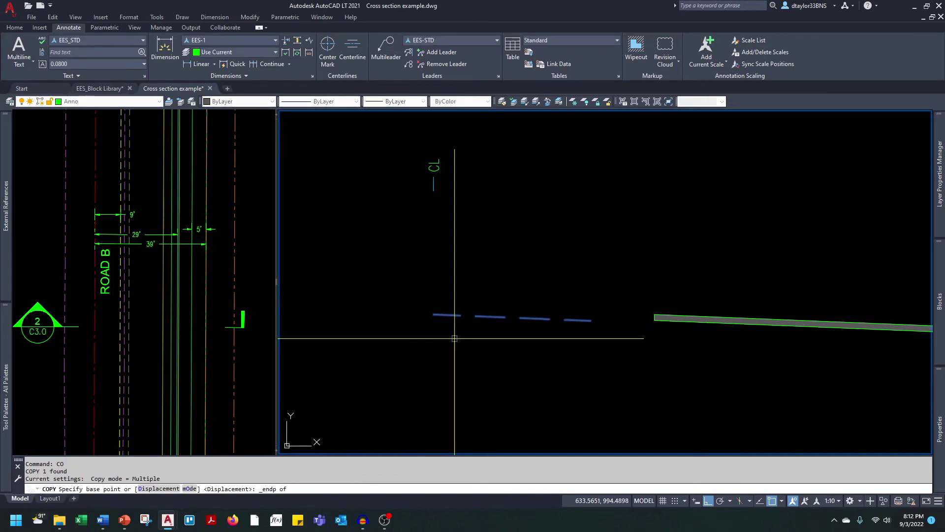
left_click(434, 314)
left_click(474, 285)
key("Return")
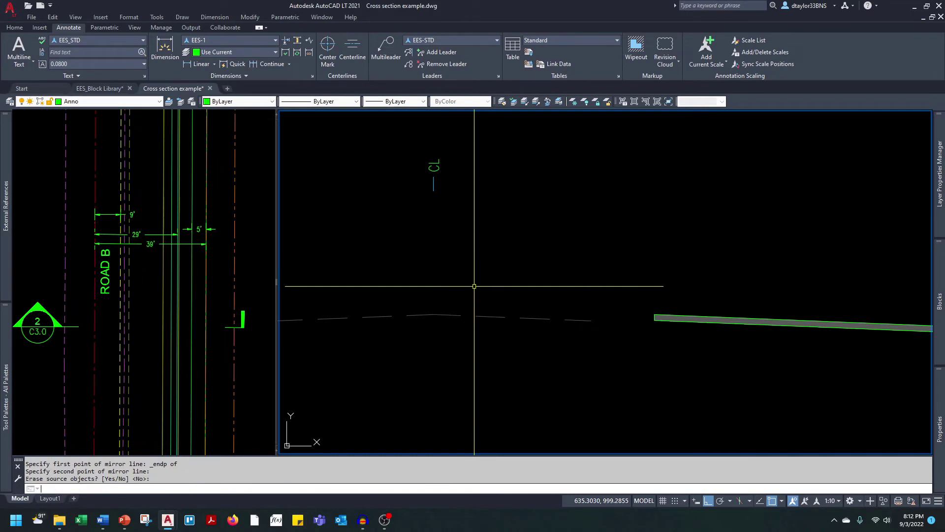
- Draw a vertical centerline from the lower end of the CL tick down past the dashed crown lines
key("Escape")
type("l")
key("Return")
left_click(435, 191)
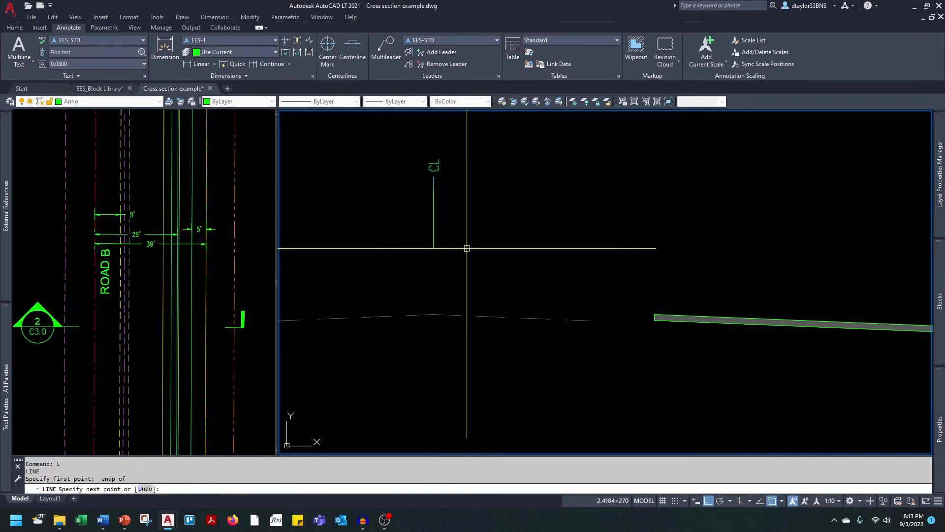
left_click(433, 361)
key("Escape")
key("Escape")
- Offset the vertical centerline by 39 to the right, matching Road B's right-of-way dimension in plan
left_click(187, 309)
middle_click_drag(187, 309, 174, 314)
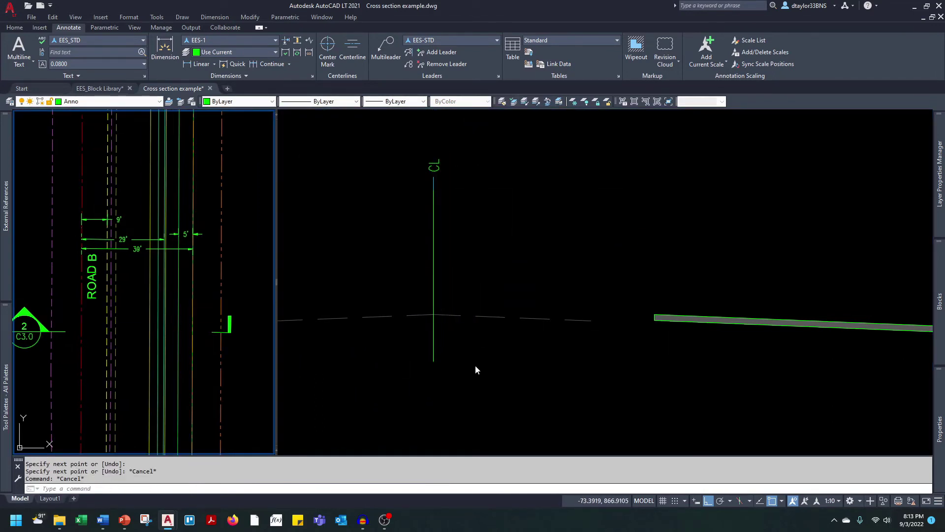
left_click(475, 363)
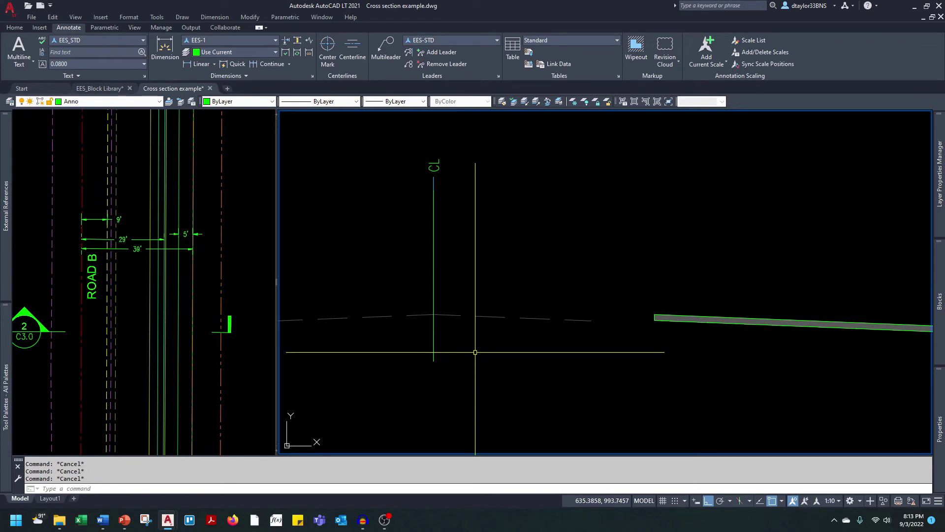
type("o")
key("Return")
type("39")
key("Return")
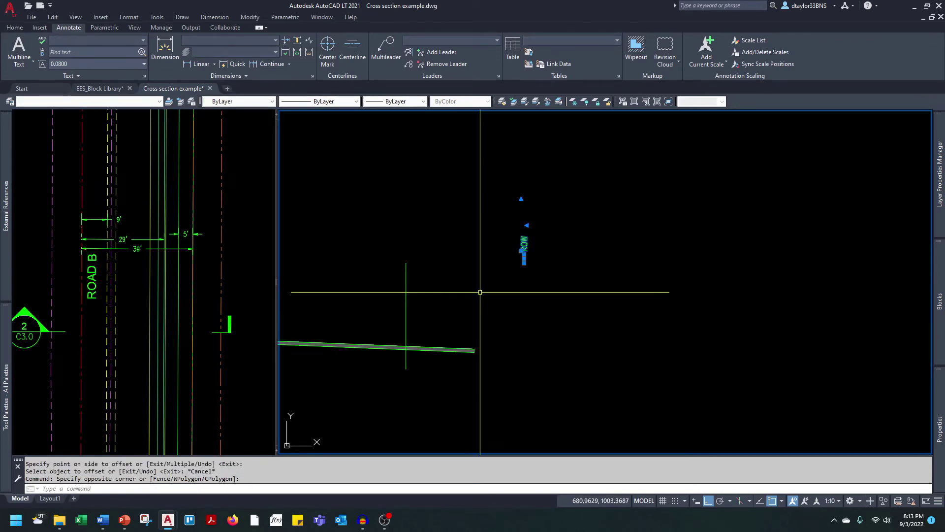
- Move the ROW label and its tick horizontally onto the line offset 39 from the centerline
type("m")
key("Return")
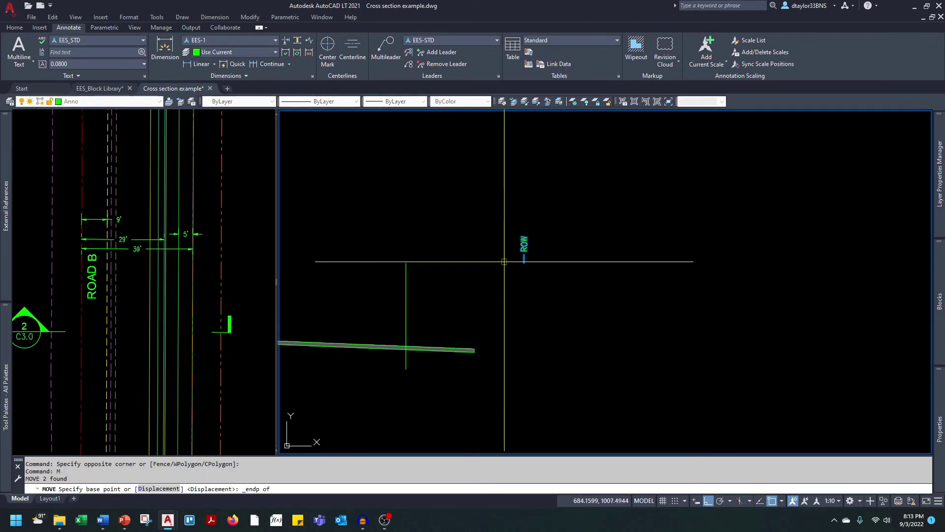
left_click(524, 262)
right_click(518, 260, "shift")
left_click(546, 423)
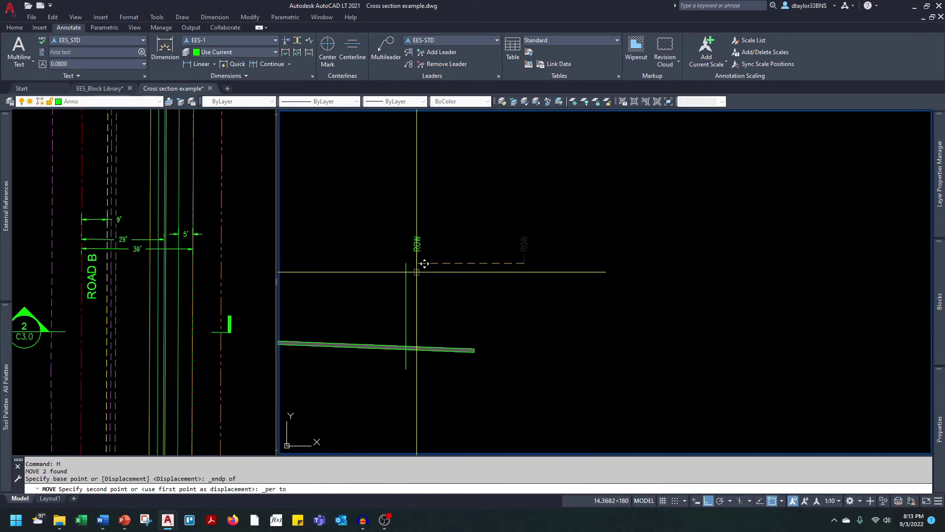
left_click(407, 274)
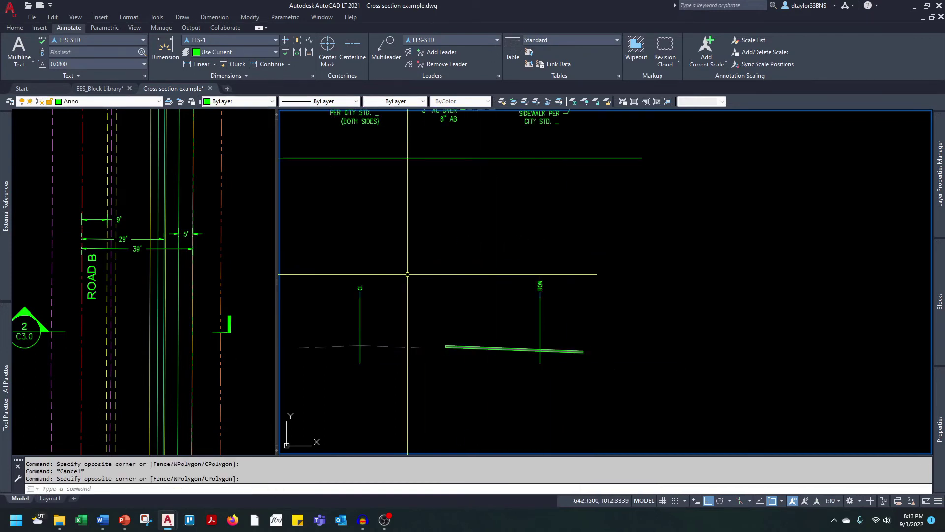
- Offset the vertical ROW line by 5 toward the centerline
type("o")
key("Return")
type("5")
key("Return")
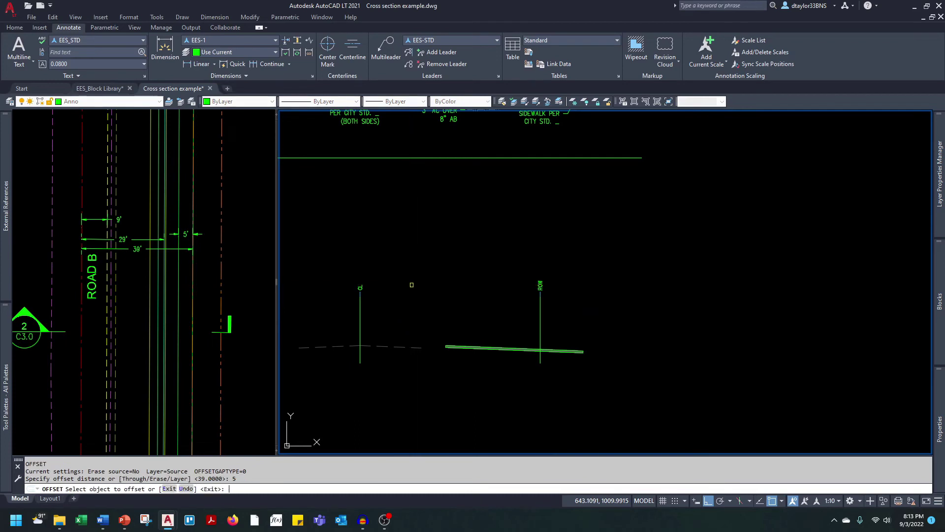
left_click(540, 315)
left_click(505, 316)
key("Escape")
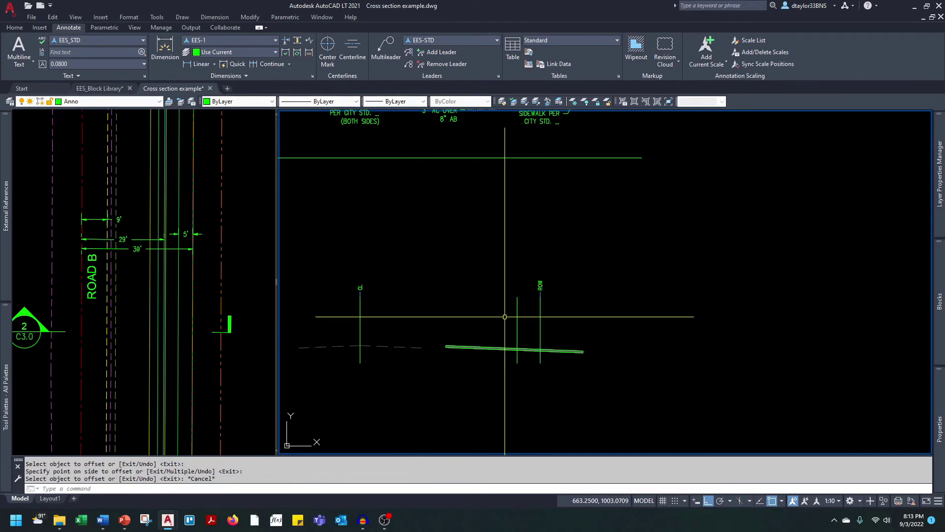
- Offset the vertical ROW line by 10 to its outer side, away from the centerline
type("o")
key("Return")
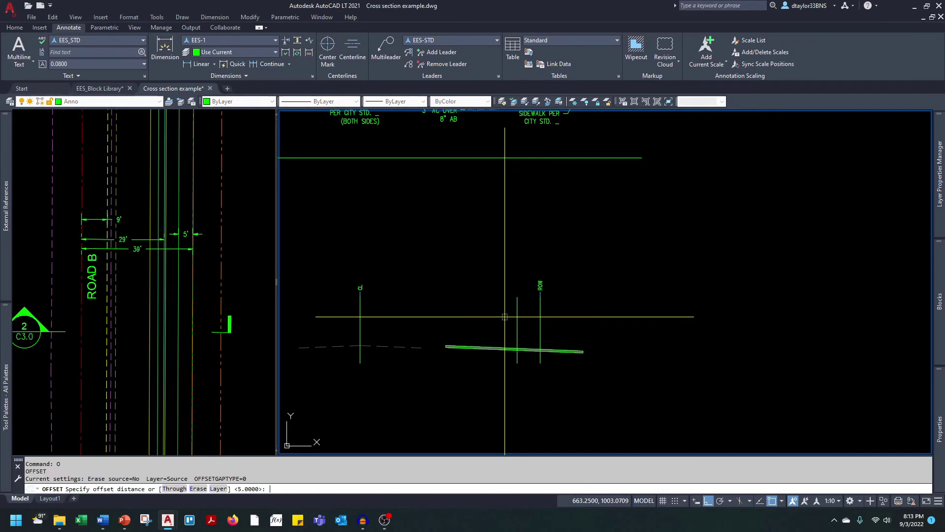
type("10")
key("Return")
left_click(540, 322)
left_click(546, 322)
key("Escape")
- Copy the ROW label and its tick onto the top end of the outermost vertical line
scroll(544, 291, "up", 6)
left_click(559, 238)
left_click(494, 300)
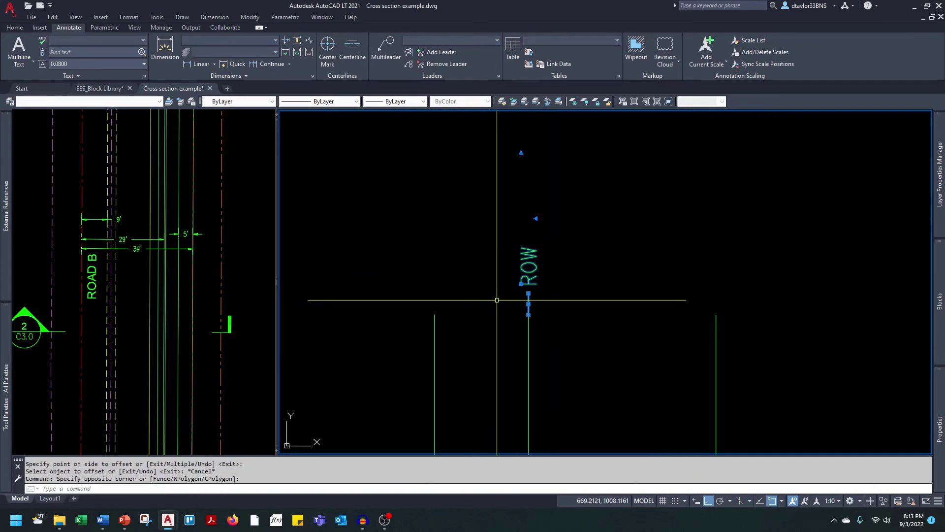
type("co")
key("Return")
left_click(528, 315)
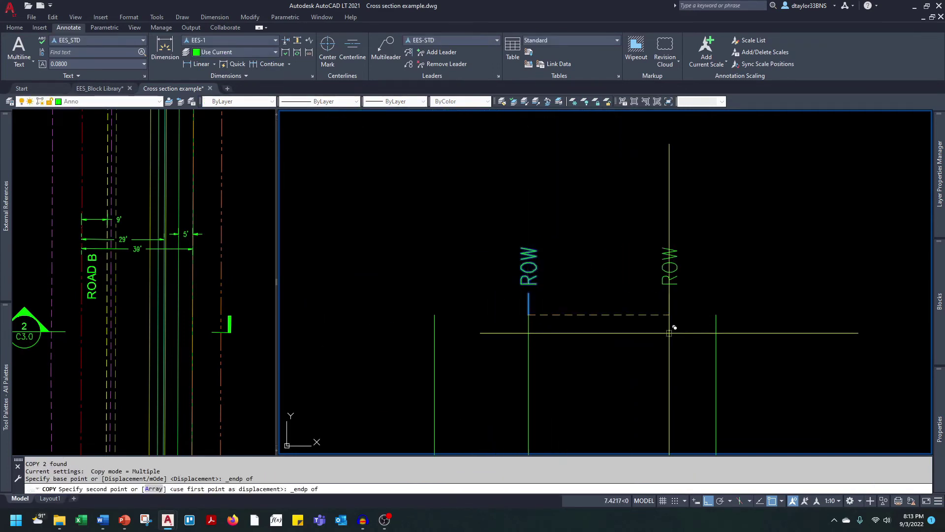
left_click(716, 315)
type("bed")
key("Return")
key("Escape")
key("Escape")
- Change the copied ROW label above the outermost line to read PUE
left_click(744, 254)
left_click(690, 268)
type("ed")
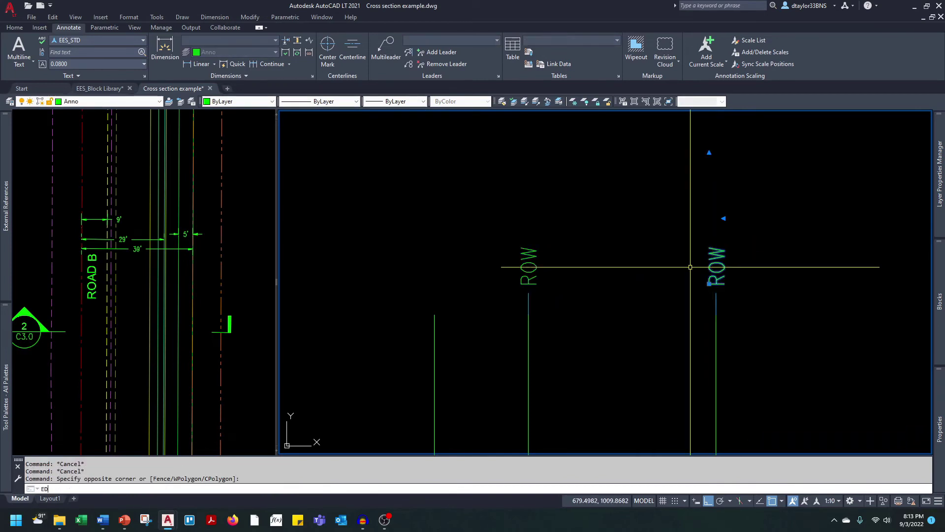
key("Return")
type("PUE")
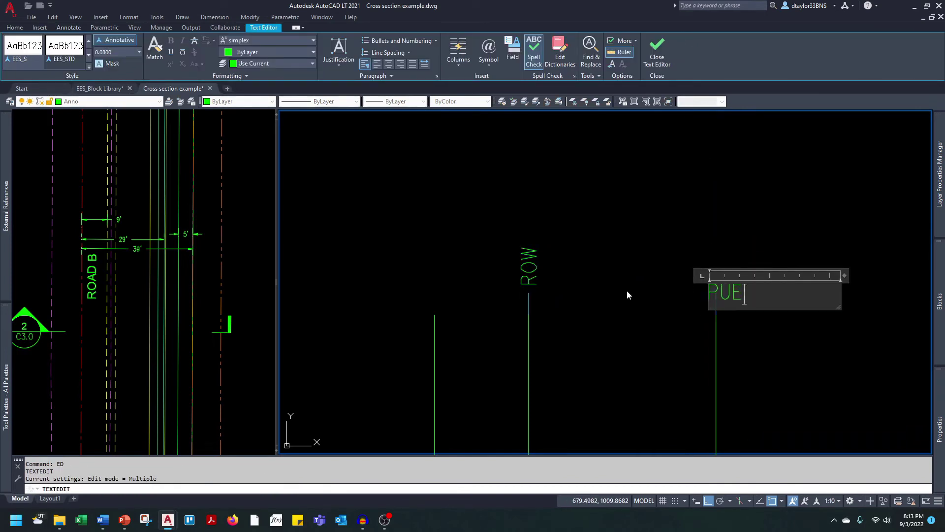
left_click(627, 291)
key("Escape")
scroll(606, 312, "down", 4)
key("Escape")
- Offset the vertical centerline by 9 toward the ROW line
scroll(615, 314, "up", 2)
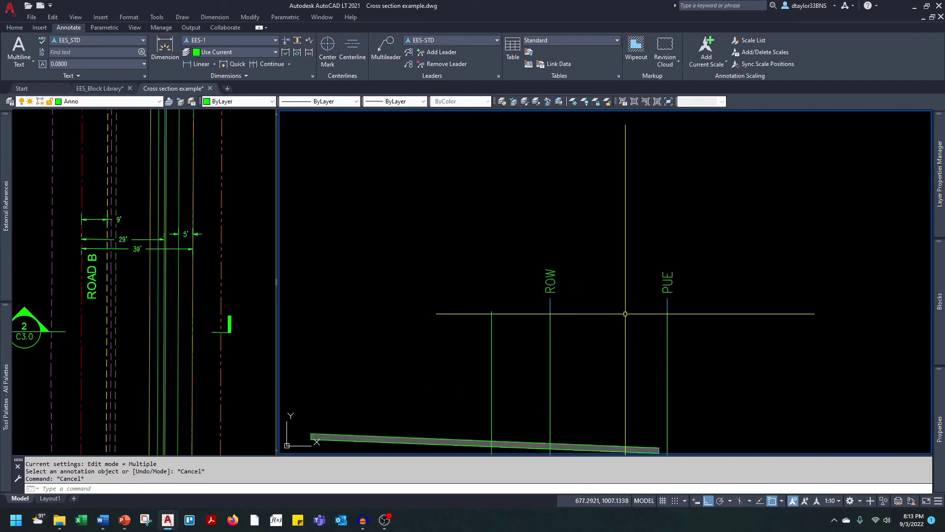
scroll(625, 315, "down", 2)
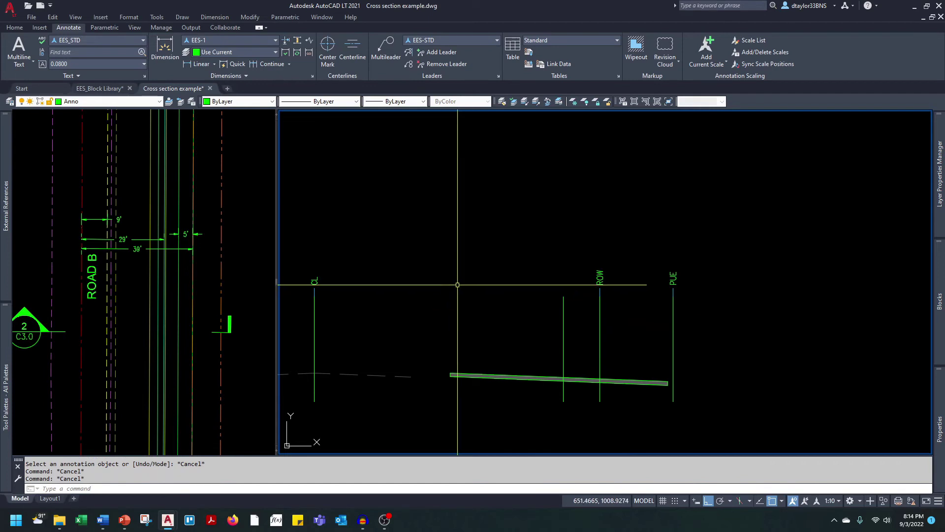
key("Escape")
middle_click_drag(407, 318, 425, 312)
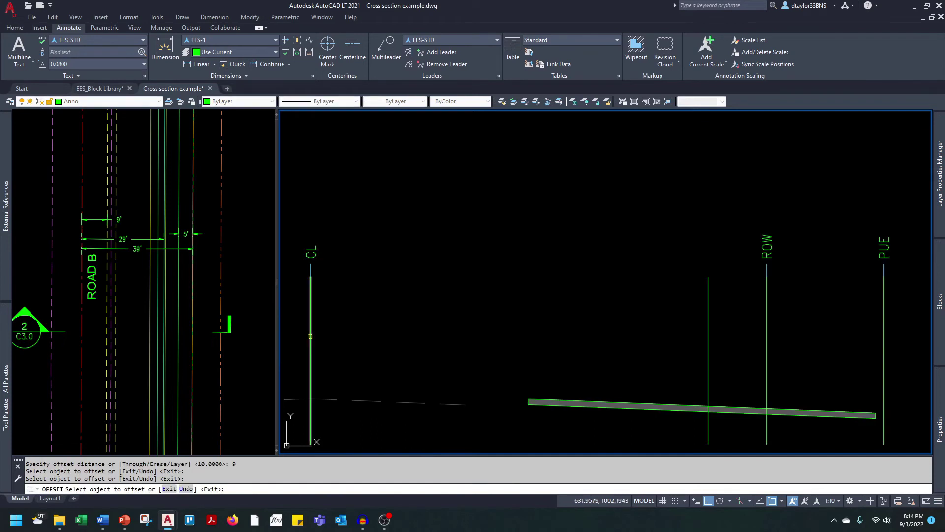
left_click(310, 336)
left_click(346, 335)
middle_click_drag(415, 348, 425, 327)
key("Escape")
key("Escape")
key("Escape")
key("Escape")
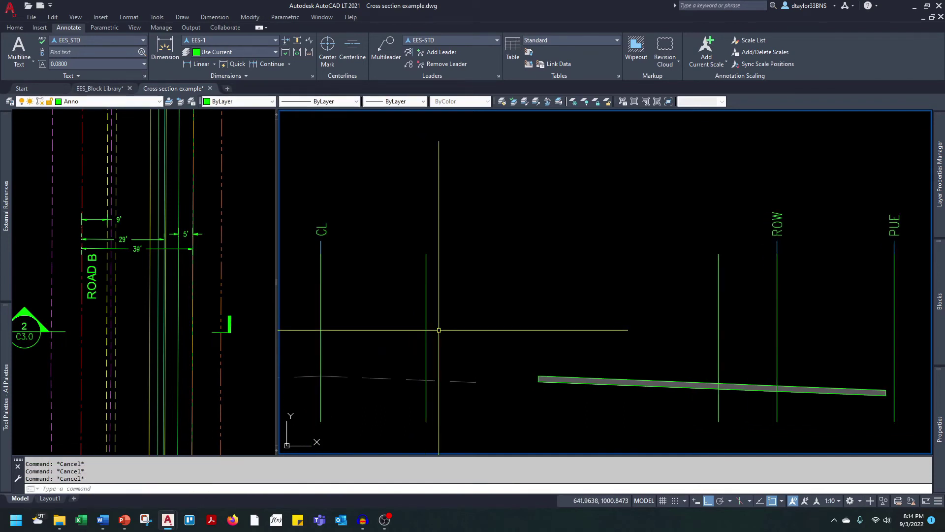
- Trim the dashed sloped line where it extends beyond the vertical line offset 9 from the centerline
type("tr")
key("space")
key("Return")
left_click(463, 380)
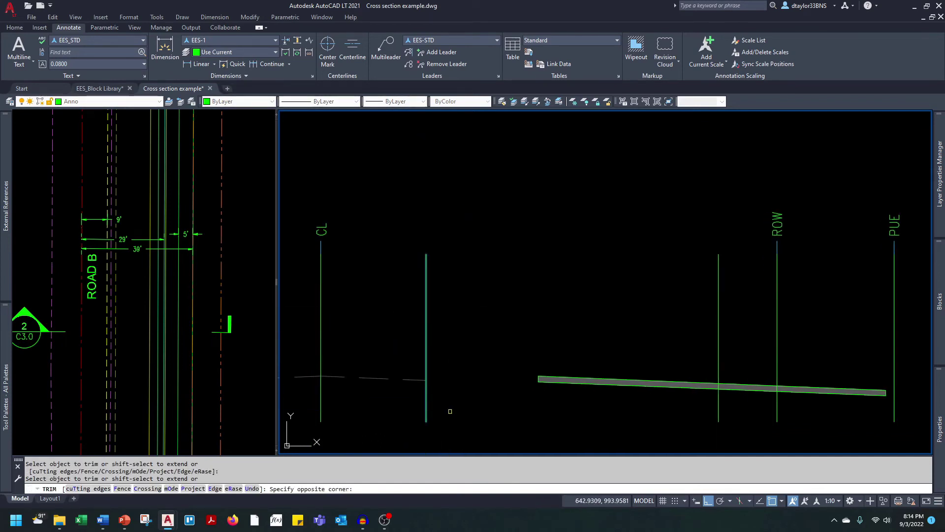
key("Escape")
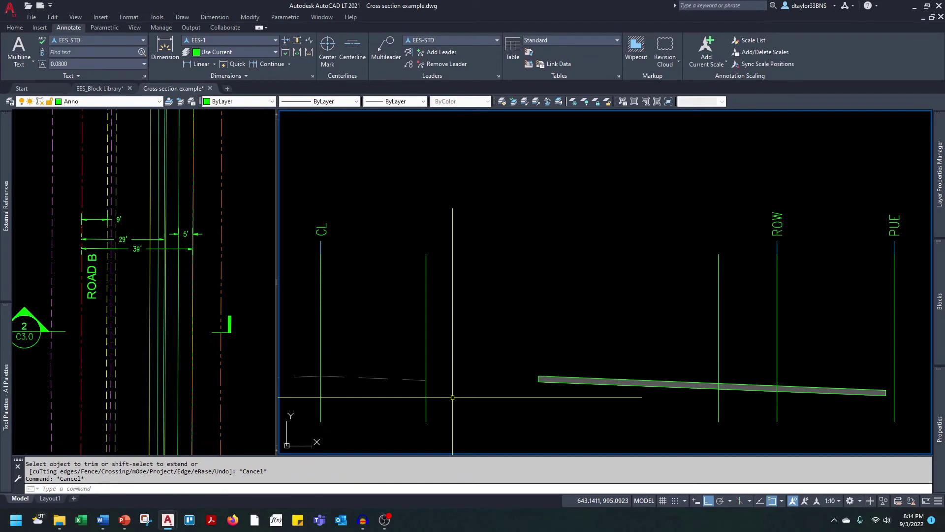
- Offset the vertical centerline by 29 toward the ROW line
type("o")
key("Return")
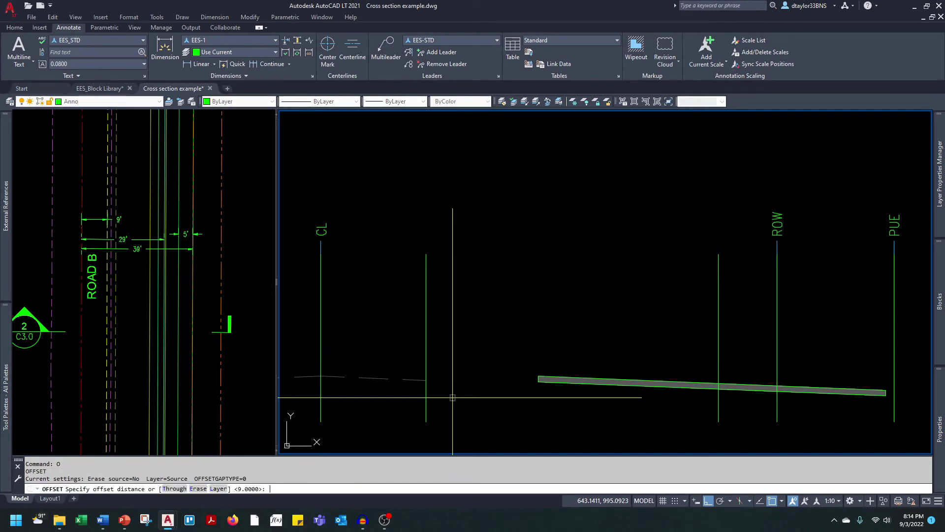
type("29")
key("Return")
left_click(321, 320)
left_click(364, 319)
key("Escape")
key("Escape")
key("Escape")
- Move the hatched pavement layer by its upper inner corner to the trimmed end of the dashed sloped line
scroll(366, 300, "down", 2)
left_click(475, 374)
scroll(476, 355, "up", 4)
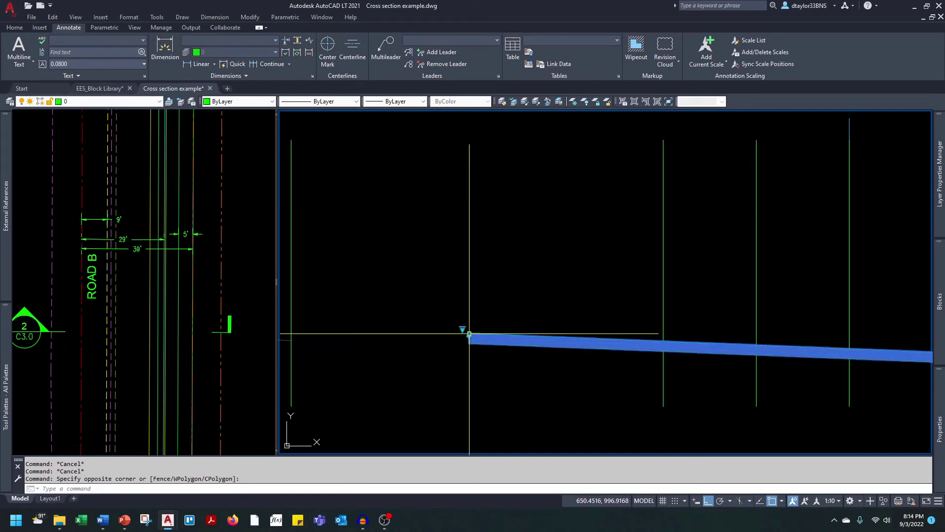
left_click(469, 334)
scroll(469, 334, "down", 2)
right_click(445, 337, "shift")
key("e")
scroll(408, 336, "up", 3)
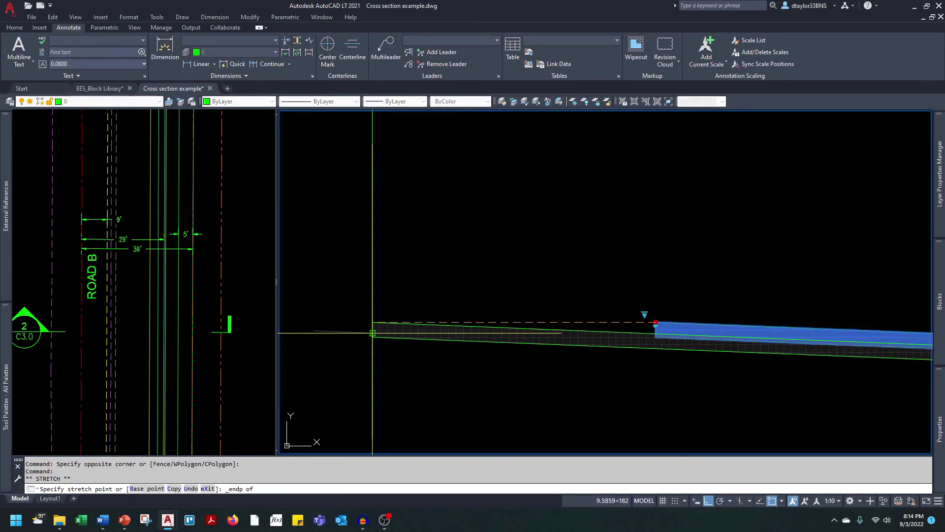
scroll(372, 333, "down", 2)
key("Escape")
scroll(429, 356, "up", 1)
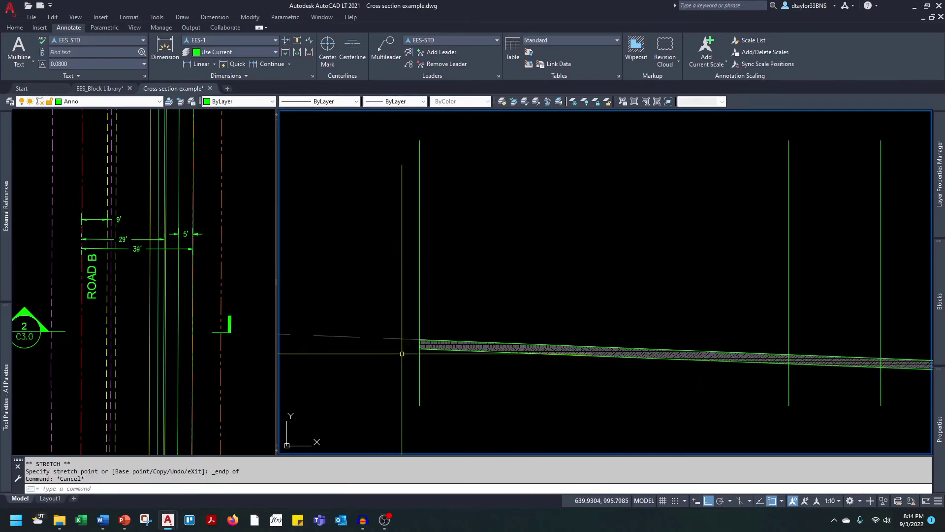
scroll(394, 355, "down", 3)
key("Escape")
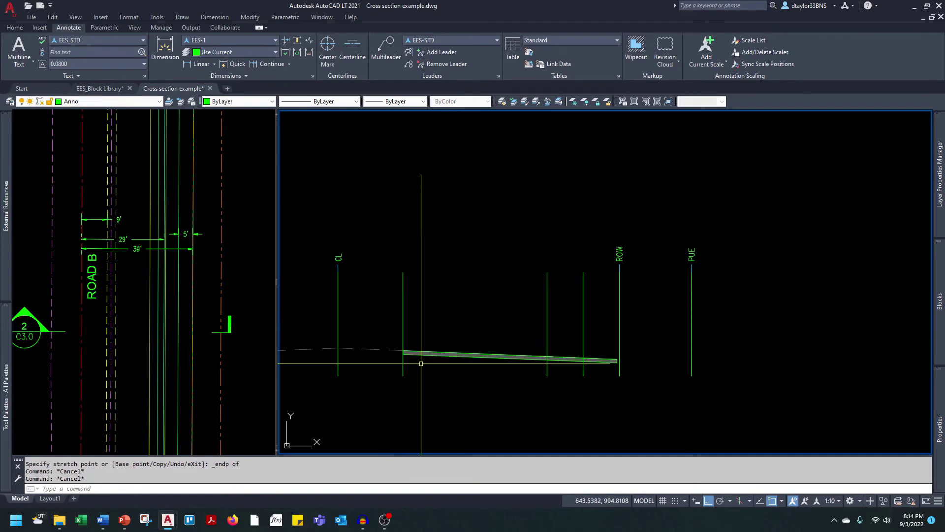
- Copy the two dashed crown lines straight down twice to form the lower layers of the existing pavement
middle_click_drag(389, 365, 535, 363)
key("Escape")
left_click(520, 337)
left_click(499, 356)
left_click(445, 343)
left_click(438, 353)
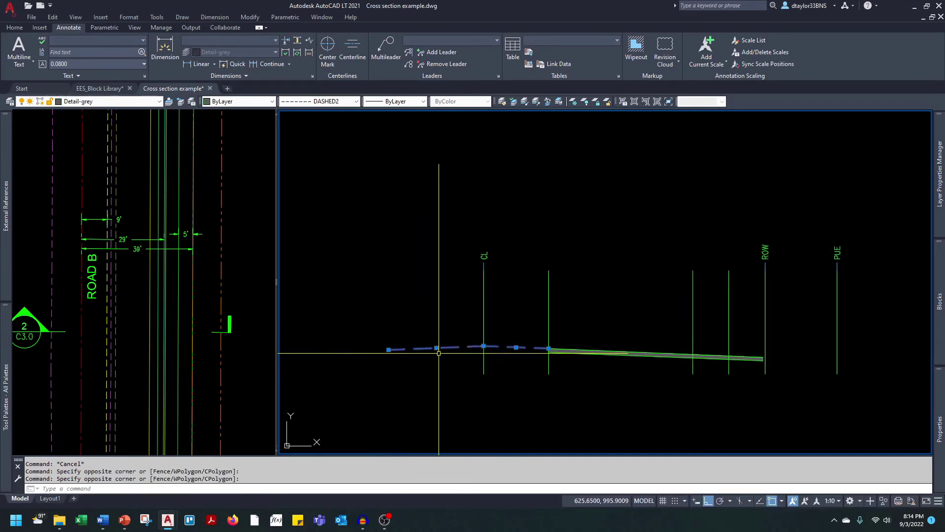
type("co")
key("space")
scroll(485, 351, "up", 3)
scroll(494, 342, "down", 1)
left_click(534, 355)
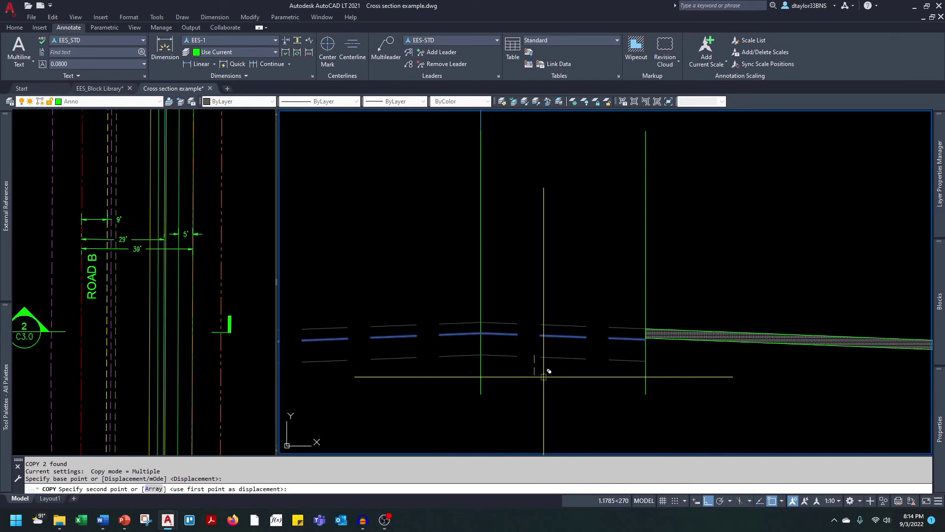
- Draw a two-segment ground line outward from the existing pavement's upper left corner, dipping down and then rising slightly
type("l")
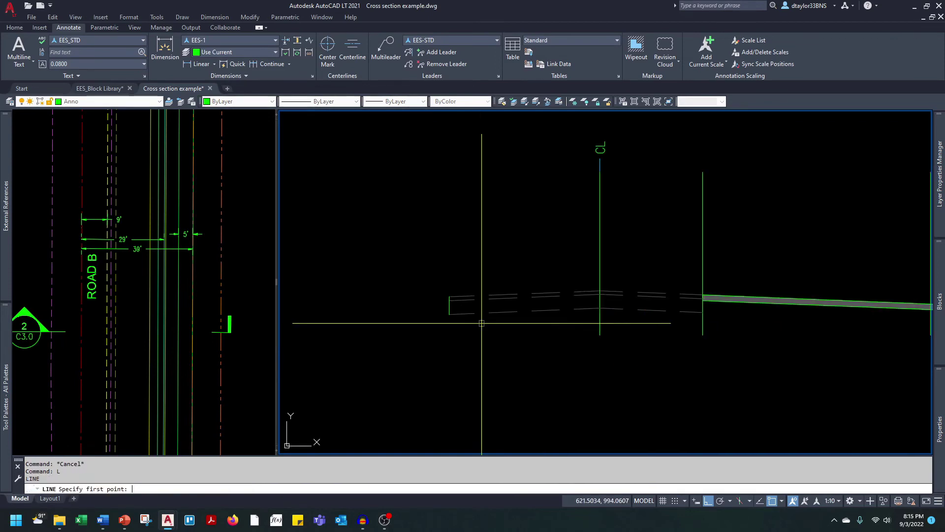
key("shift+e")
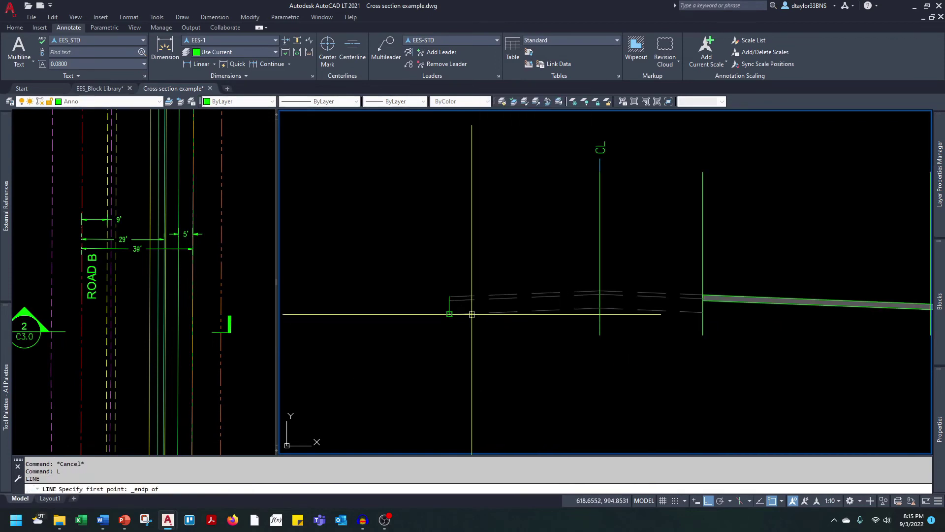
left_click(450, 297)
key("F8")
scroll(391, 319, "up", 2)
left_click(379, 296)
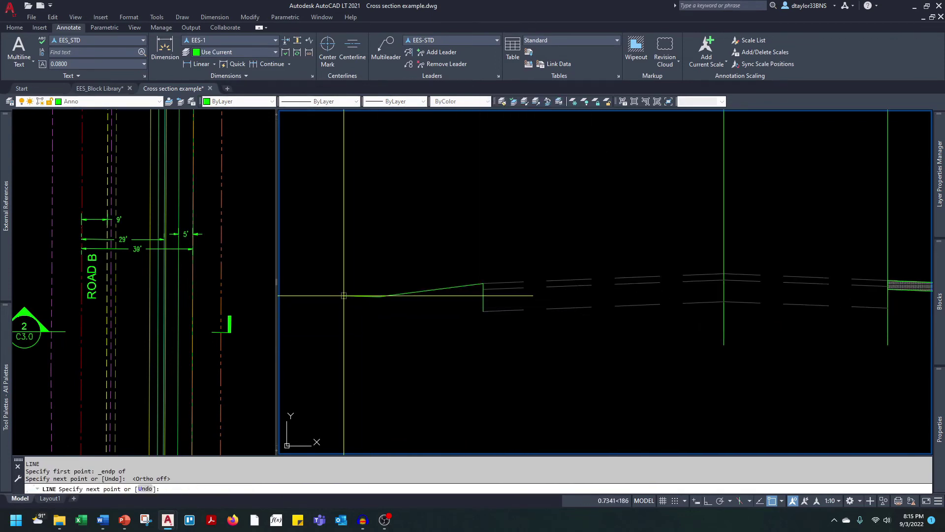
left_click(305, 291)
key("Escape")
- Match the two ground line segments beside the existing pavement to the properties of the dashed pavement line
type("ma")
key("Return")
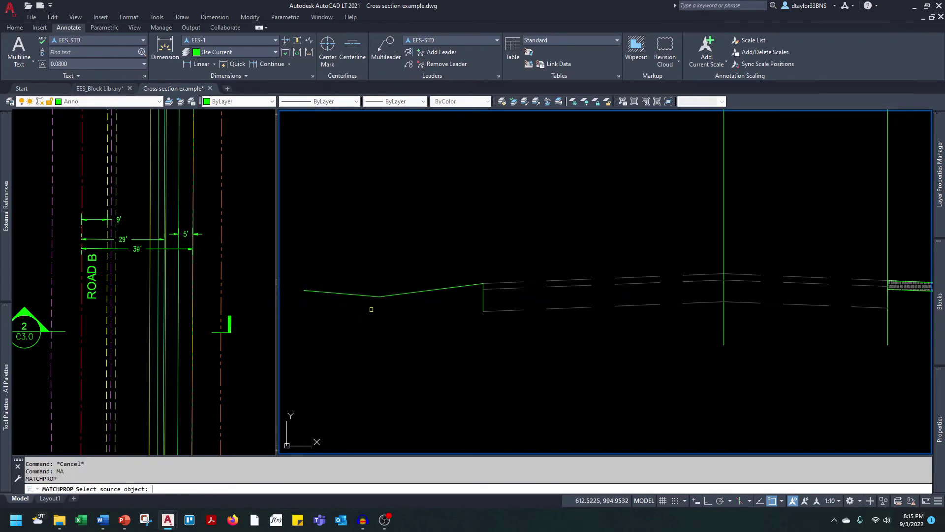
left_click(504, 283)
left_click(451, 249)
left_click(356, 312)
scroll(354, 312, "down", 4)
key("Escape")
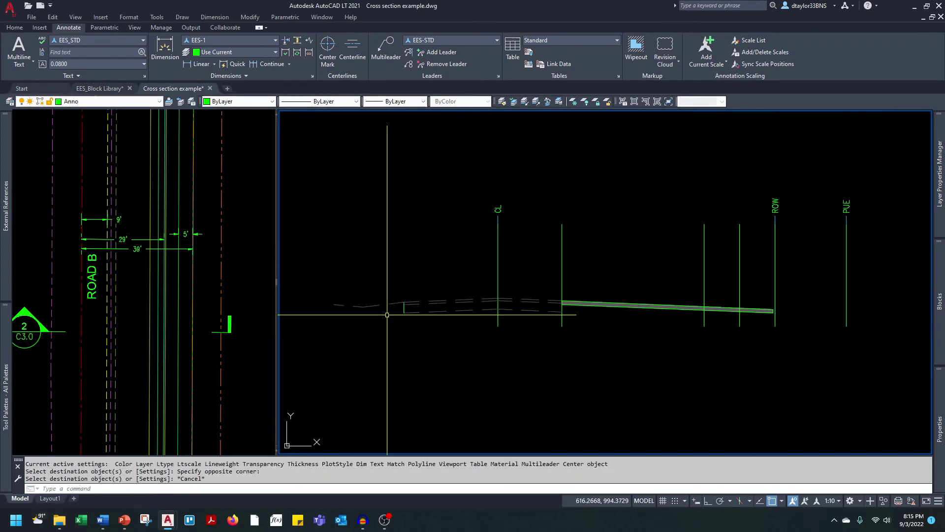
- Match the vertical edge line at the outer end of the existing pavement to the dashed line's properties
type("ma")
key("Return")
scroll(399, 307, "up", 2)
left_click(405, 295)
left_click(417, 304)
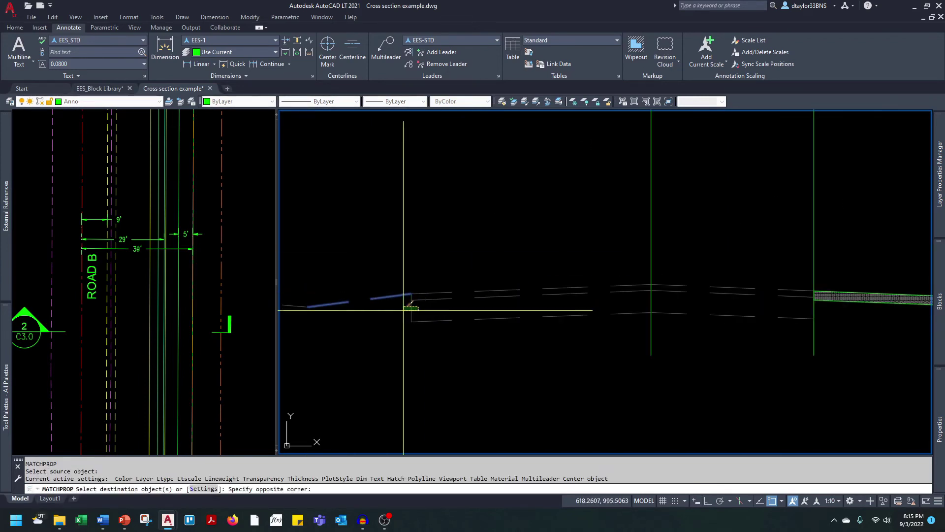
left_click(403, 312)
scroll(403, 313, "down", 3)
key("Escape")
key("Escape")
middle_click_drag(460, 325, 418, 356)
key("Escape")
key("Escape")
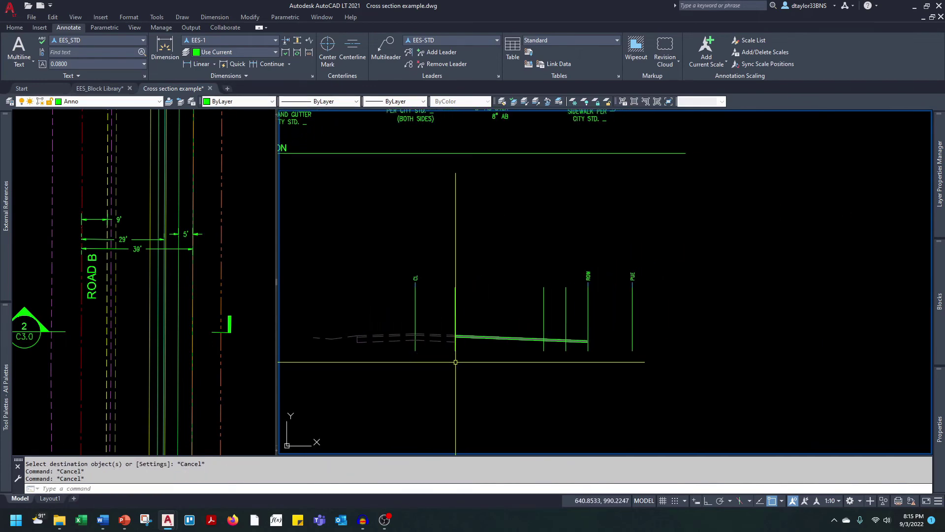
- Copy the curb and gutter from the upper cross section by its curb's top front corner onto the 29' offset line
middle_click_drag(497, 335, 470, 464)
scroll(563, 223, "up", 4)
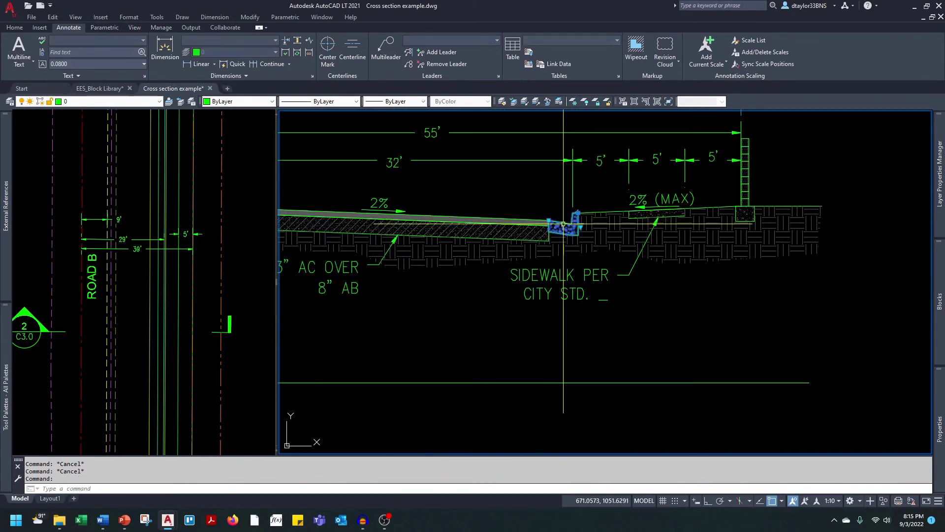
scroll(560, 224, "up", 4)
key("shift+e")
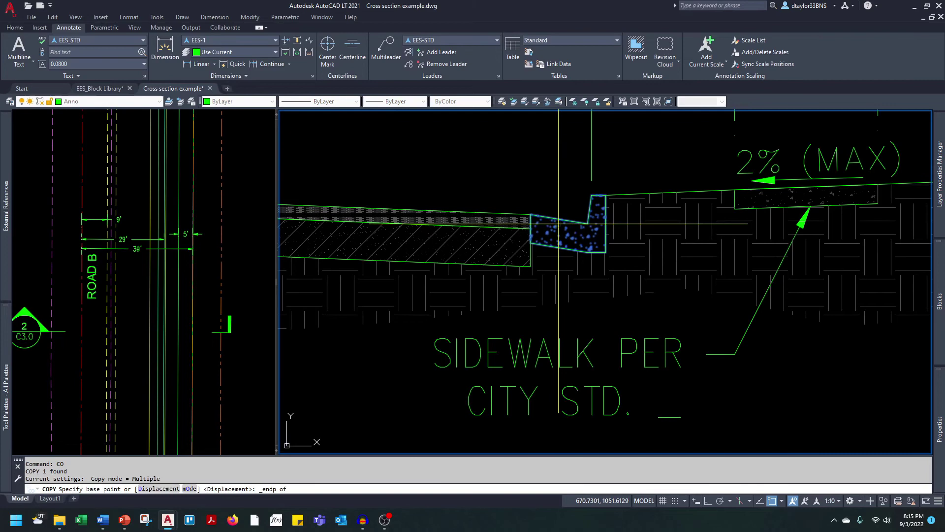
left_click(592, 195)
scroll(546, 181, "down", 6)
middle_click_drag(519, 415, 566, 190)
scroll(517, 346, "up", 4)
right_click(528, 333, "shift")
key("r")
left_click(528, 333)
key("Escape")
key("Escape")
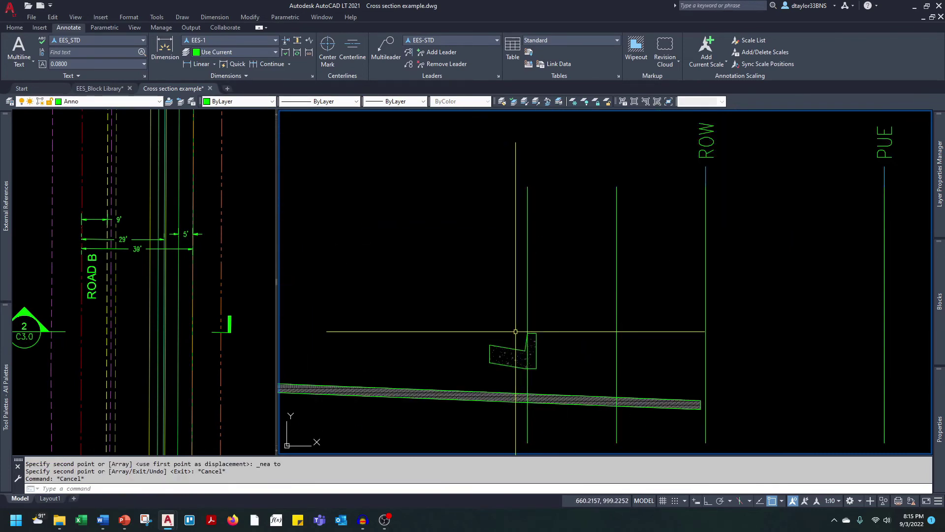
- Move the curb and gutter copy by its gutter lip corner down onto the new pavement's top surface
left_click(509, 358)
type("m")
key("Return")
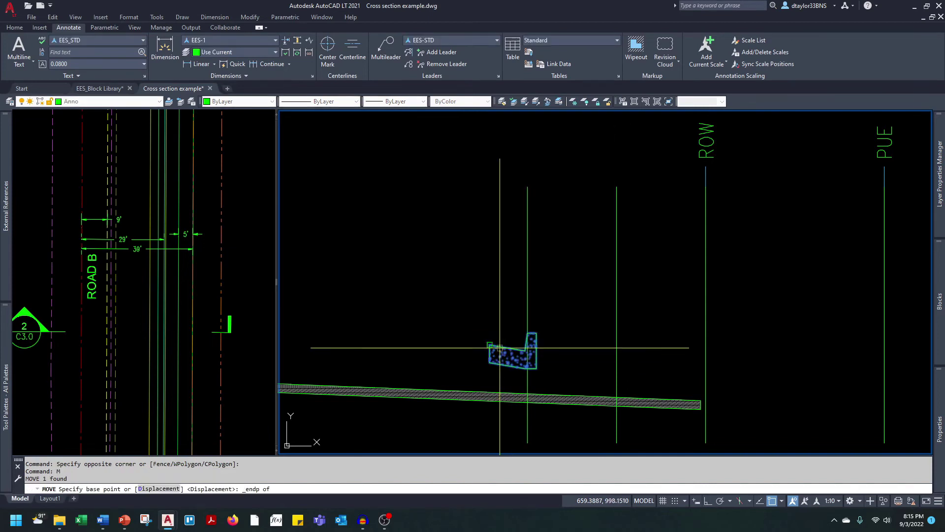
left_click(506, 338)
right_click(506, 338, "shift")
left_click(529, 203)
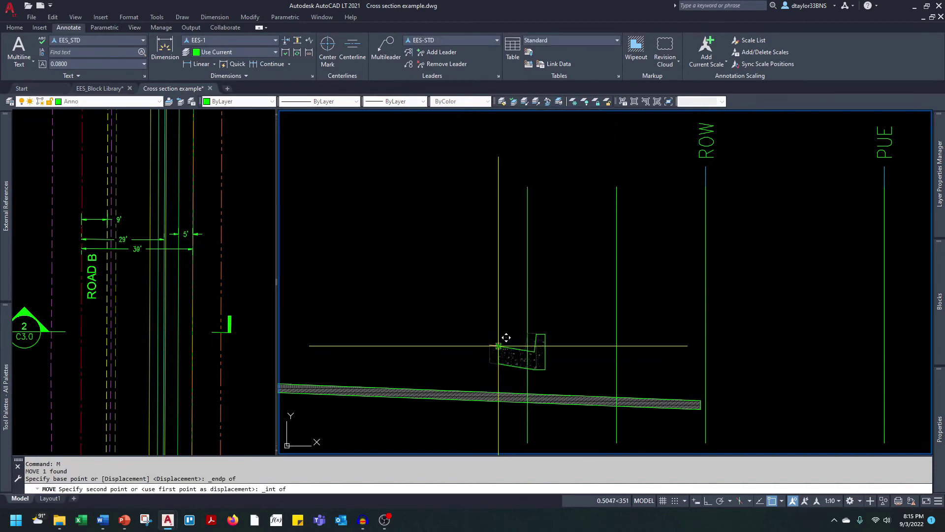
left_click(463, 389)
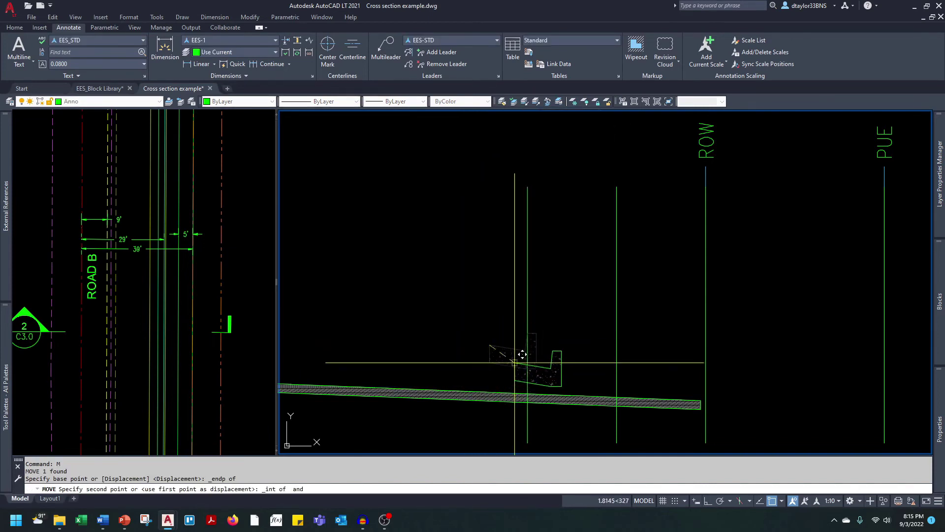
scroll(506, 361, "up", 2)
left_click(481, 350)
- Shorten the new pavement by stretching its outer upper corner back to the gutter lip
left_click(470, 331)
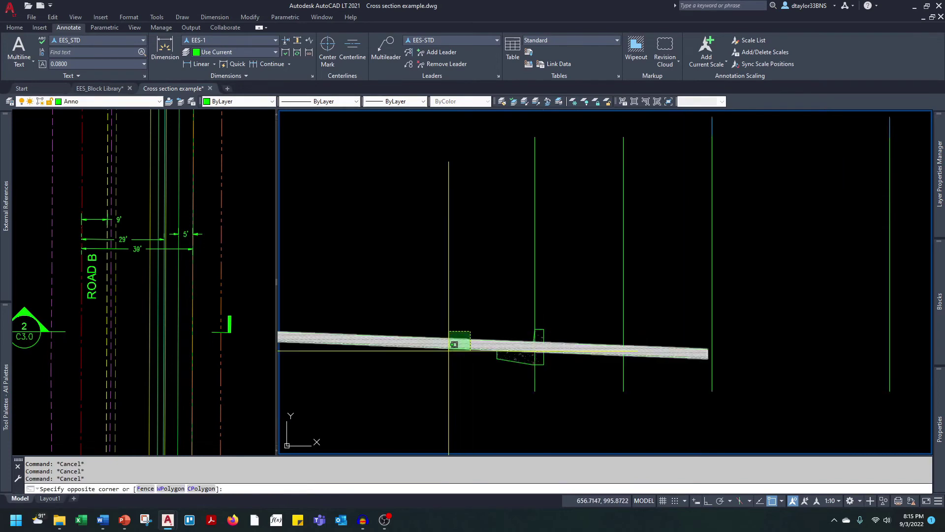
left_click(454, 344)
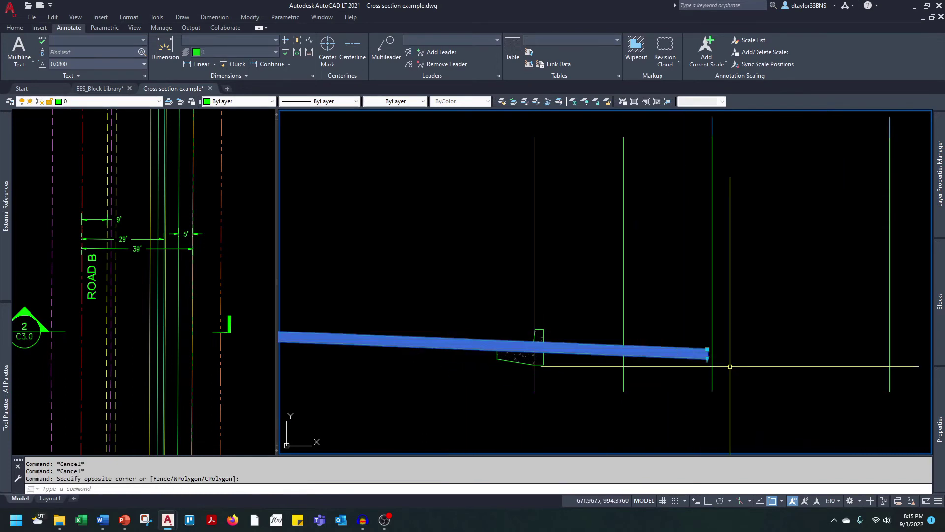
left_click(707, 349)
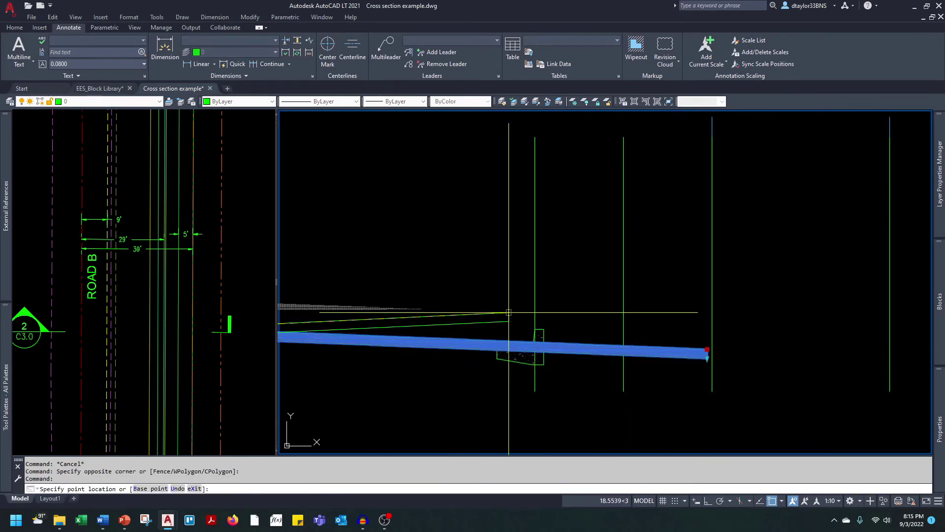
scroll(479, 337, "up", 2)
right_click(483, 340, "shift")
key("e")
scroll(505, 346, "up", 4)
left_click(516, 349)
scroll(507, 353, "down", 6)
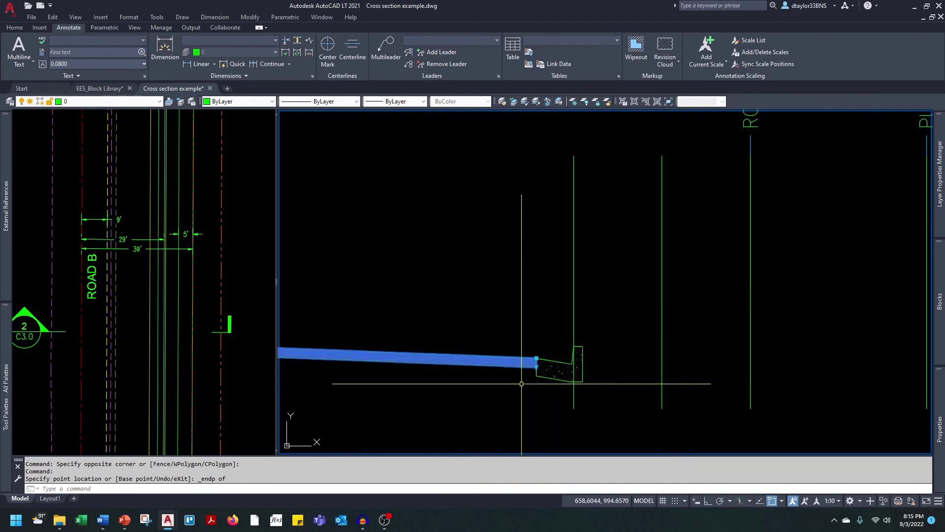
- Draw a short horizontal guide line from the gutter lip and offset it 0.33 downward
key("Escape")
type("L")
key("space")
right_click(500, 358, "shift")
left_click(527, 197)
scroll(517, 351, "up", 3)
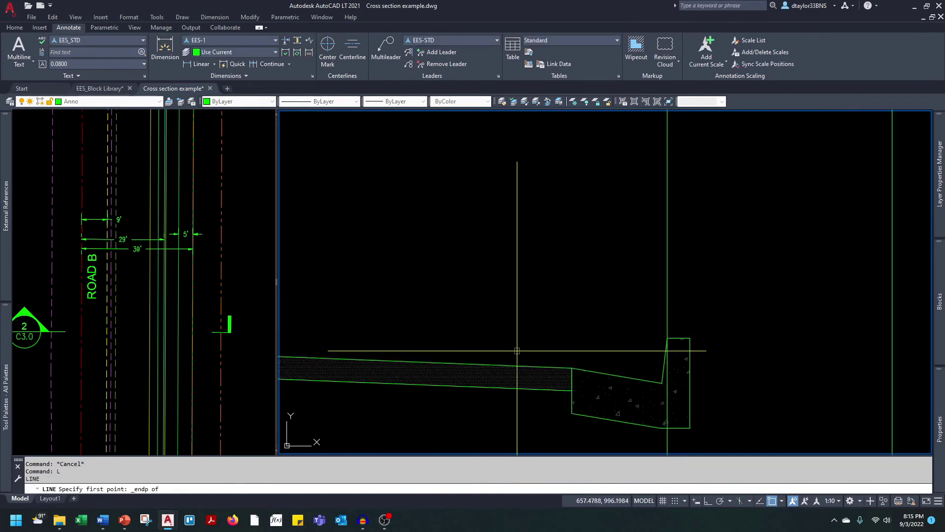
left_click(571, 366)
middle_click_drag(570, 359, 452, 357)
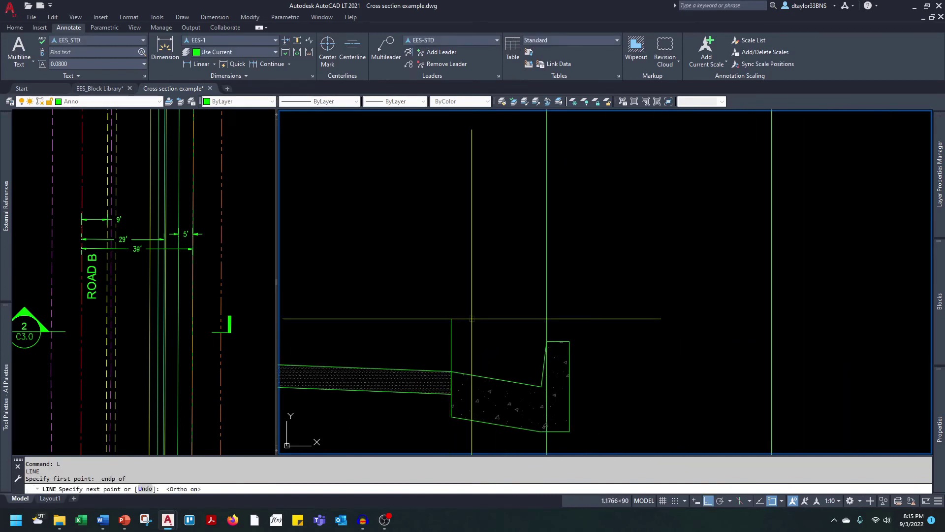
key("Escape")
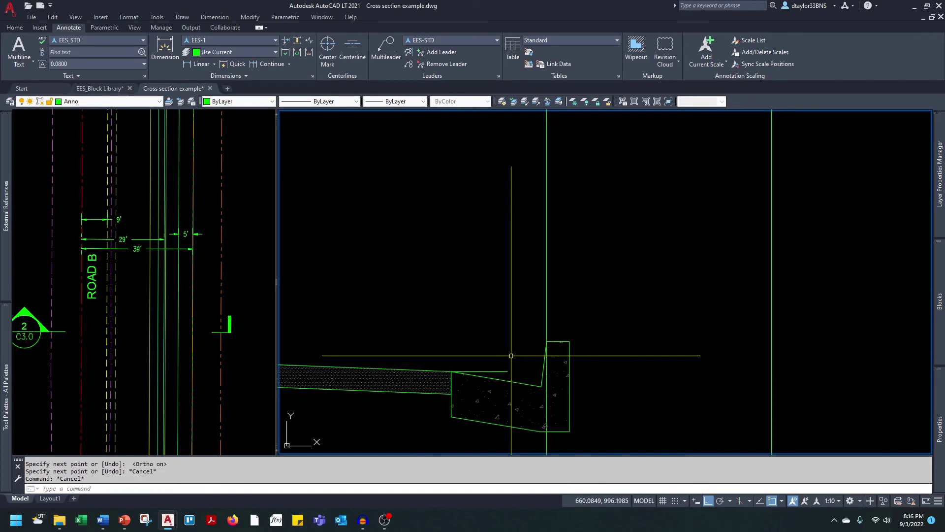
type("o")
key("Return")
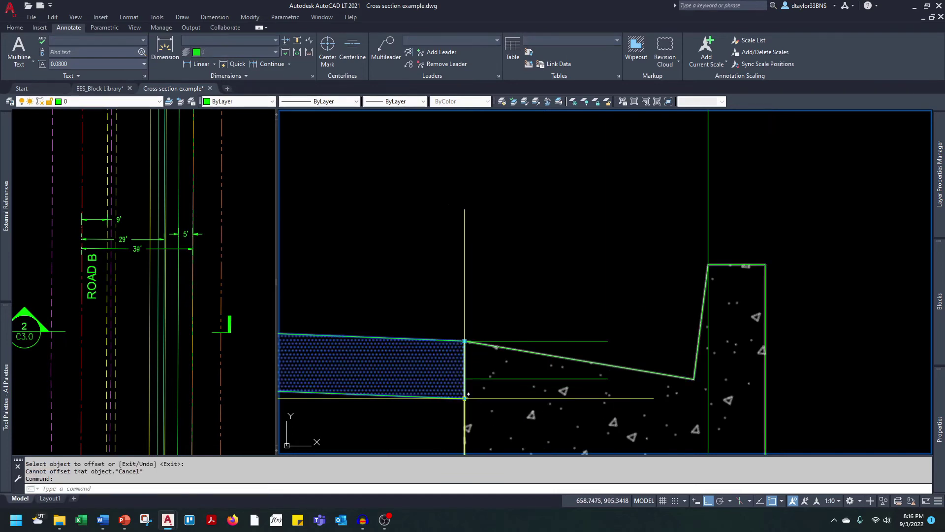
- Stretch the new pavement's lower corner at the gutter to the end of the offset guide line
left_click(464, 398)
right_click(464, 383, "shift")
key("e")
left_click(464, 382)
key("Escape")
- Erase the two short horizontal guide lines at the gutter lip
left_click(588, 336)
left_click(581, 347)
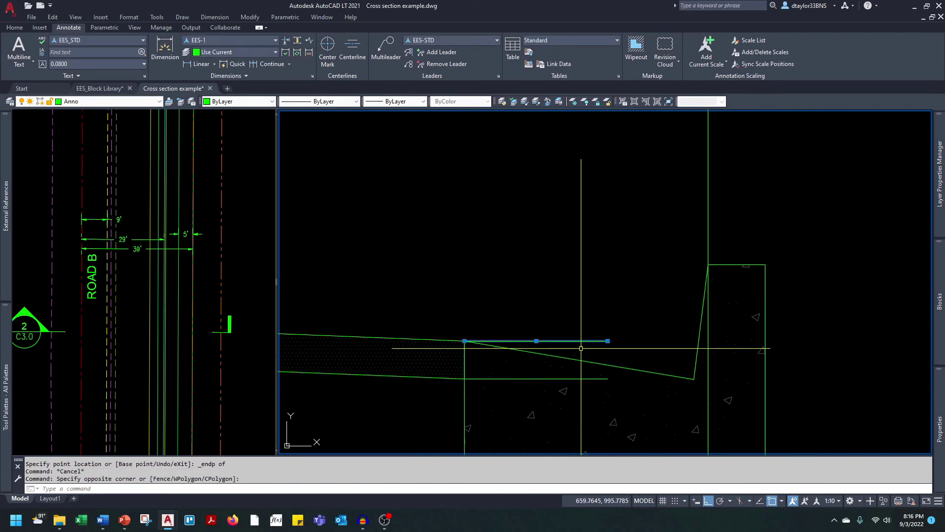
left_click(587, 379)
type("e")
key("Return")
scroll(588, 379, "down", 6)
key("Escape")
- Copy the new pavement layer directly beneath itself, from its upper inner corner to its lower inner corner
middle_click_drag(506, 401, 548, 353)
left_click(517, 351)
type("co")
key("Return")
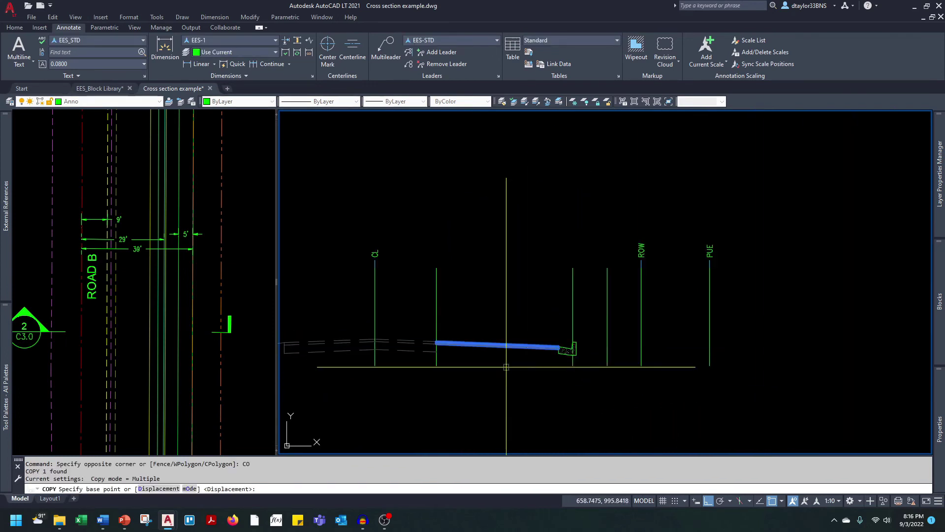
scroll(434, 373, "up", 8)
right_click(470, 306, "shift")
key("e")
left_click(408, 267)
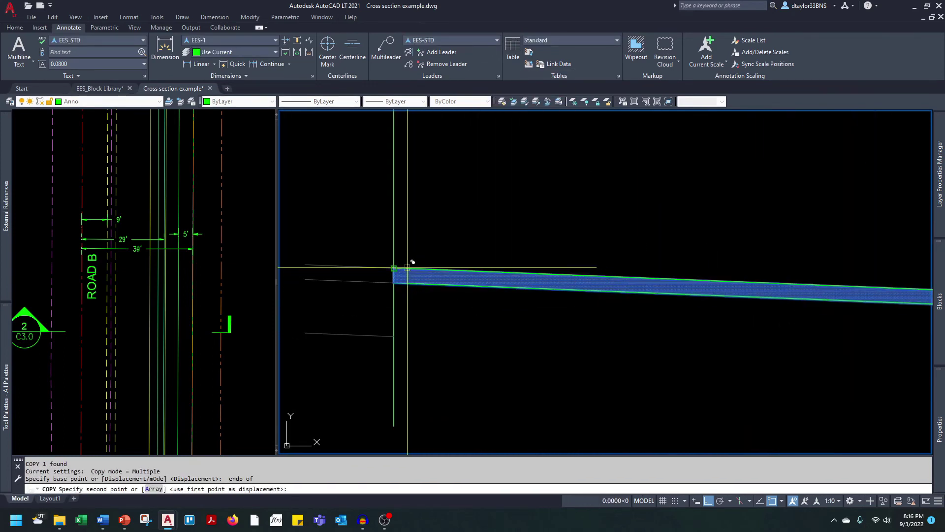
right_click(400, 283, "shift")
key("e")
left_click(397, 283)
key("Escape")
- Switch the lower pavement copy to the diagonal-hatched aggregate base display
left_click(398, 291)
left_click(376, 270)
left_click(399, 289)
key("Escape")
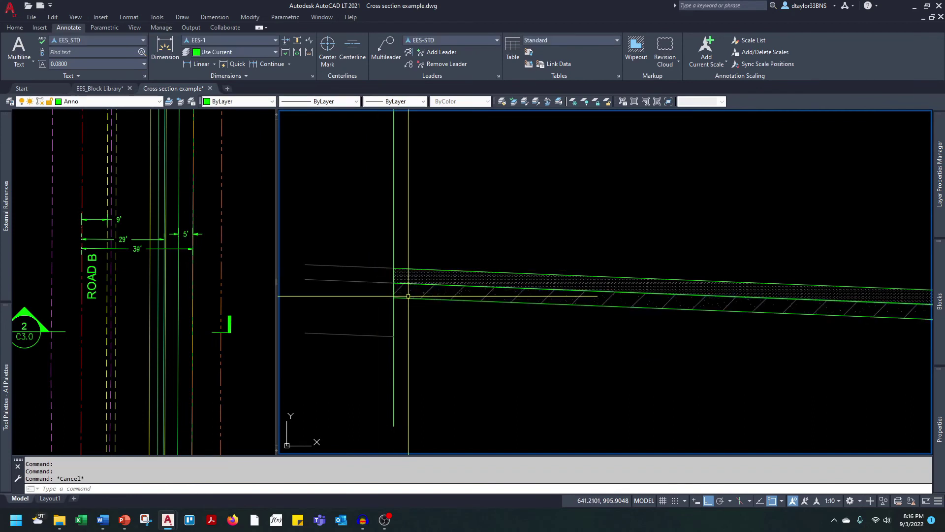
- Draw a short horizontal guide line from the asphalt layer's lower corner at the gutter and offset it 1 downward
type("l")
key("Return")
right_click(407, 295, "shift")
key("e")
scroll(408, 296, "down", 5)
scroll(510, 345, "up", 2)
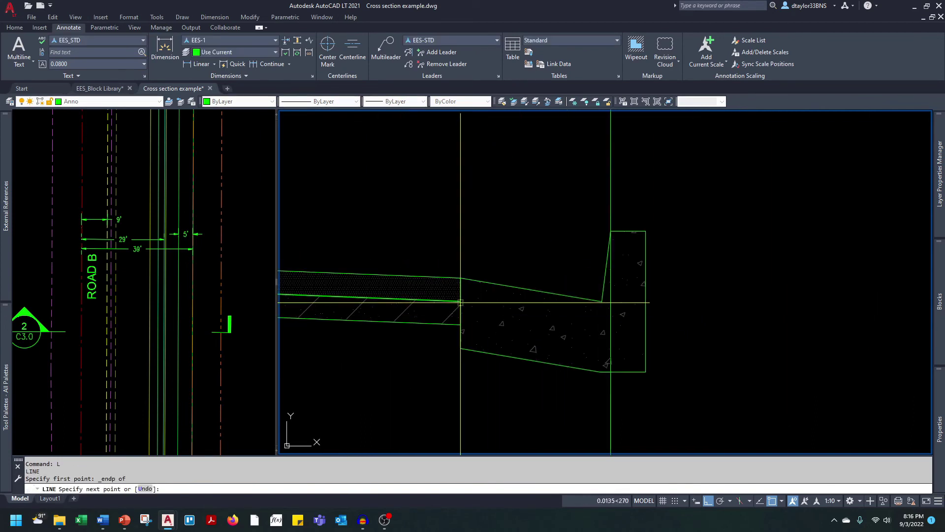
left_click(488, 297)
key("Escape")
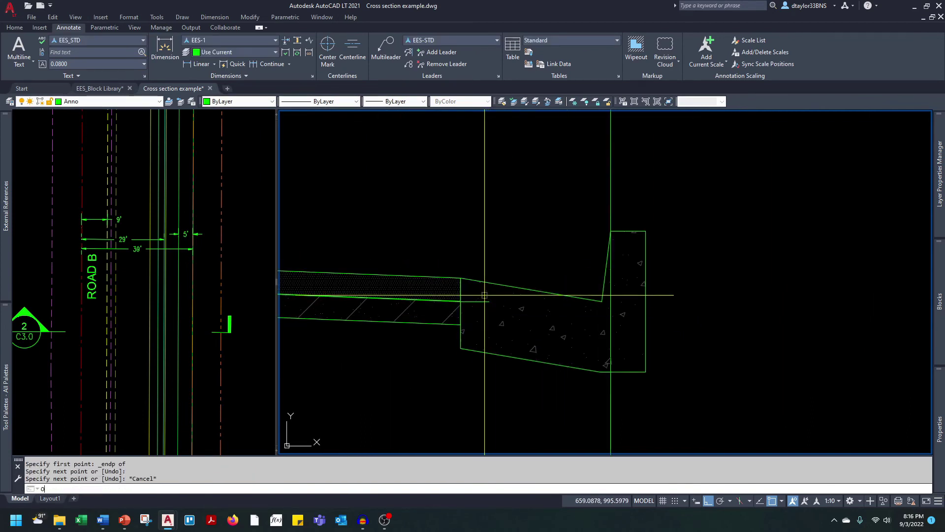
key("Return")
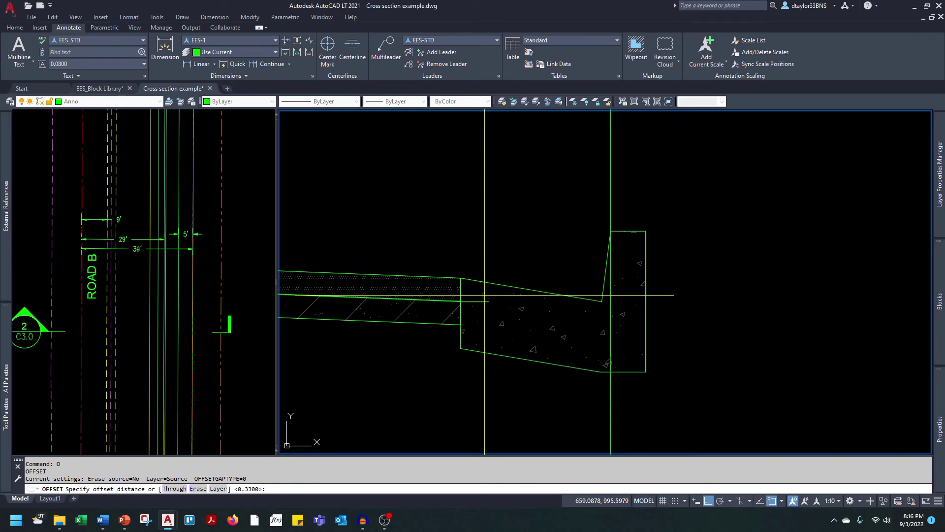
type("1")
key("Return")
key("Escape")
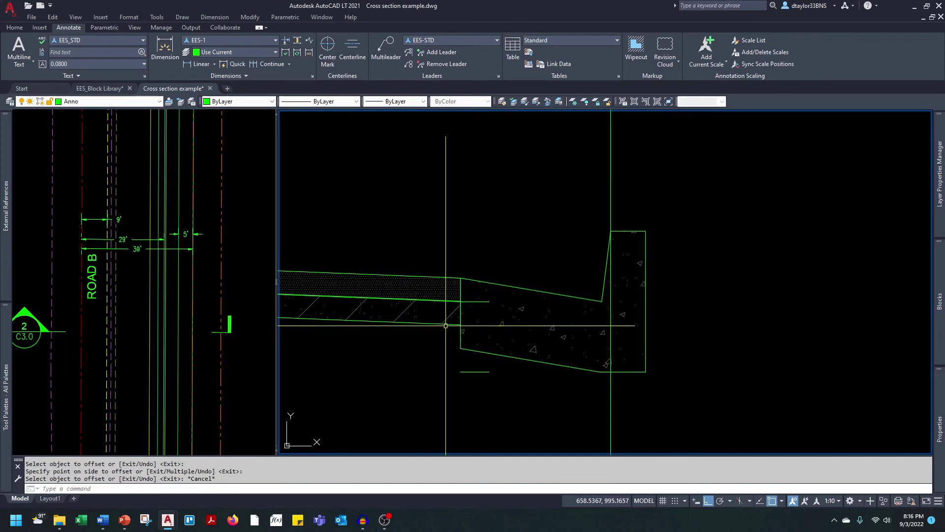
- Stretch the aggregate base layer's lower corner at the gutter down to the end of the offset guide line
left_click(445, 324)
left_click(460, 325)
right_click(460, 325, "shift")
left_click(466, 364)
right_click(466, 365, "shift")
key("e")
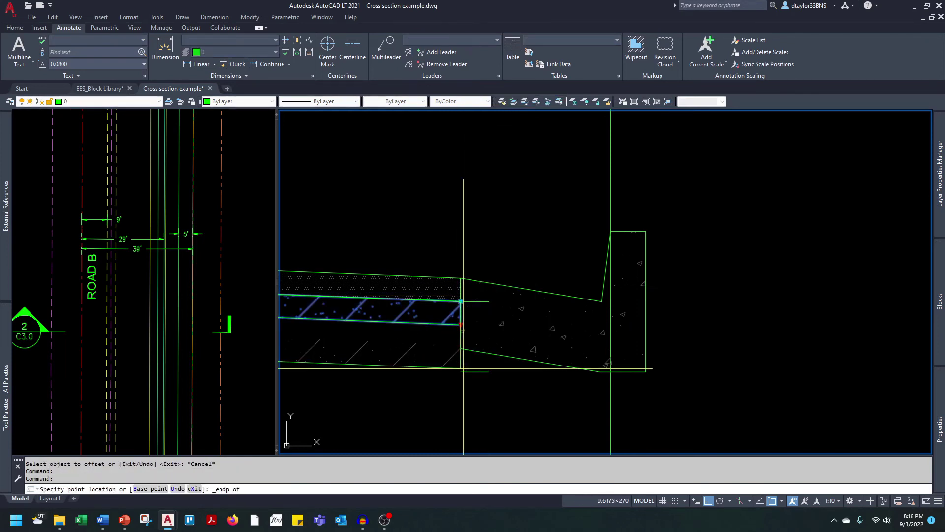
left_click(461, 372)
key("Escape")
- Erase the two short guide lines used for the aggregate base thickness
left_click(486, 371)
left_click(472, 384)
left_click(481, 302)
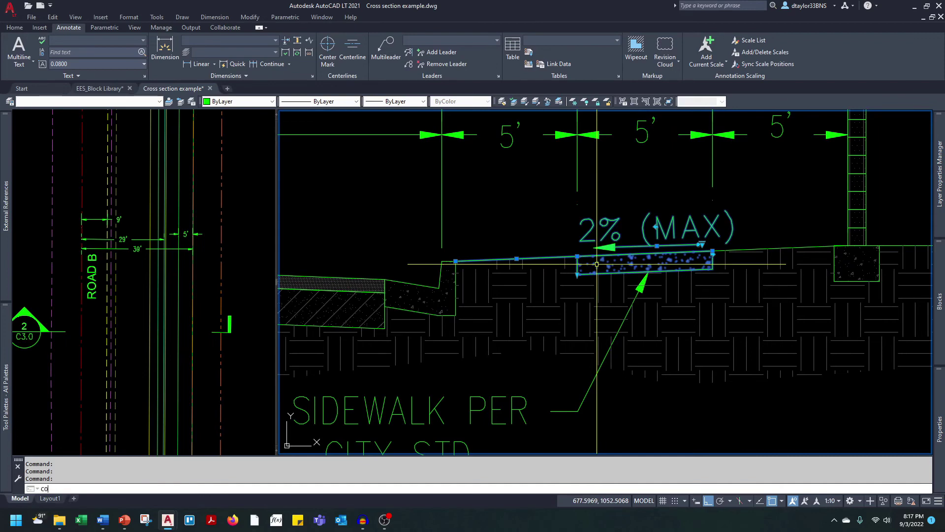
- Copy the upper section's sidewalk, sloped ground line and 2% (MAX) slope label to the top back corner of the new curb
key("space")
right_click(596, 265, "shift")
key("e")
left_click(457, 261)
scroll(537, 225, "down", 7)
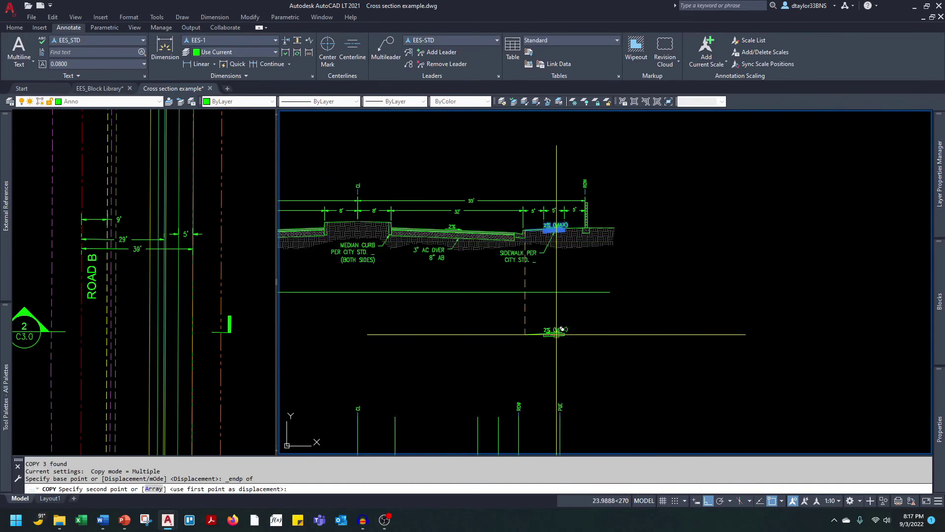
middle_click_drag(527, 374, 538, 191)
scroll(507, 281, "up", 6)
right_click(507, 279, "shift")
key("e")
scroll(483, 276, "up", 6)
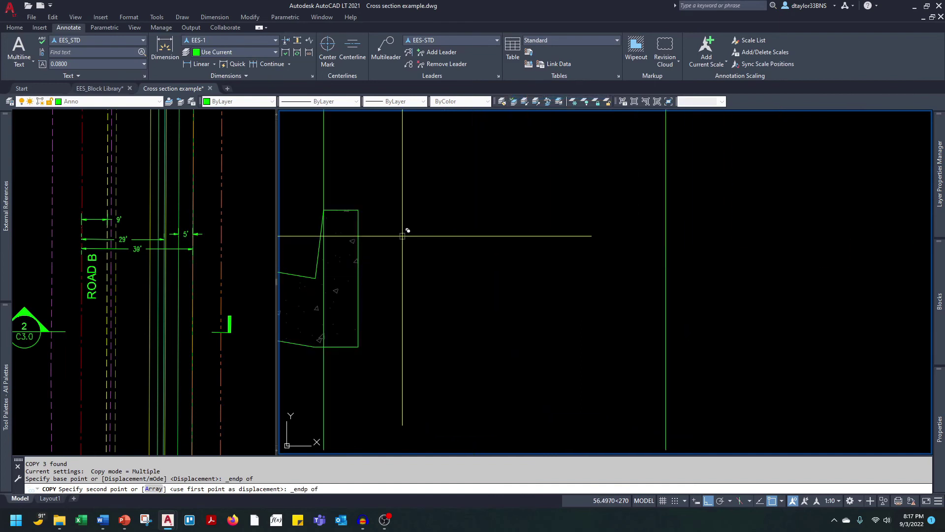
left_click(367, 205)
key("Escape")
key("Escape")
key("Escape")
scroll(502, 300, "down", 3)
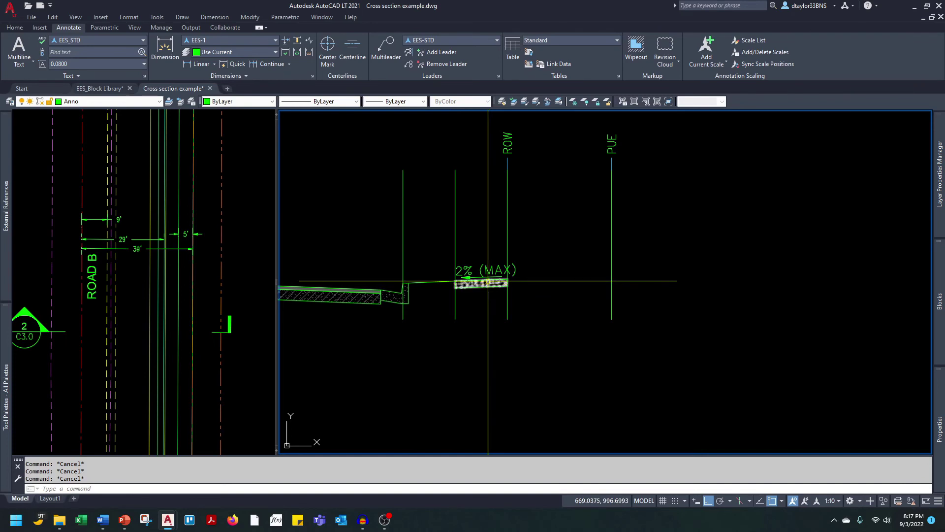
type("L")
key("Escape")
key("Escape")
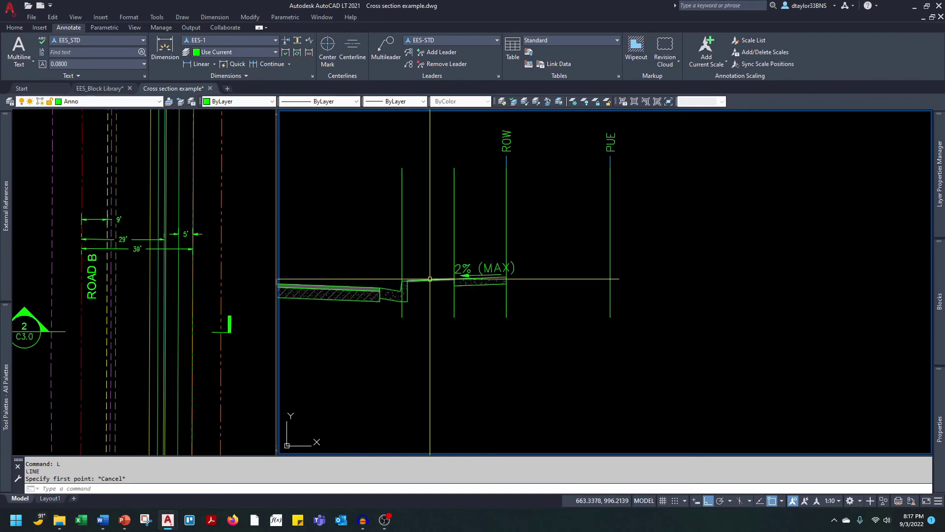
- Copy the sloped ground line behind the curb to the sidewalk's upper outer corner at the ROW line
left_click(428, 271)
left_click(427, 294)
type("CO")
right_click(427, 295, "shift")
key("e")
left_click(412, 284)
right_click(506, 280, "shift")
left_click(506, 279)
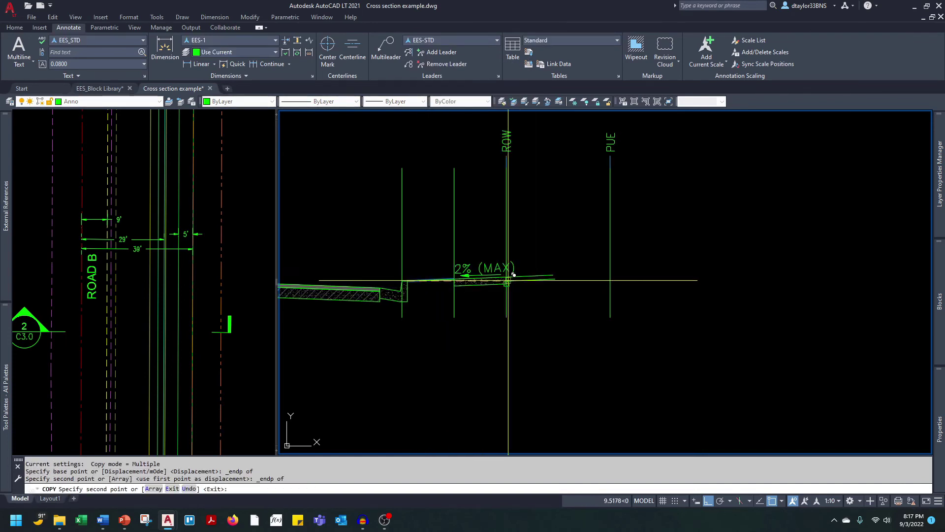
key("Escape")
key("Escape")
- Extend the copied ground line at its slope outward past the PUE line
left_click(540, 288)
left_click(537, 269)
left_click(553, 275)
key("F8")
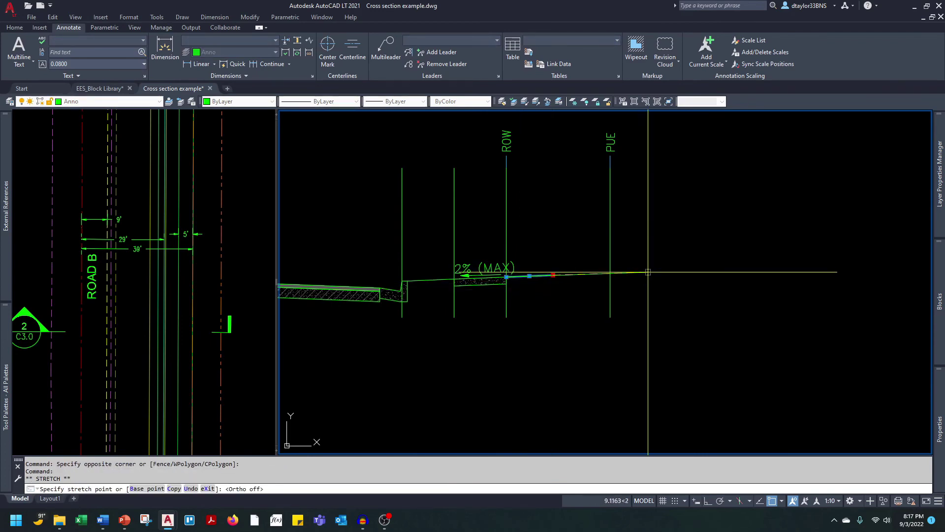
key("Escape")
key("Escape")
key("Escape")
- Copy the CL label to the line at the existing pavement edge and change the copy's text to CUTLINE
scroll(616, 311, "down", 4)
left_click(396, 291)
type("CO")
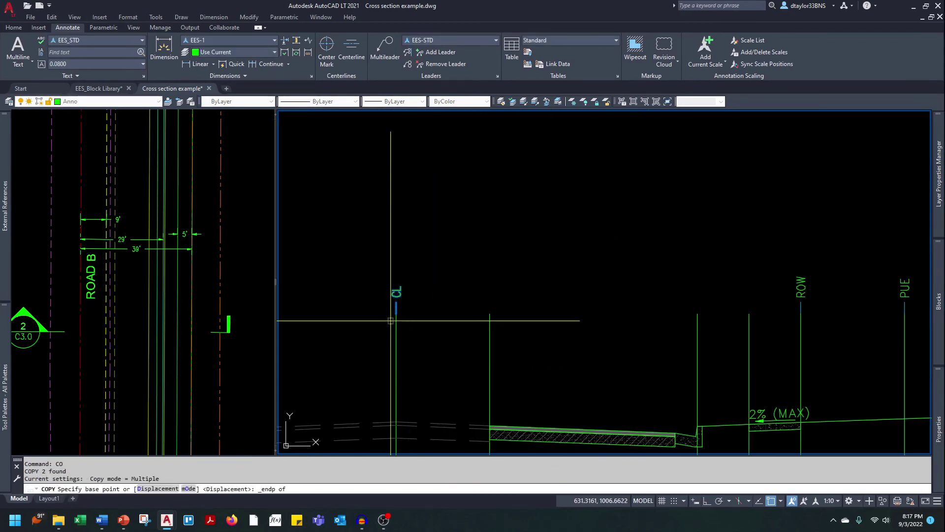
left_click(393, 318)
left_click(490, 315)
double_click(451, 391)
type("GUTLINE")
- Copy Road A's pavement leader note to the new pavement and change its text to 2" AC OVER 6" AB
left_click(476, 214)
type("CO")
left_click(494, 194)
left_click(471, 350)
double_click(423, 373)
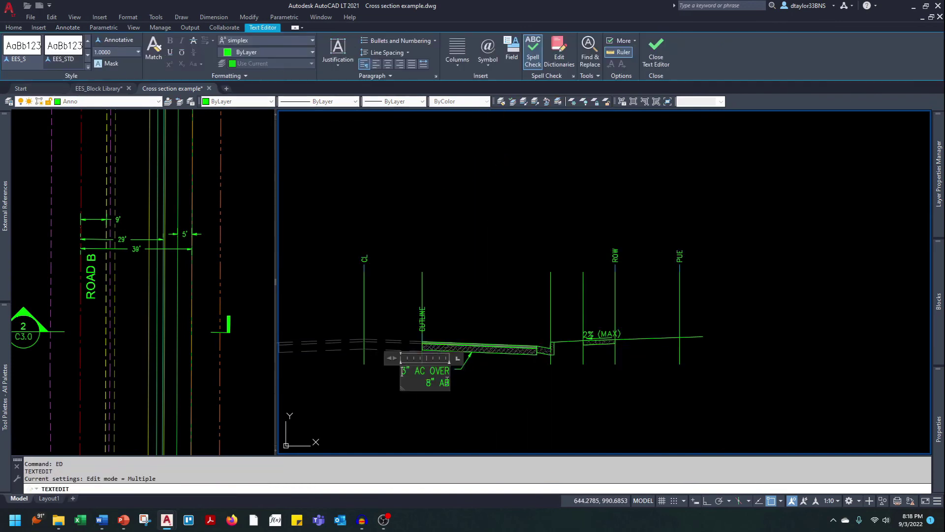
left_click(388, 400)
- Copy Road A's sidewalk and curb-and-gutter leader notes to the new sidewalk and the underside of the new gutter
type("CO")
left_click(578, 144)
left_click(605, 129)
key("Escape")
left_click(336, 232)
type("CO")
left_click(289, 210)
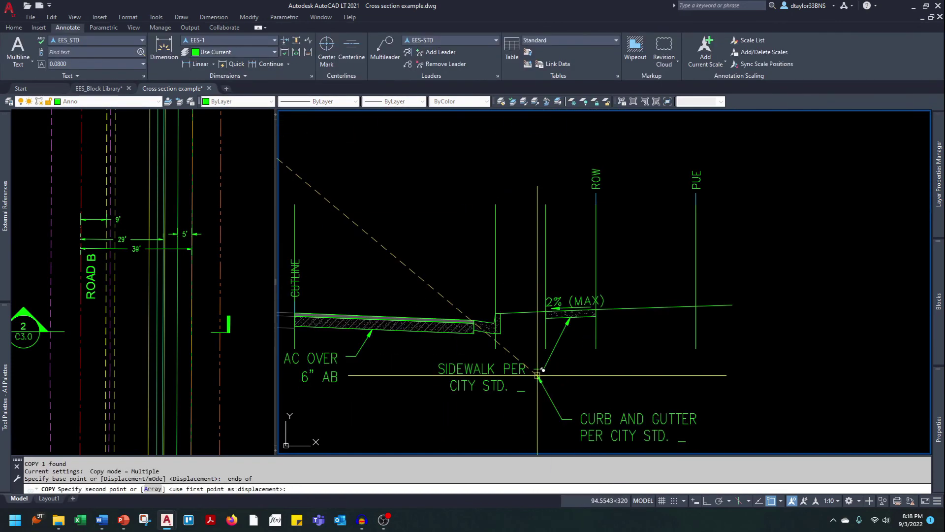
left_click(493, 333)
- Place the curb-and-gutter note on the road side of its leader and the sidewalk note on the outer side
left_click(553, 342)
left_click(438, 340)
left_click(544, 327)
left_click(734, 326)
- Rearrange the pavement and curb-and-gutter notes below the section so they do not overlap, with the curb-and-gutter note lower
left_click(445, 303)
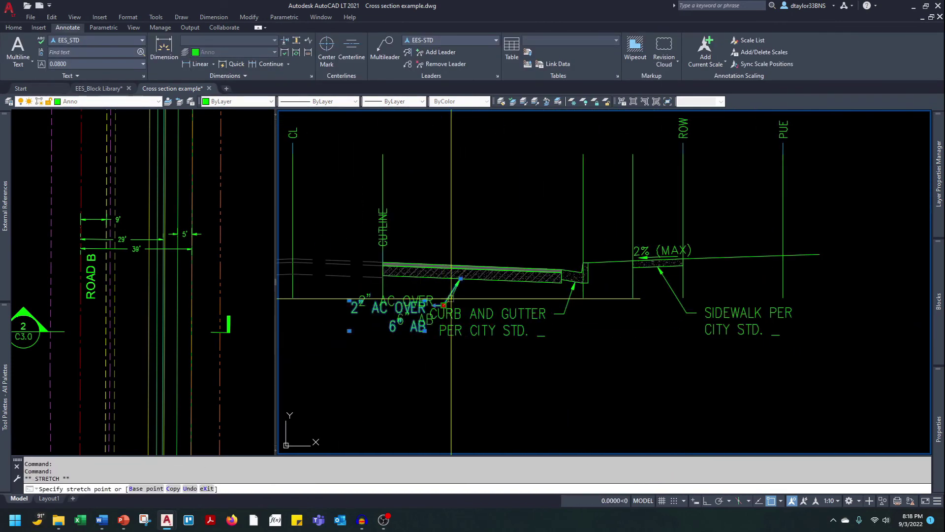
scroll(447, 303, "up", 4)
key("F3")
left_click(457, 287)
key("Escape")
left_click(752, 324)
left_click(729, 382)
left_click(672, 363)
left_click(662, 362)
left_click(648, 341)
scroll(613, 363, "down", 4)
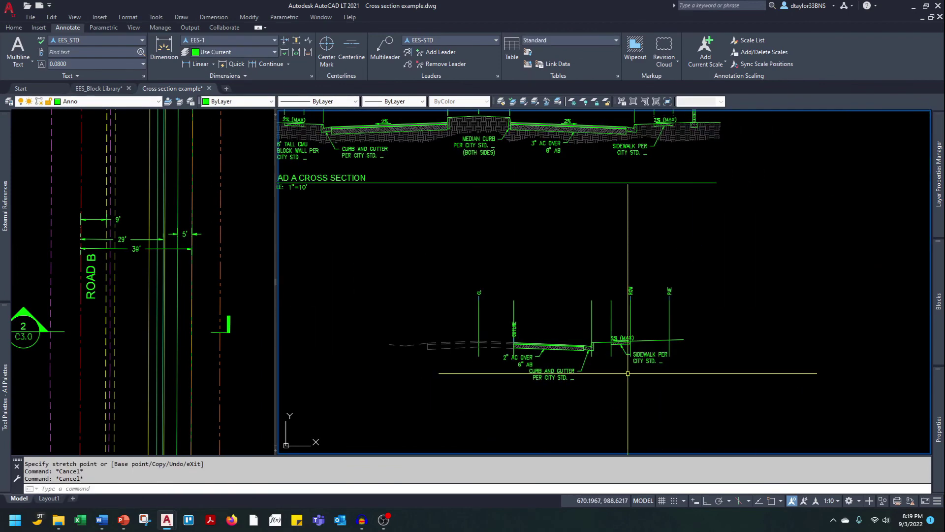
- Copy the 2" AC OVER 6" AB leader note to the existing roadway surface on the far side of the CL
left_click(430, 354)
type("CO")
scroll(358, 346, "up", 2)
left_click(569, 350)
type("CO END")
left_click(574, 340)
left_click(498, 344)
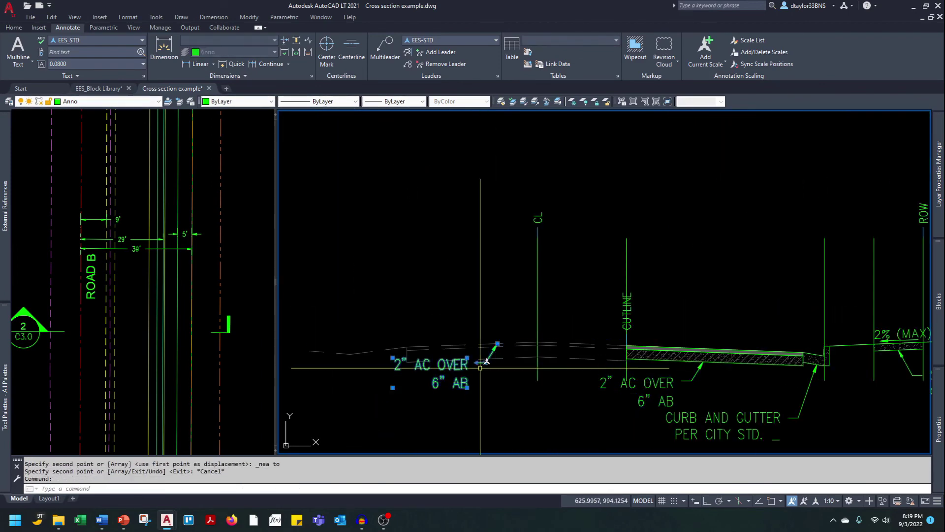
- Place the copied note above the existing roadway and change its text to EXIST. ROADWAY
left_click(480, 311)
type("ED")
left_click(463, 327)
key("ctrl+a")
type("EXIST")
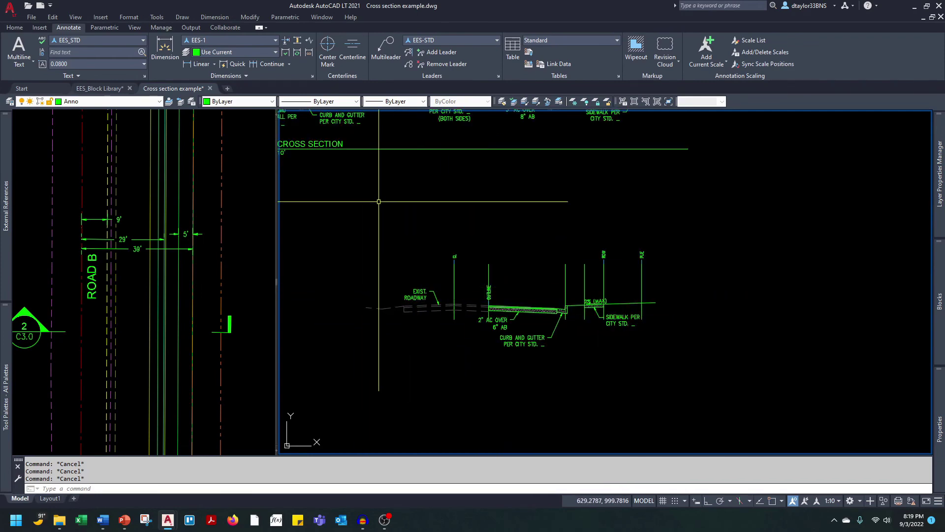
- Add a chain of linear dimensions from CL through the reference lines to PUE, plus an overall dimension from CL to the curb
middle_click_drag(380, 200, 400, 241)
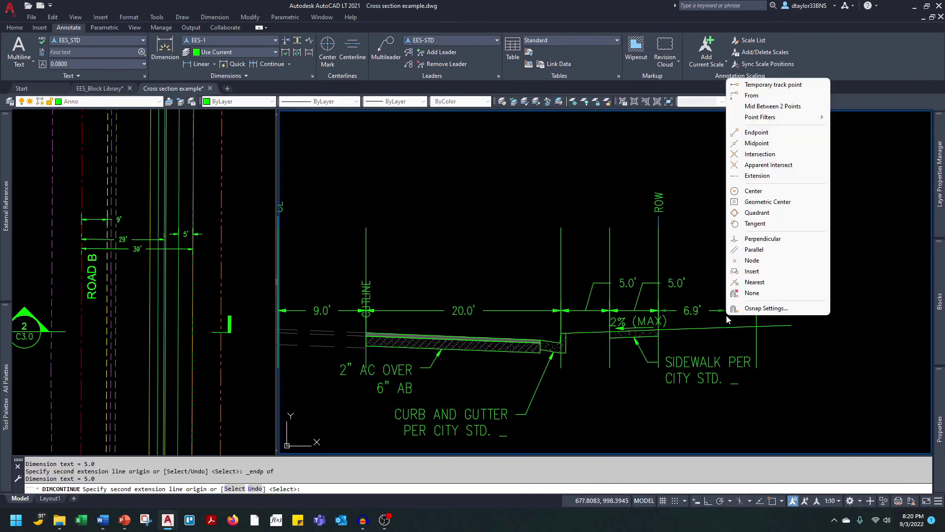
left_click(200, 64)
right_click(520, 295, "shift")
left_click(551, 110)
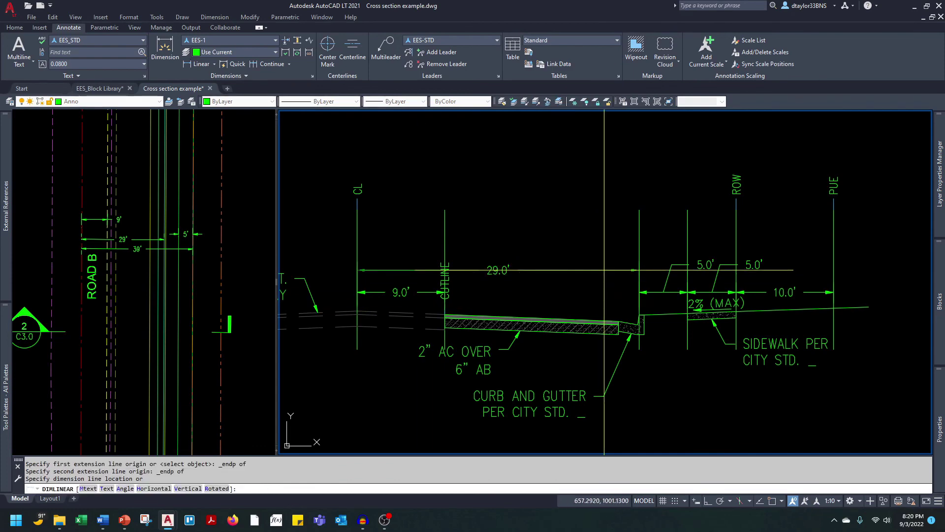
left_click(498, 270)
- Replace the vertical cutline text with a leader note reading CUTLINE that points at the cut line
scroll(533, 289, "up", 5)
left_click(472, 274)
type("CUTLINE")
scroll(584, 282, "down", 5)
key("Escape")
- Delete the lower dimensions beyond the cutline and continue the CL-to-curb dimension across both sidewalk edges to the PUE line
left_click(509, 262)
key("Delete")
key("Delete")
left_click(272, 64)
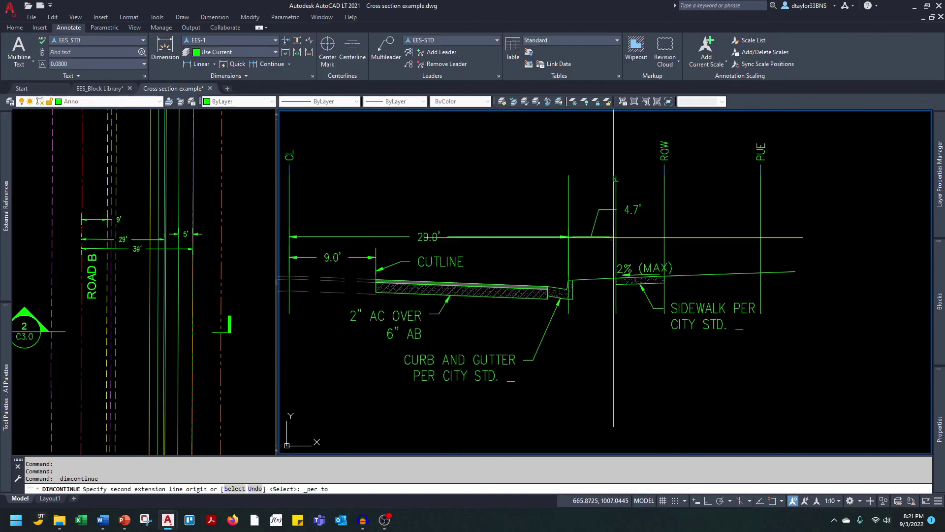
left_click(762, 273)
key("Escape")
- Show the section's dimensions in whole feet and centre the two sidewalk-area dimension texts within their dimension lines
scroll(575, 254, "down", 4)
scroll(639, 230, "up", 4)
left_click(700, 221)
left_click(582, 264)
key("Escape")
scroll(411, 294, "down", 2)
- Erase the vertical reference lines at the PUE, ROW, inner sidewalk edge and curb
left_click(636, 238)
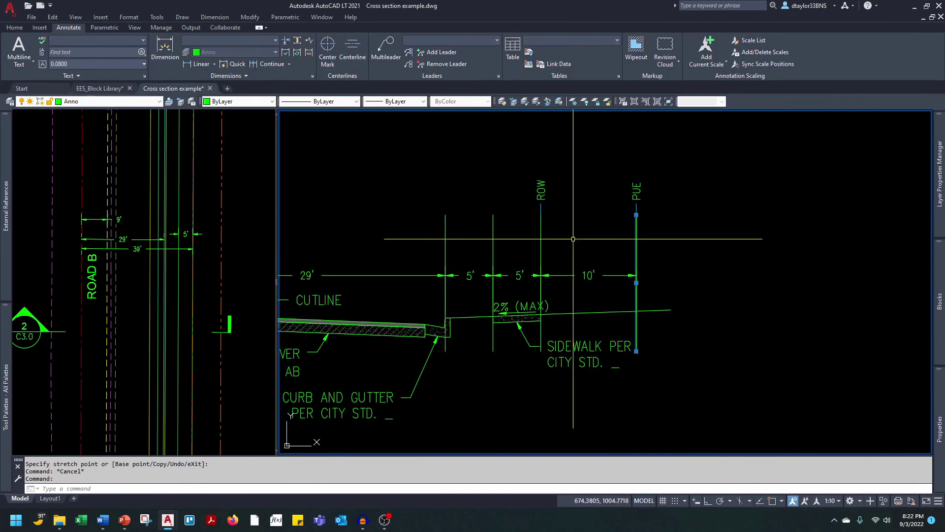
left_click(544, 232)
left_click(549, 234)
left_click(541, 233)
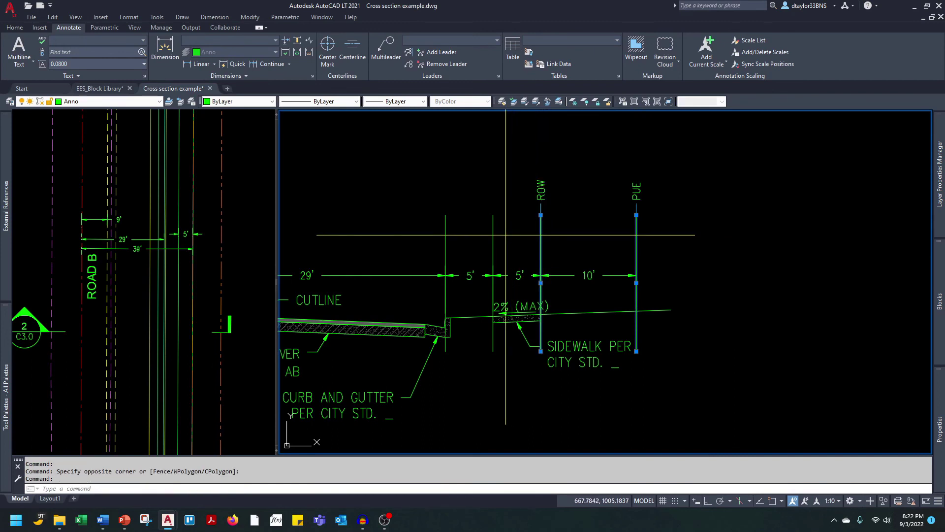
left_click(504, 234)
left_click(422, 239)
type("e")
key("Return")
key("Escape")
- Erase the vertical CL reference line below its label
middle_click_drag(432, 246, 591, 254)
scroll(592, 253, "down", 2)
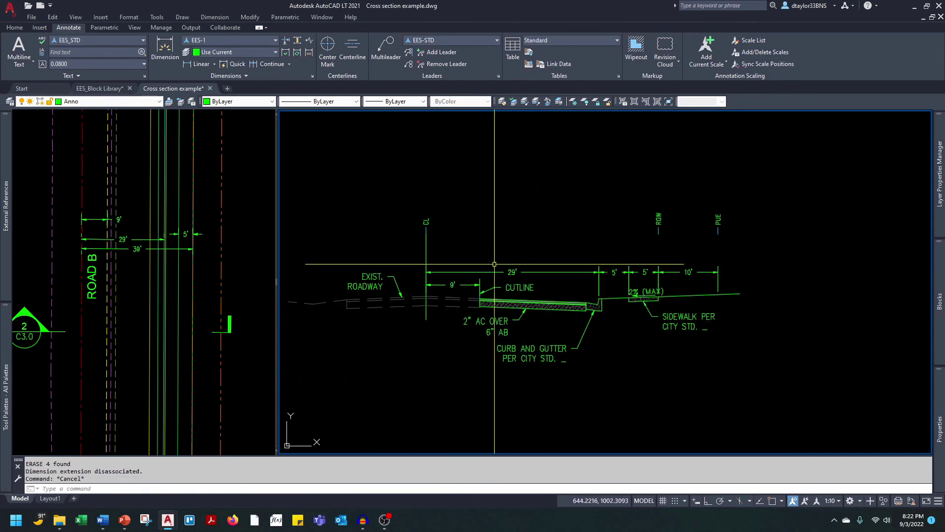
key("Return")
key("Escape")
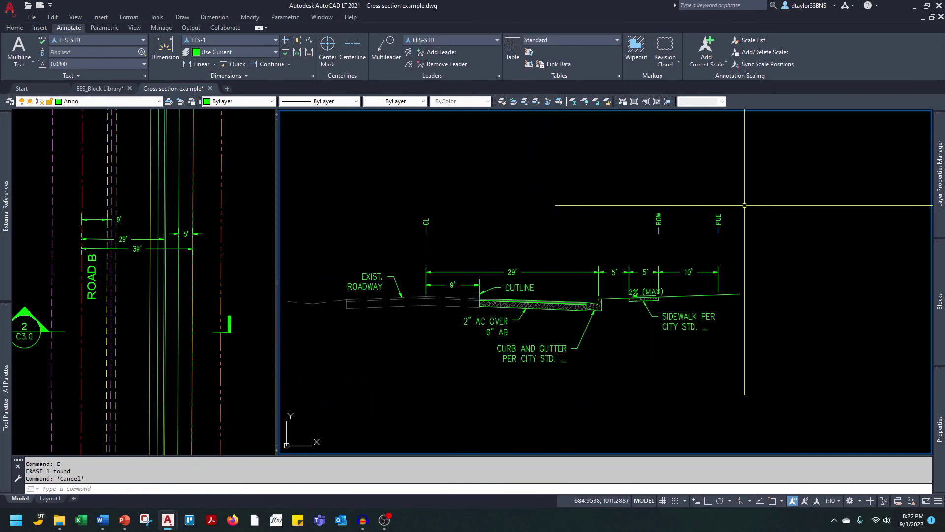
- Move the CL, ROW and PUE labels with their short ticks straight down, closer to the dimensions
left_click(709, 196)
left_click(405, 243)
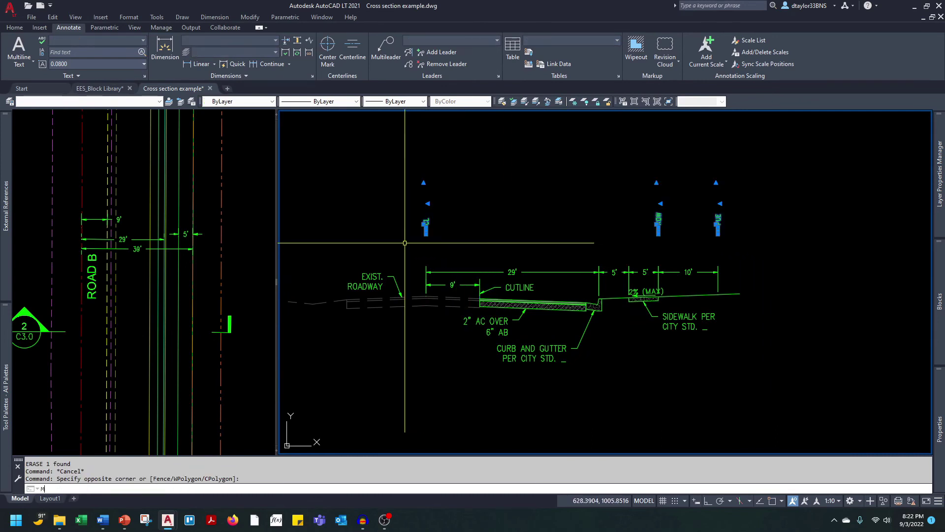
type("M")
key("Return")
left_click(742, 252)
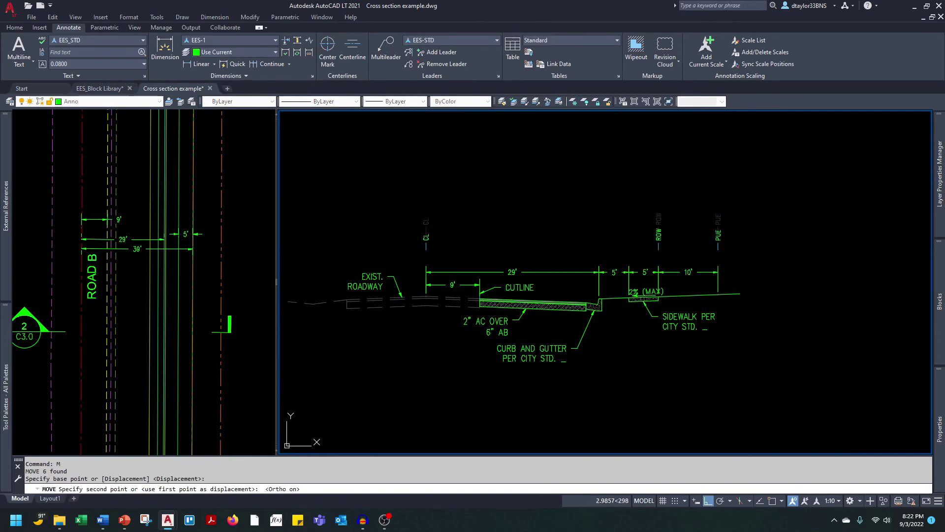
left_click(743, 276)
key("Escape")
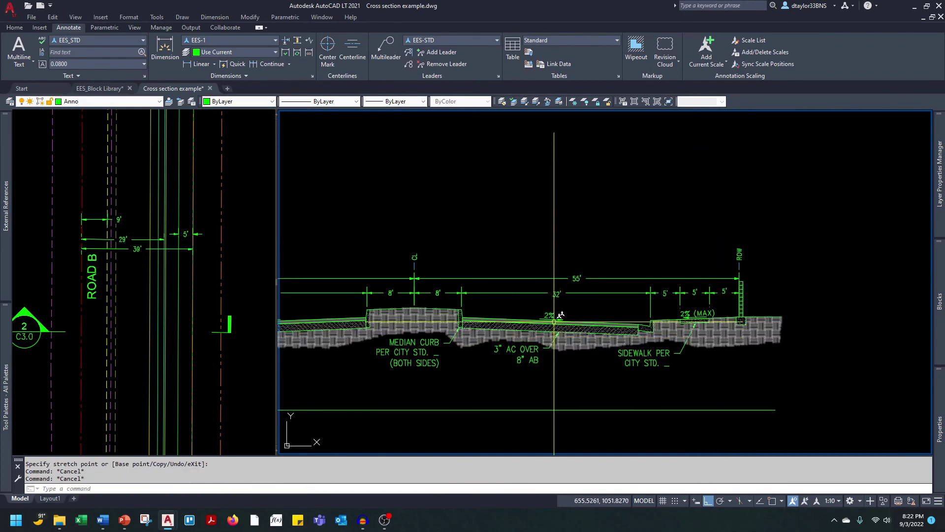
- Copy the 2% slope label and arrow from Road A's lane to just above the new Road B pavement
left_click(551, 312)
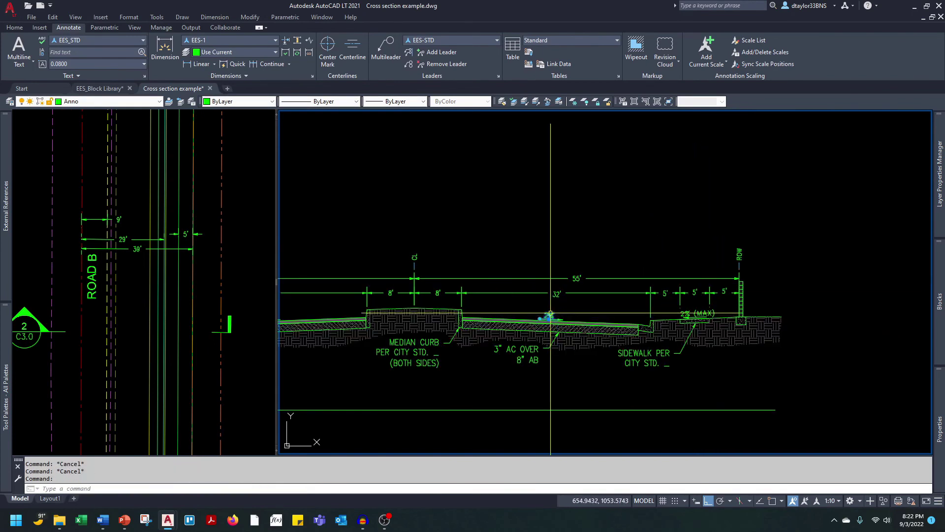
type("co")
left_click(551, 315)
scroll(551, 315, "down", 2)
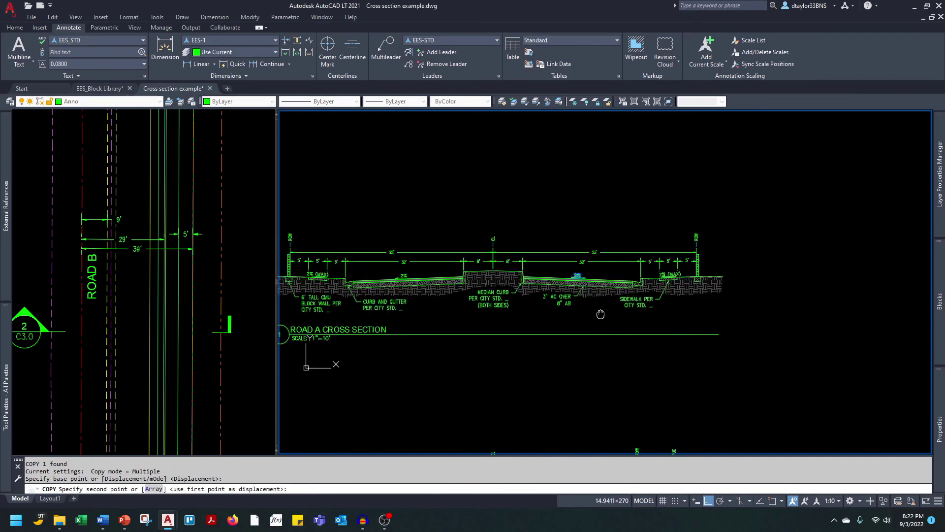
scroll(597, 403, "up", 5)
key("F8")
scroll(598, 403, "up", 2)
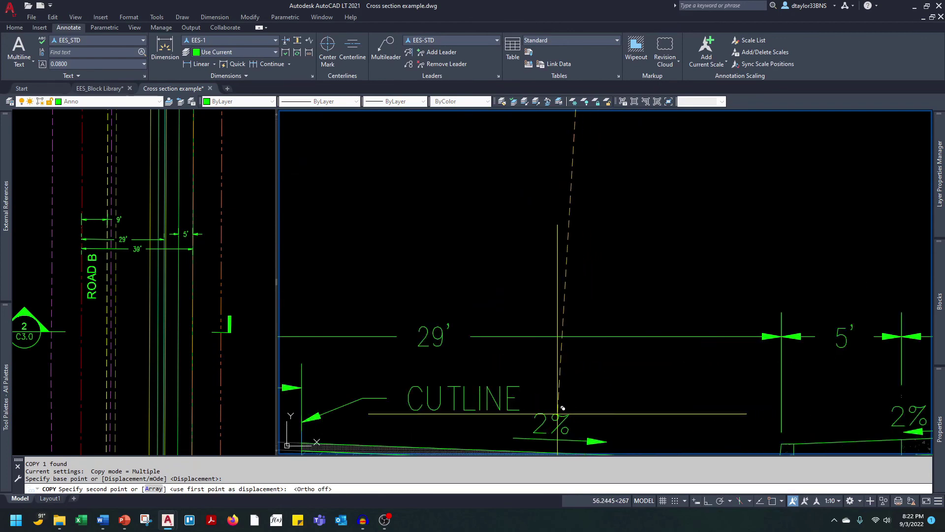
key("Escape")
key("Escape")
key("Escape")
scroll(566, 324, "down", 5)
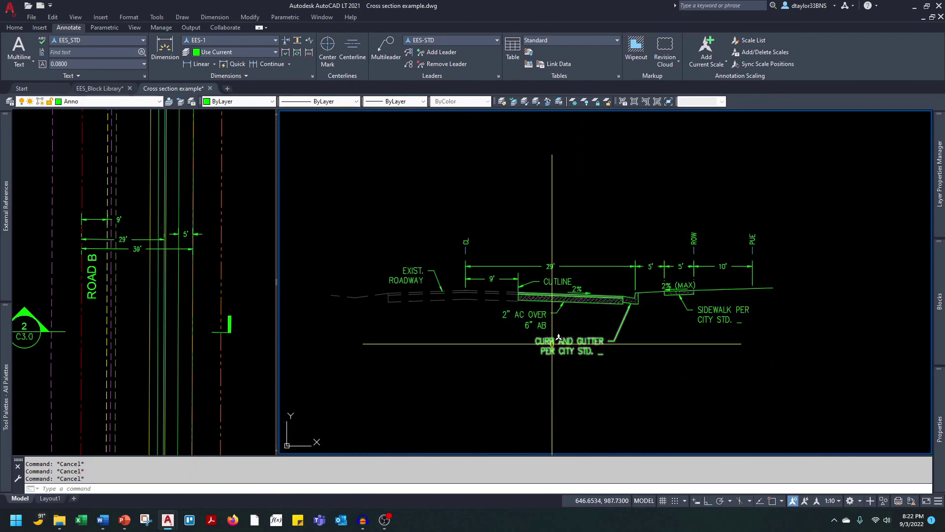
- Start a polyline along the existing ground line and the underside of the existing roadway as far as the CL
right_click(547, 341, "shift")
key("e")
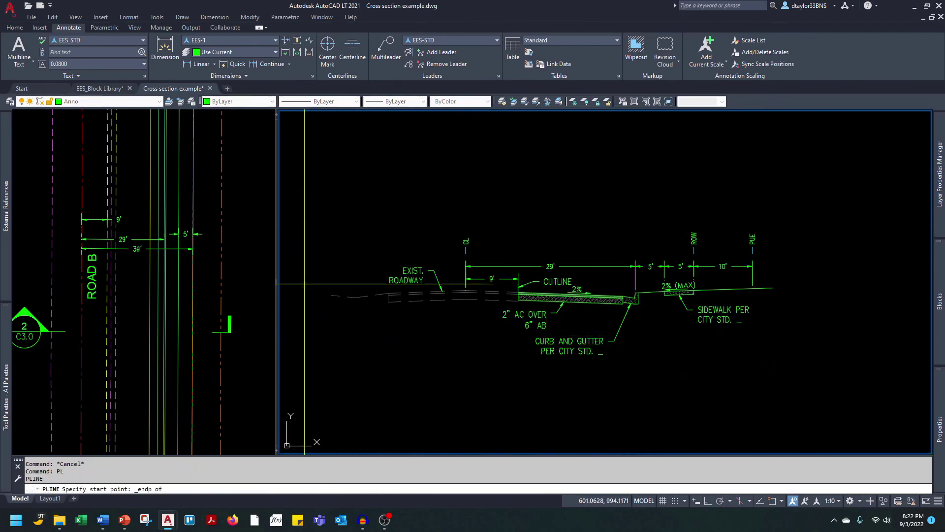
left_click(333, 295)
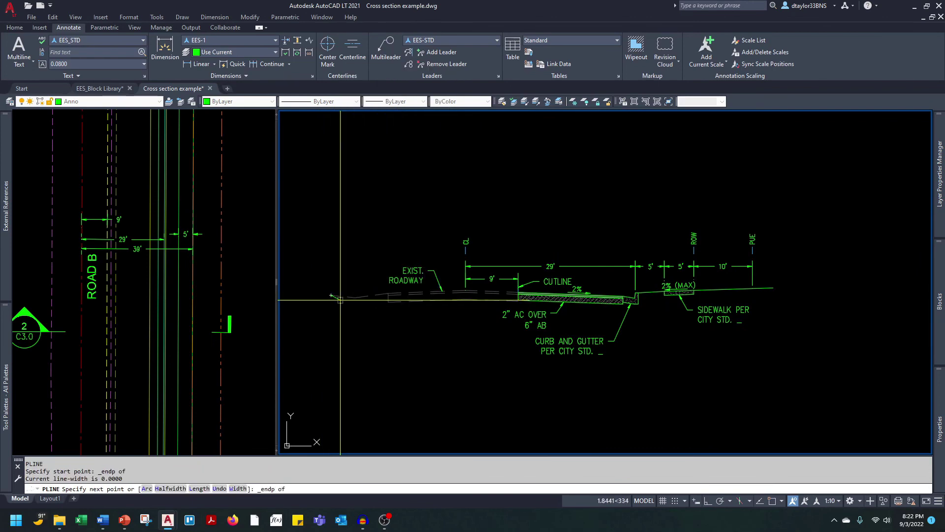
left_click(356, 298)
left_click(388, 301)
left_click(465, 299)
- Continue the polyline beneath the new pavement, around the curb and gutter and sidewalk, to the outer end of the ground line
key("F3")
scroll(497, 302, "up", 5)
left_click(553, 295)
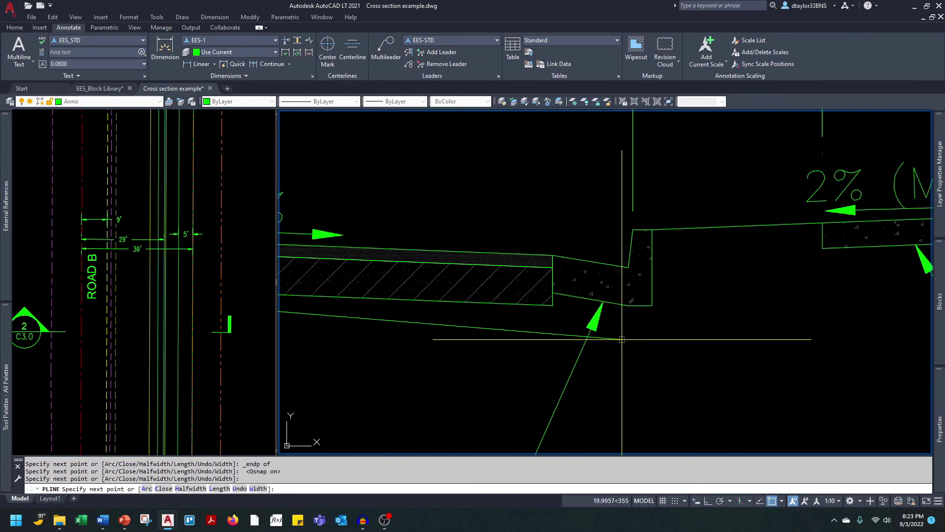
left_click(553, 305)
left_click(553, 294)
scroll(629, 303, "down", 4)
scroll(448, 416, "down", 3)
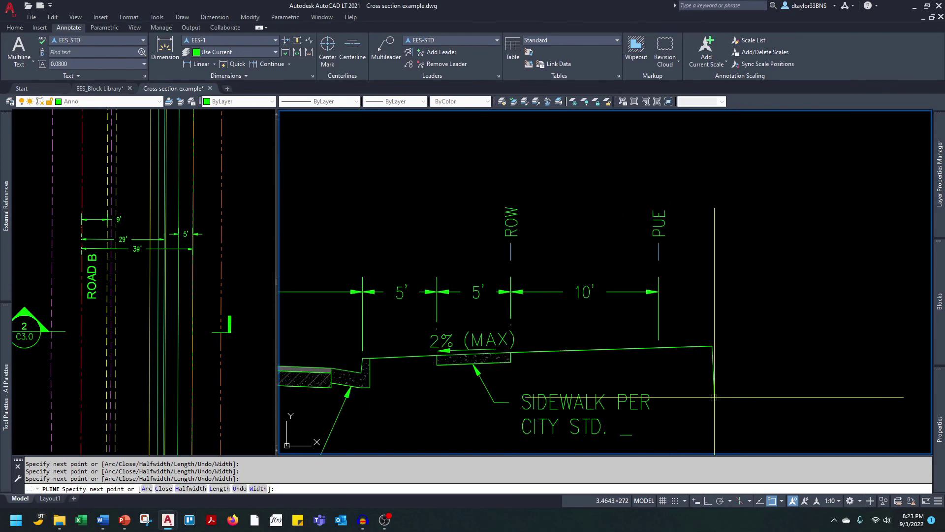
- Fill the closed ground outline with its irregular lower edge using Road A's earth hatch, and erase the outline
middle_click_drag(447, 416, 788, 322)
middle_click_drag(434, 296, 763, 286)
middle_click_drag(259, 276, 411, 300)
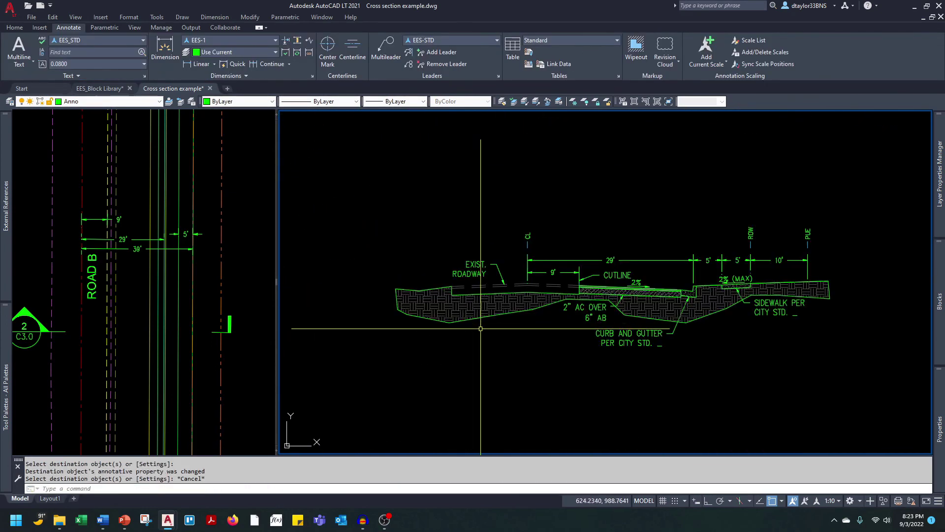
scroll(458, 328, "down", 3)
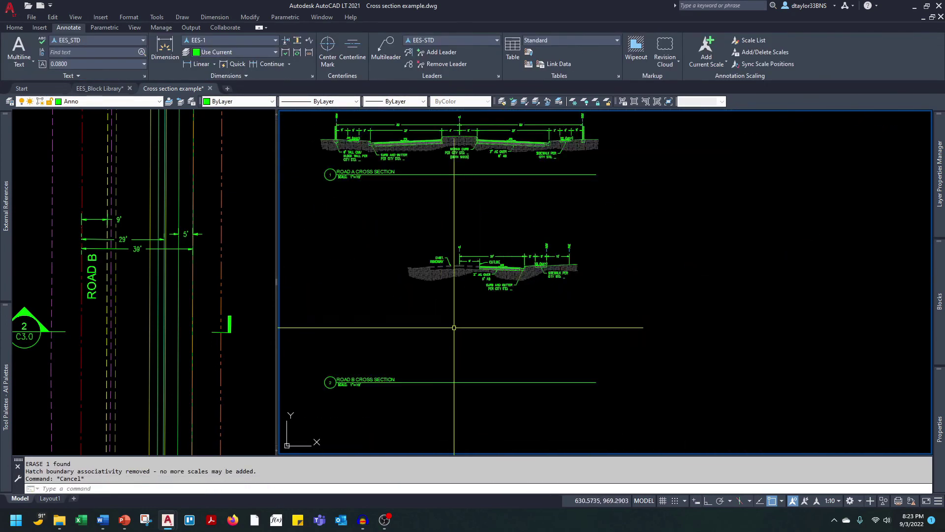
- Move the ROAD B CROSS SECTION title block up to just below the section, aligned with the section's outer edge
left_click(467, 333)
scroll(385, 367, "up", 4)
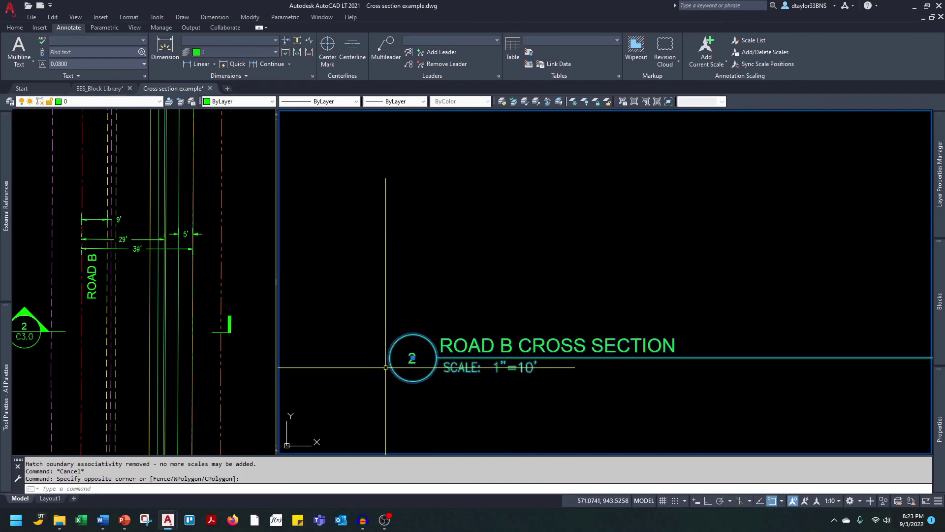
scroll(419, 351, "down", 4)
left_click(410, 356)
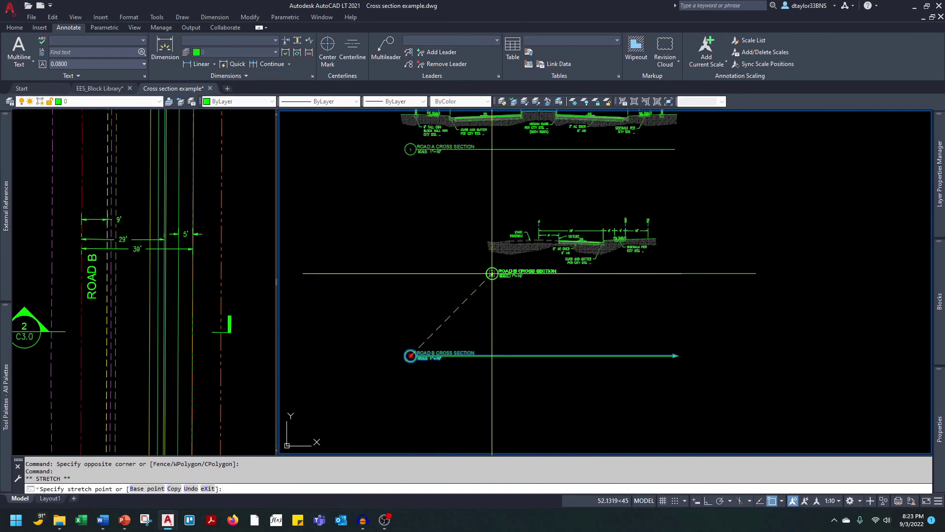
left_click(494, 274)
key("Escape")
- Shorten the Road B title's underline to end at the outer edge of the section
left_click(694, 256)
left_click(662, 294)
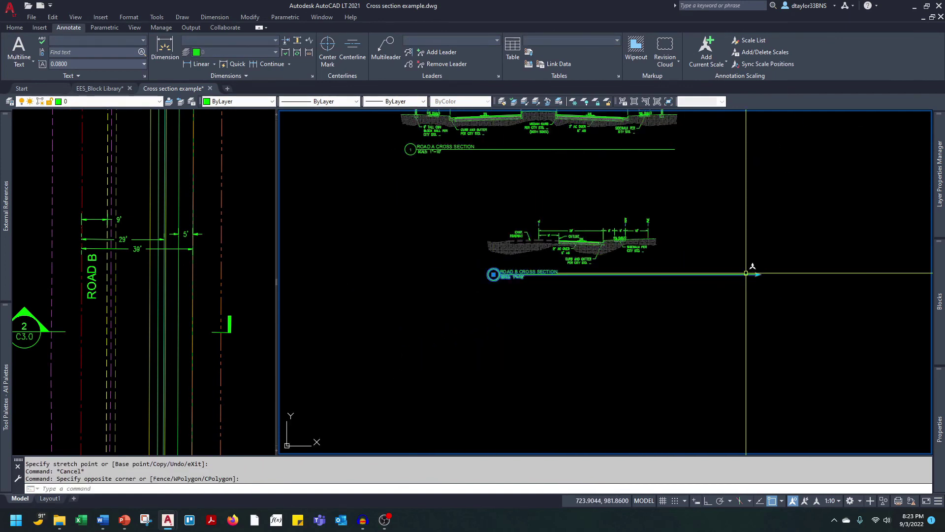
left_click(757, 274)
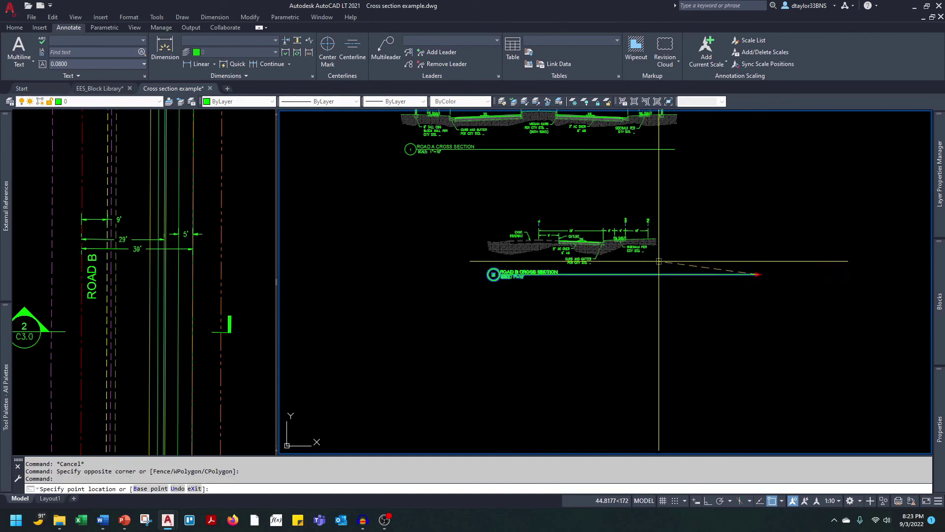
left_click(659, 274)
key("Escape")
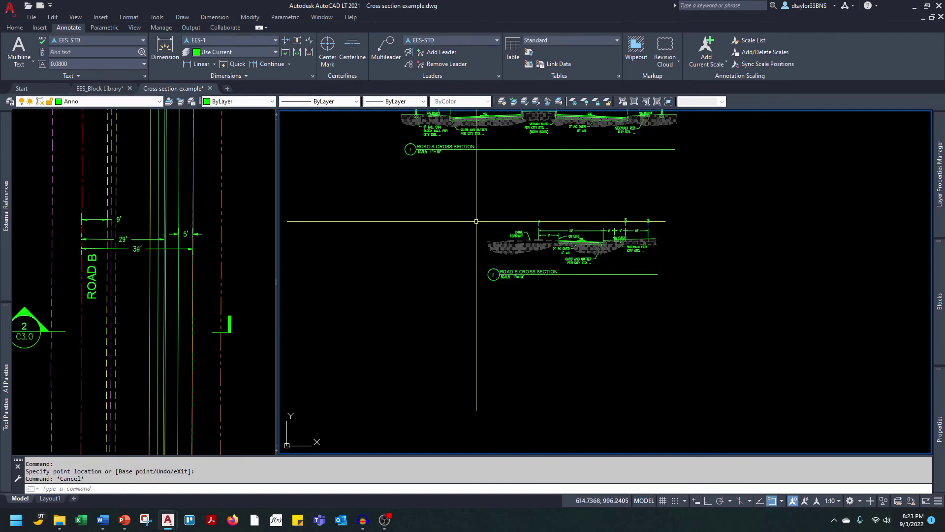
- Move the complete Road B section and its title up beneath the Road A title, with the title circles roughly aligned
left_click(442, 204)
left_click(705, 307)
type("m")
key("Return")
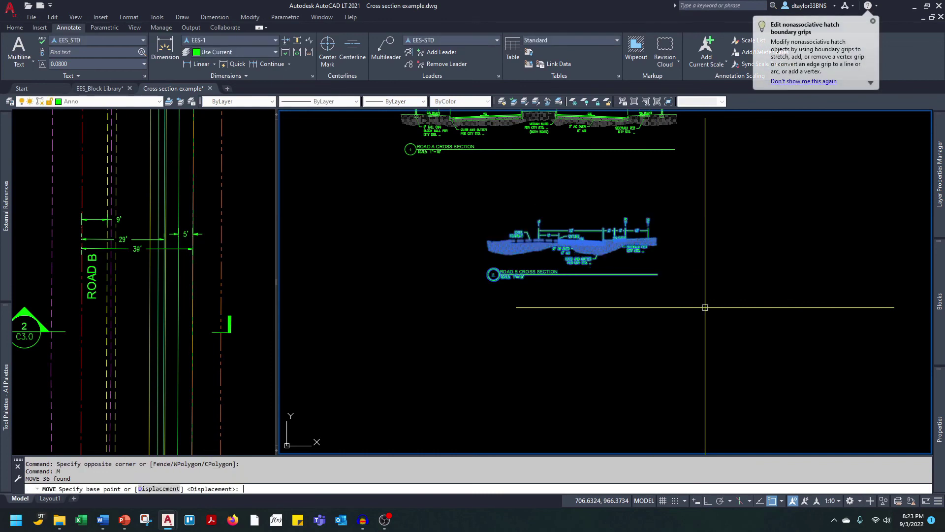
left_click(705, 303)
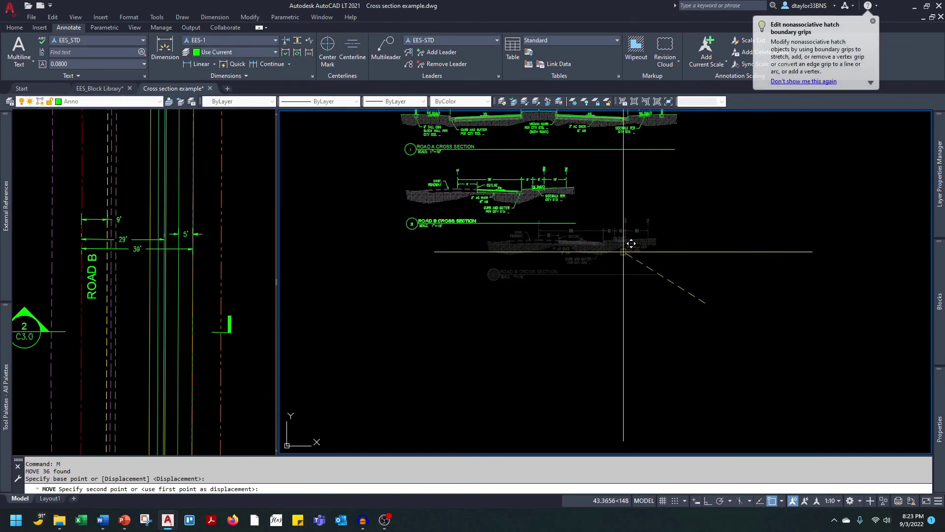
key("Escape")
key("Escape")
scroll(625, 253, "down", 4)
middle_click_drag(580, 313, 483, 321)
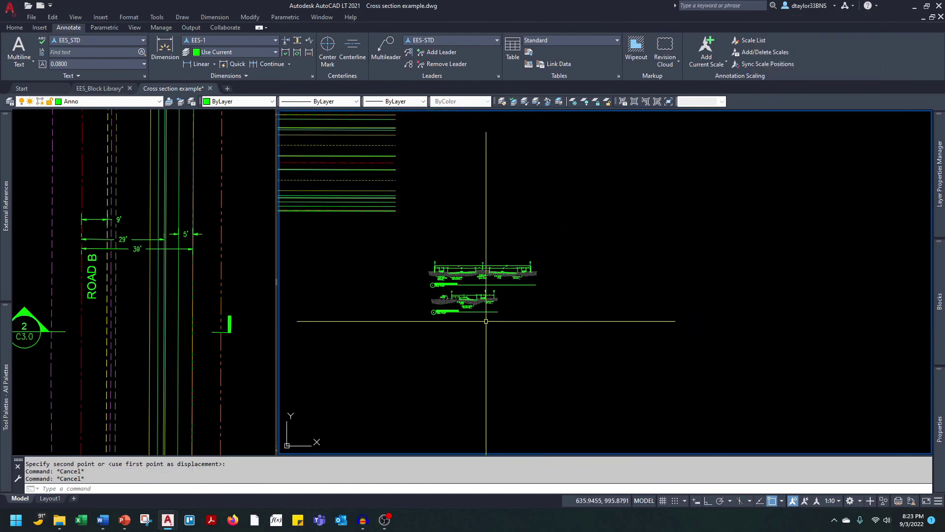
scroll(485, 315, "up", 3)
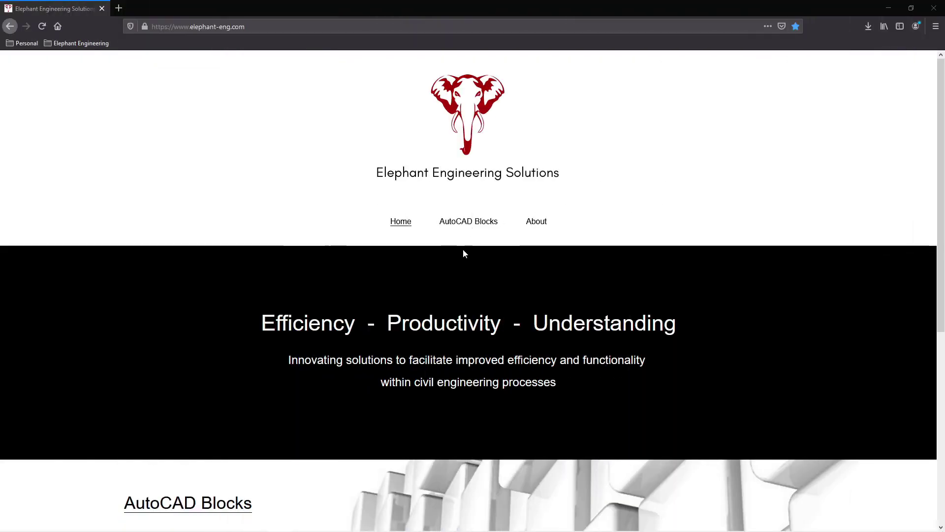
- Switch to Firefox, open the AutoCAD Blocks page of the Elephant Engineering Solutions website and examine the offered blocks and prices
scroll(463, 253, "down", 2)
left_click(167, 405)
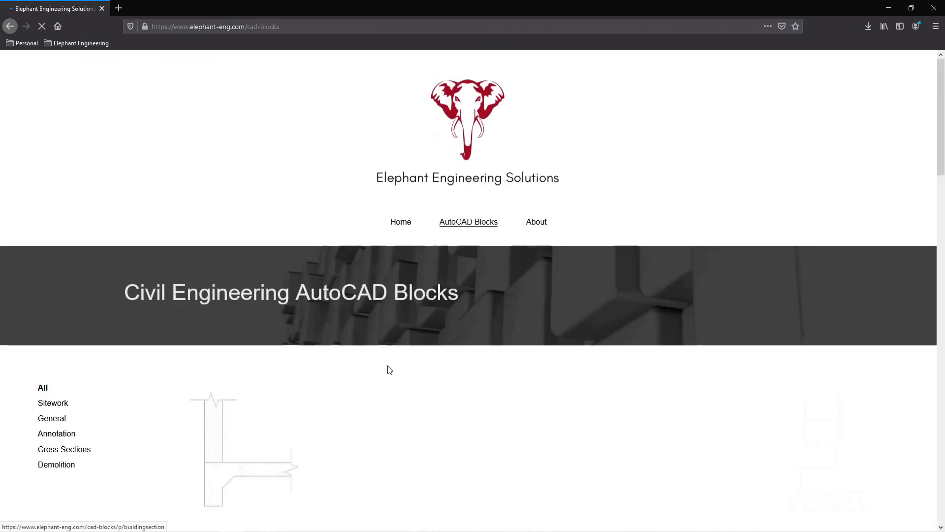
scroll(481, 340, "down", 5)
scroll(484, 340, "down", 5)
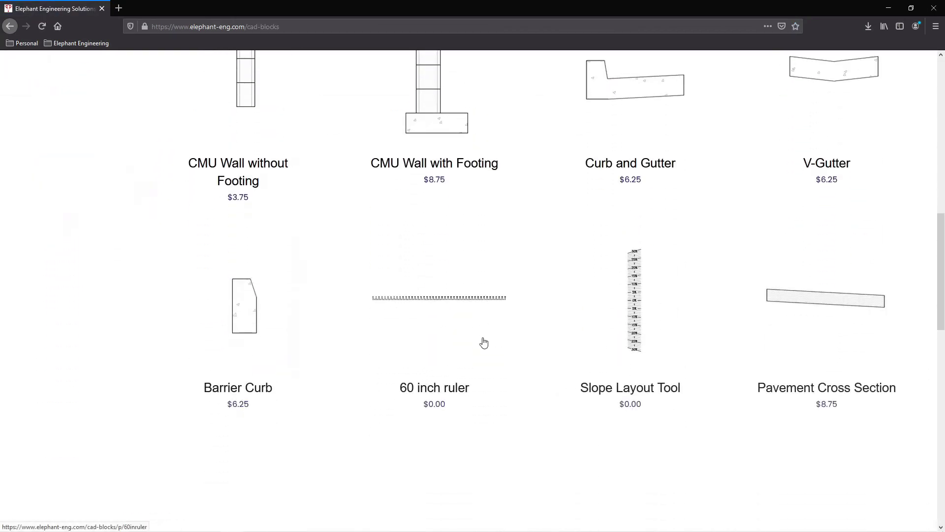
scroll(484, 343, "down", 4)
scroll(484, 342, "down", 7)
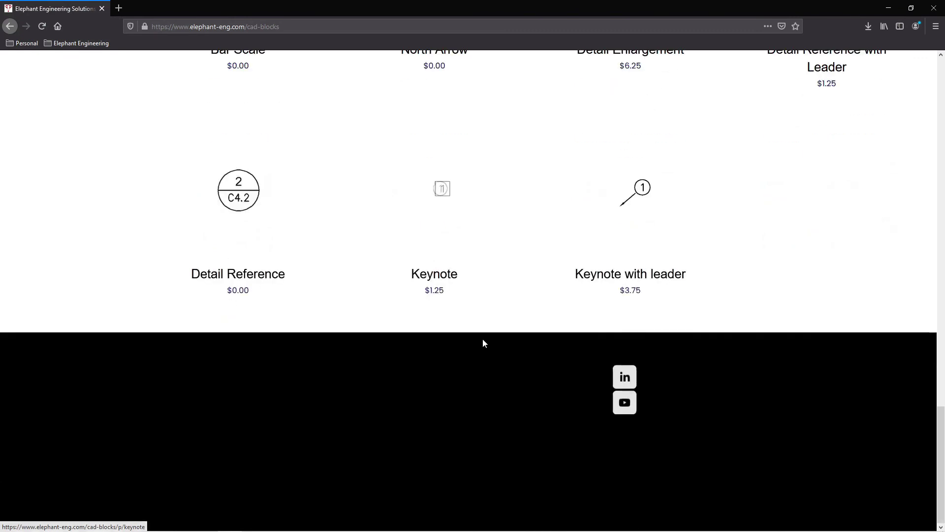
scroll(483, 340, "up", 15)
scroll(497, 339, "up", 10)
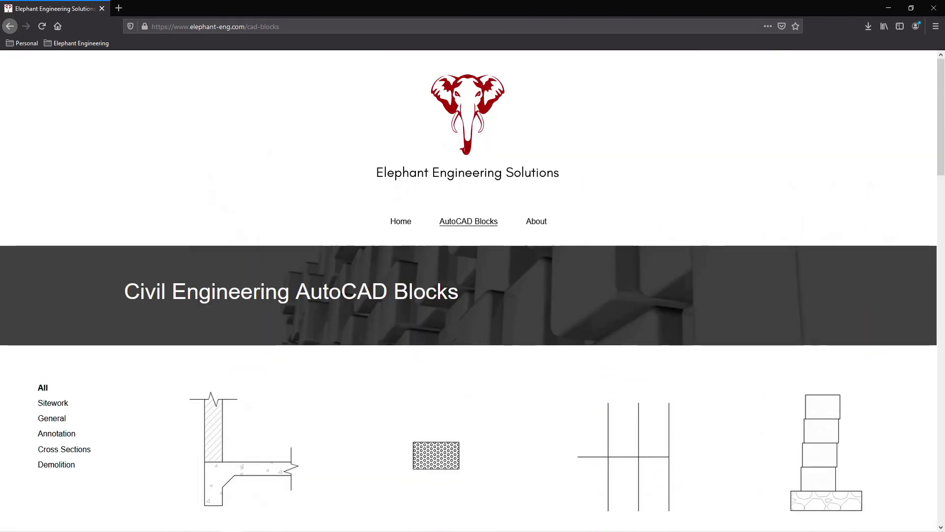